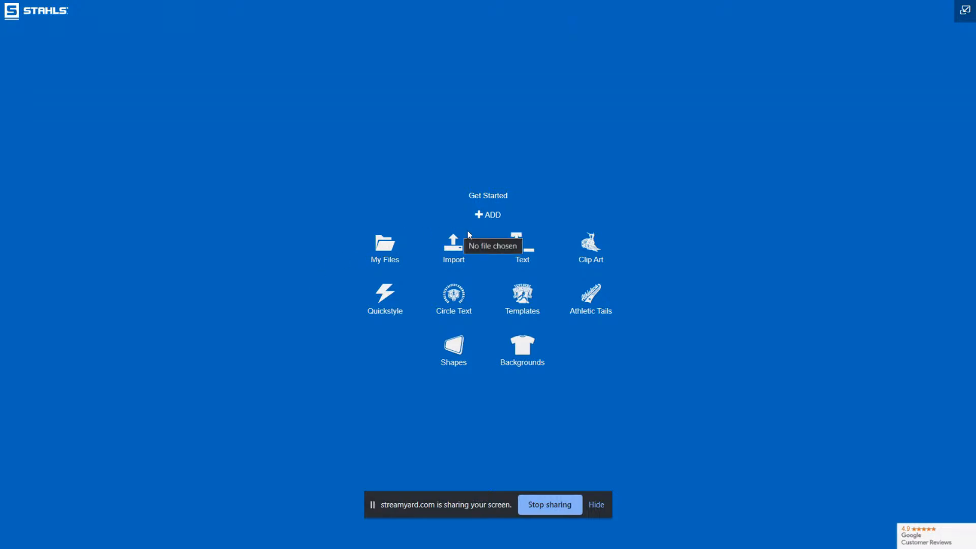
# Add the CC-00536C Lakeview Wildcats template to the canvas and enlarge it to about 20.83 x 15.23 in
pyautogui.click(517, 311)
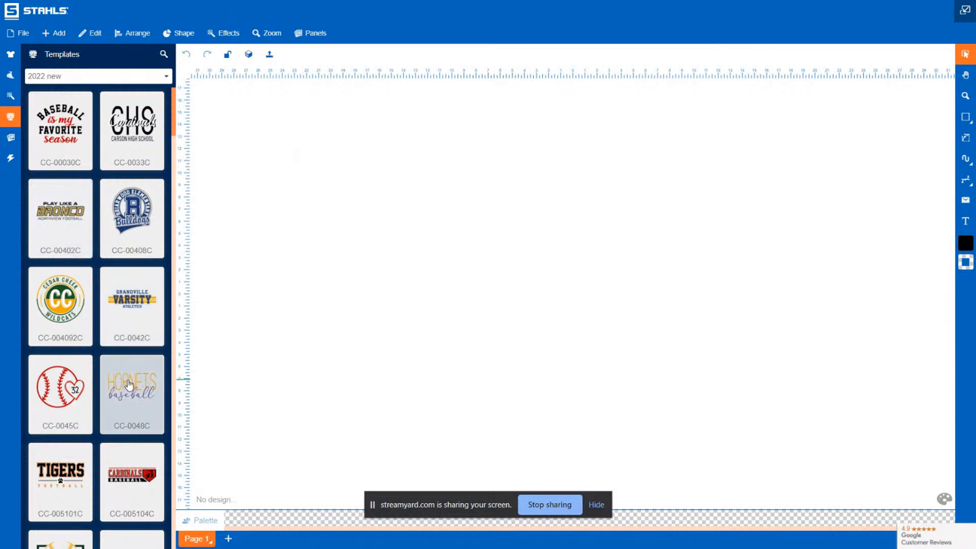
pyautogui.scroll(-10, 129, 385)
pyautogui.scroll(-4, 129, 385)
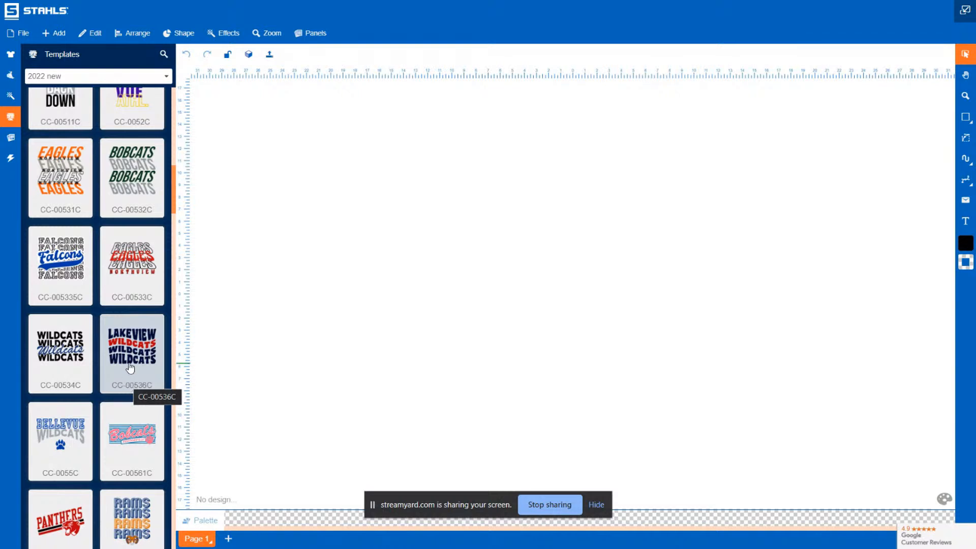
pyautogui.click(129, 364)
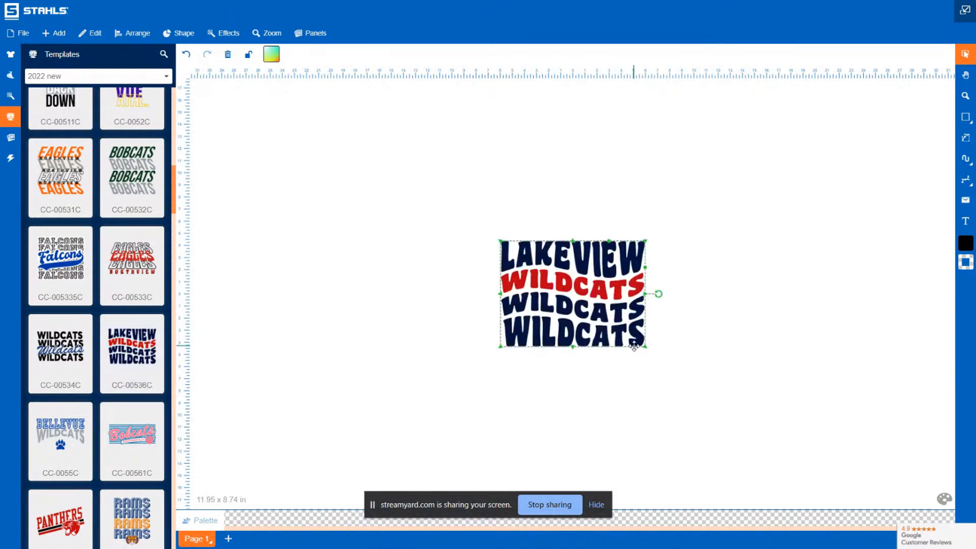
pyautogui.moveTo(501, 347); pyautogui.dragTo(378, 404)
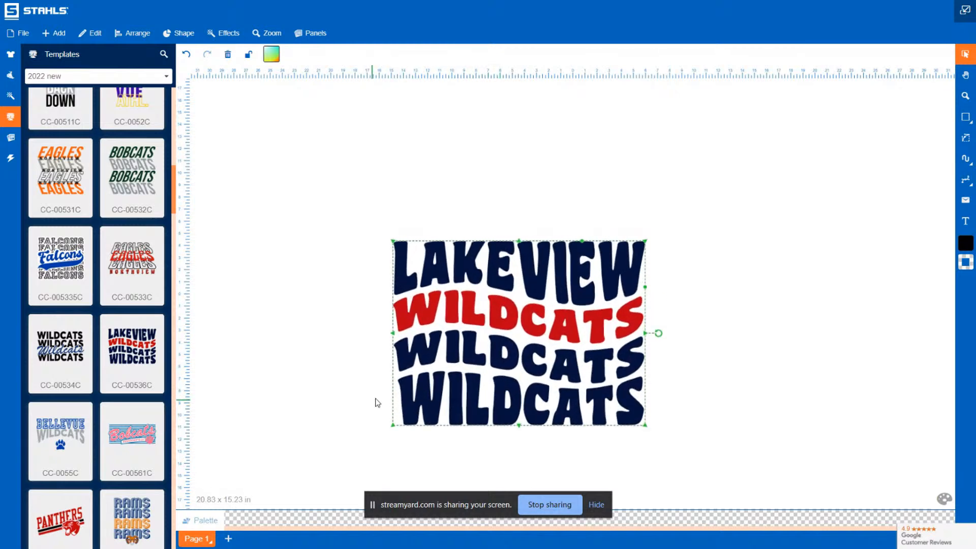
pyautogui.click(761, 250)
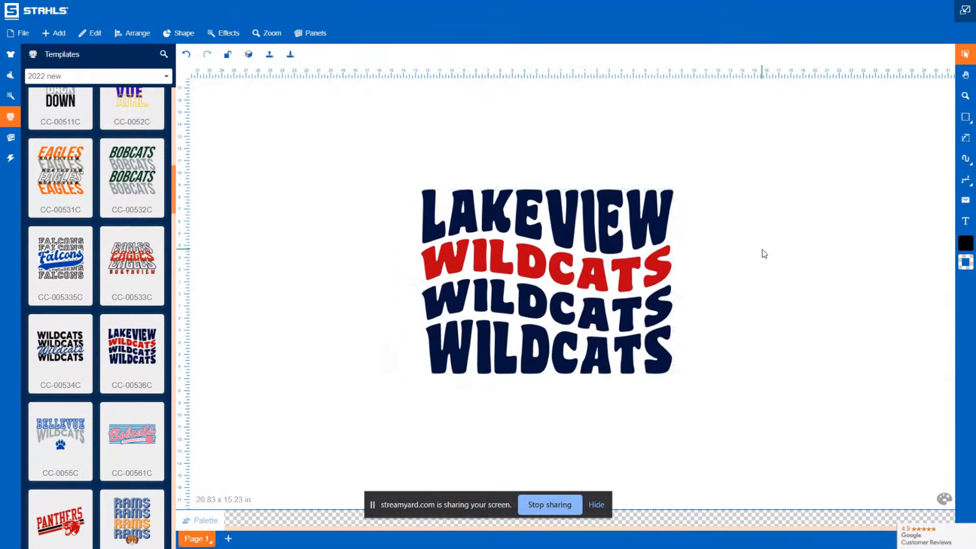
# Delete the bottom two WILDCATS lines from the design
pyautogui.scroll(-2, 64, 386)
pyautogui.scroll(3, 64, 382)
pyautogui.scroll(-1, 65, 382)
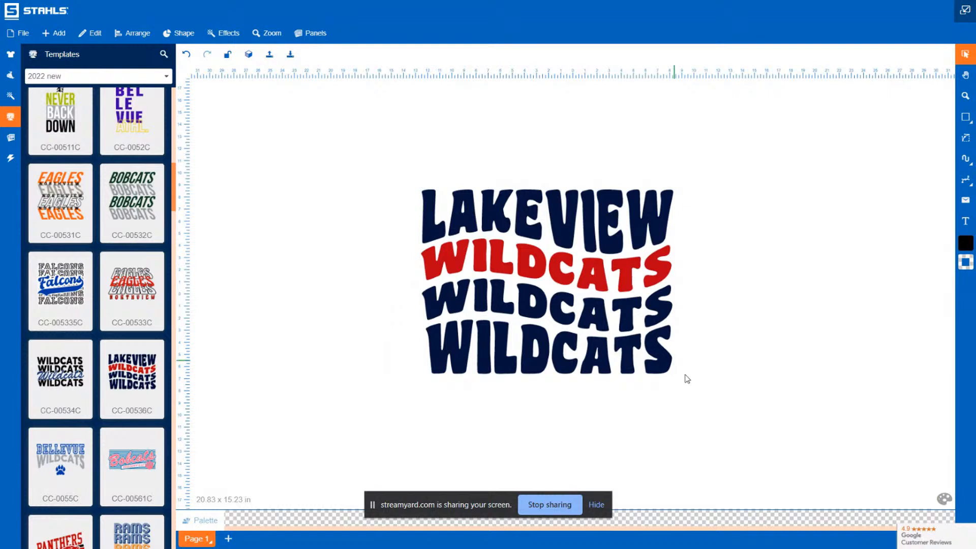
pyautogui.moveTo(717, 437); pyautogui.dragTo(400, 279)
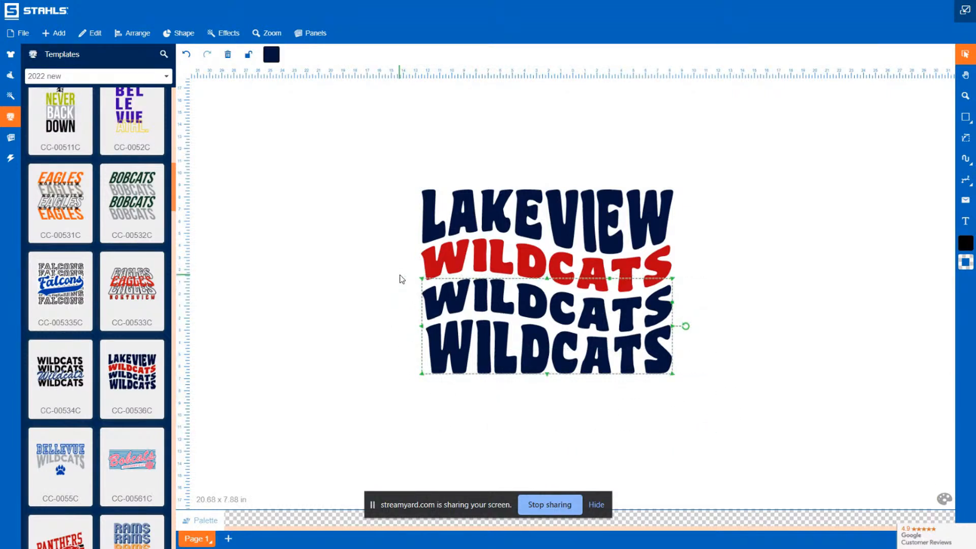
pyautogui.press('Delete')
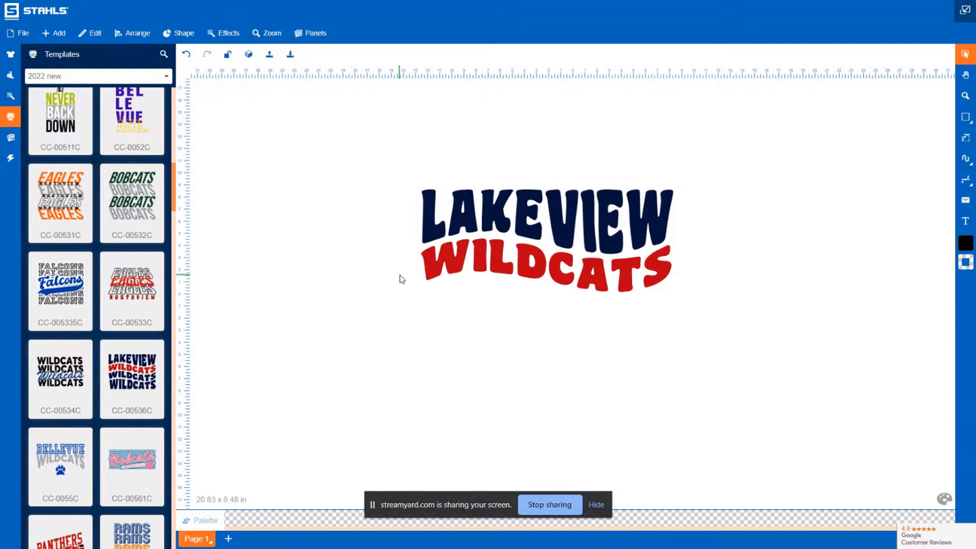
# Change the LAKEVIEW text to FALL
pyautogui.click(563, 229)
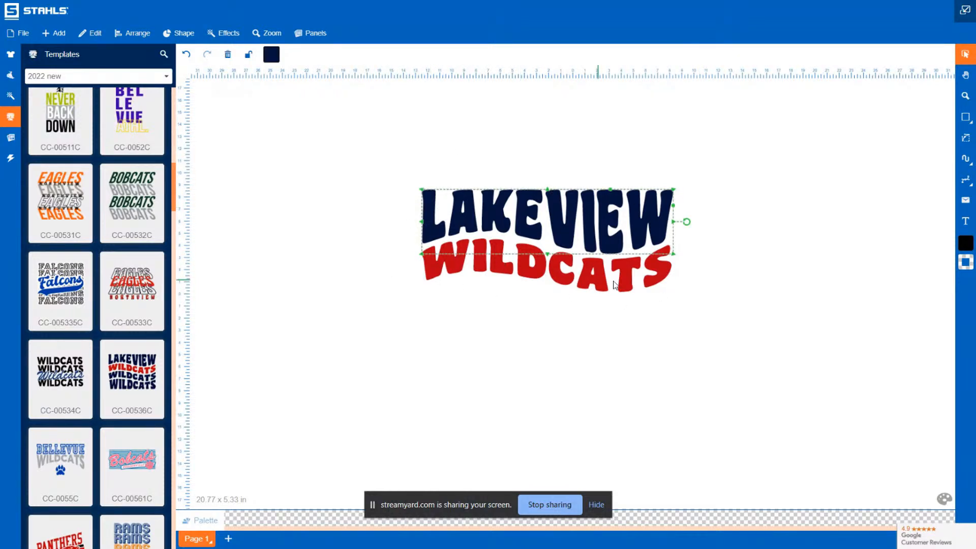
pyautogui.click(751, 220)
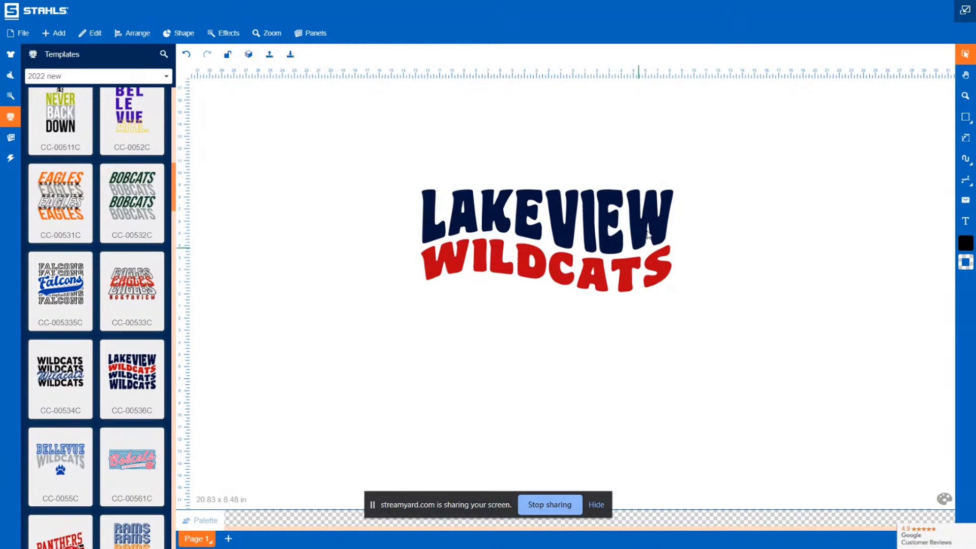
pyautogui.click(533, 222)
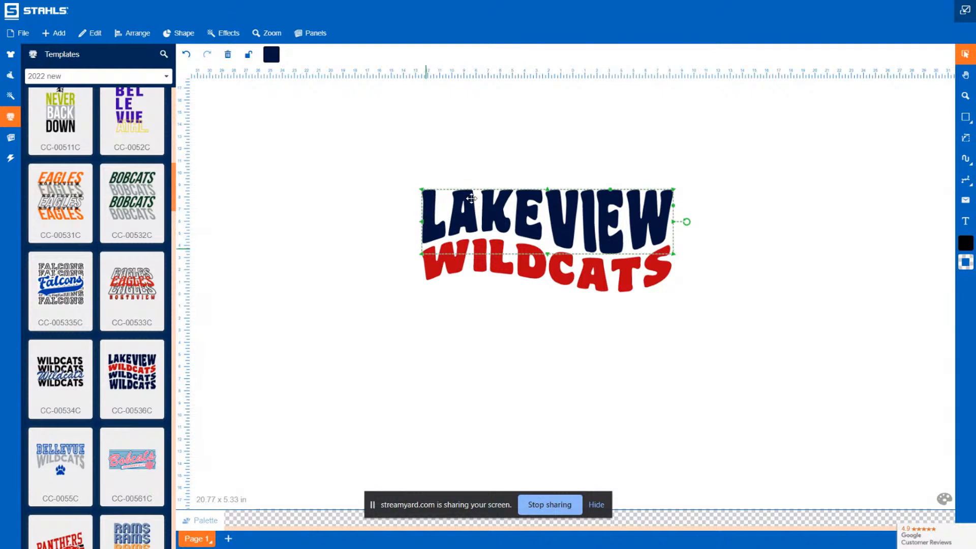
pyautogui.doubleClick(495, 218)
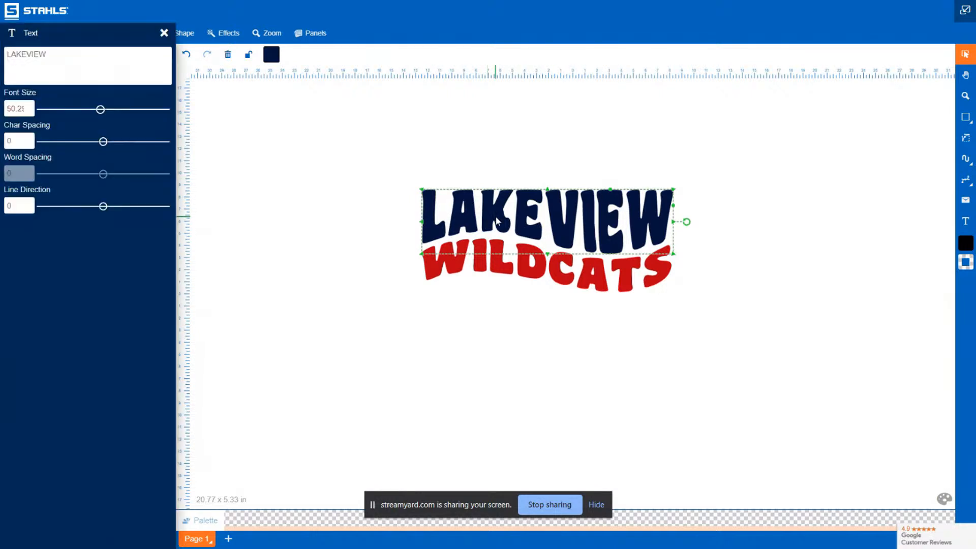
pyautogui.tripleClick(78, 70)
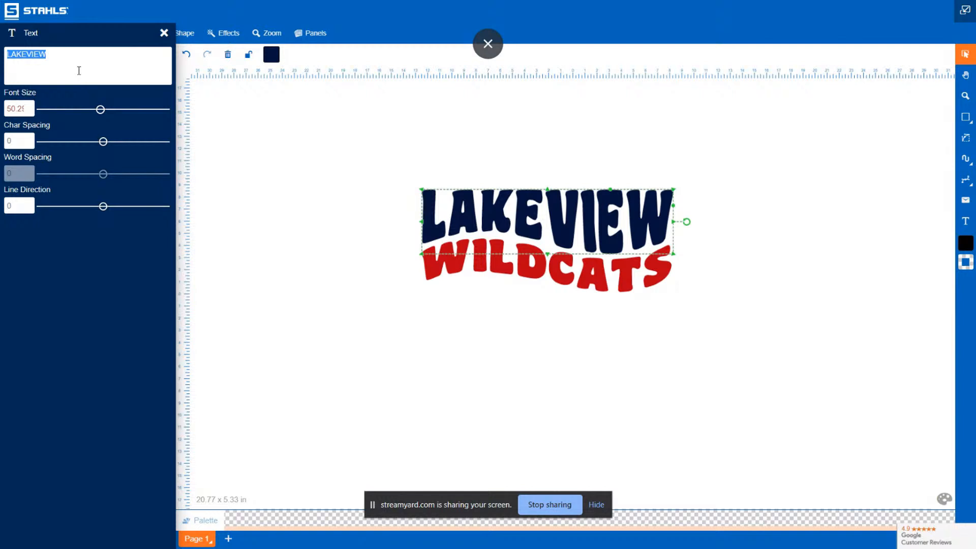
pyautogui.write('FALL')
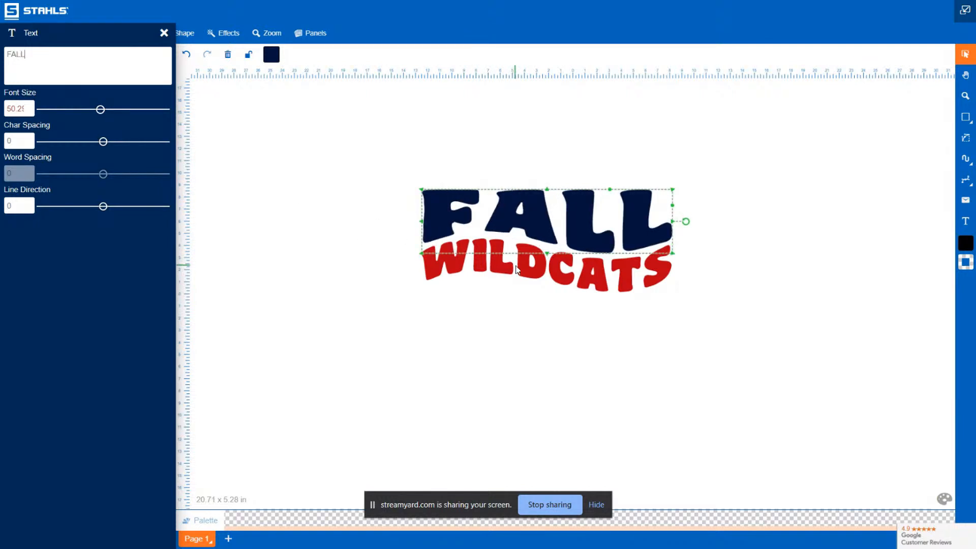
# Change the red WILDCATS text to VIBES
pyautogui.click(516, 269)
pyautogui.click(508, 262)
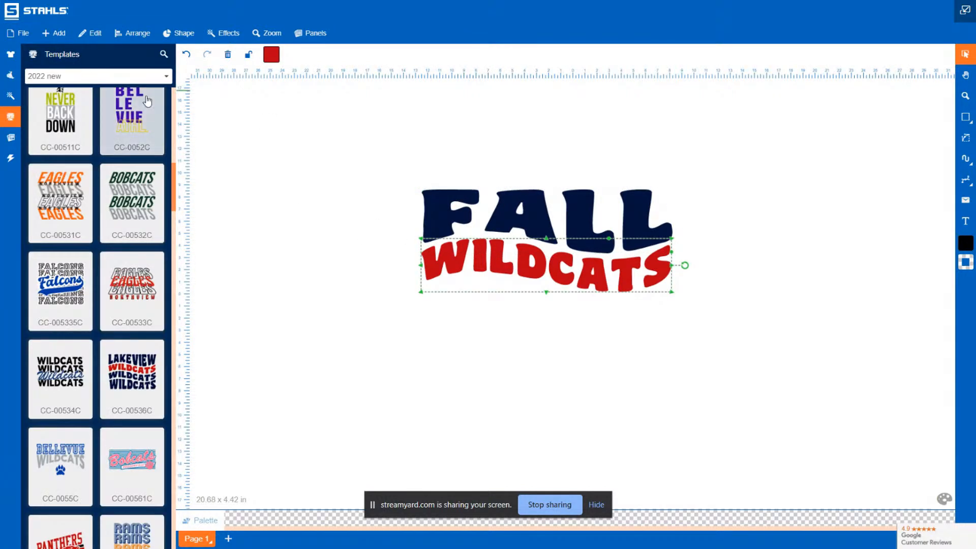
pyautogui.doubleClick(585, 271)
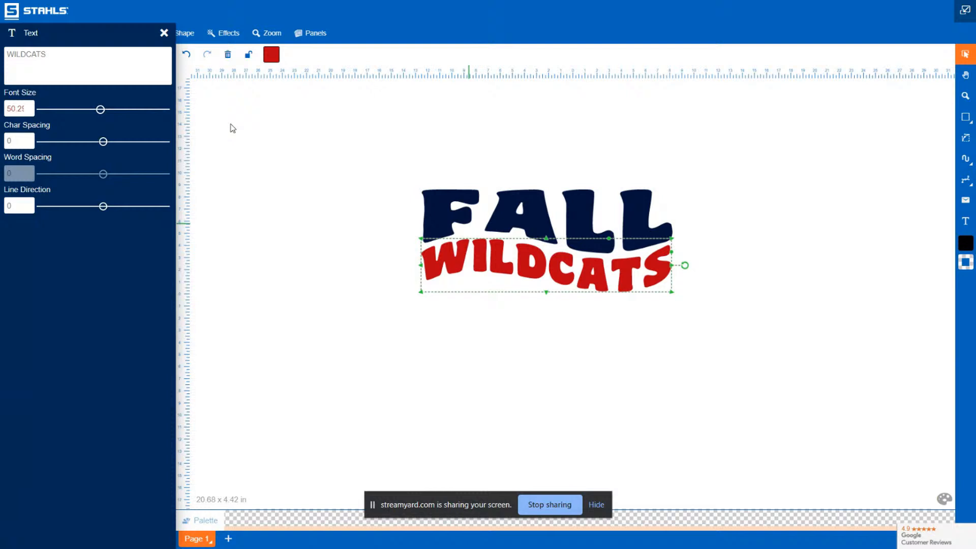
pyautogui.tripleClick(76, 63)
pyautogui.write('VIBES')
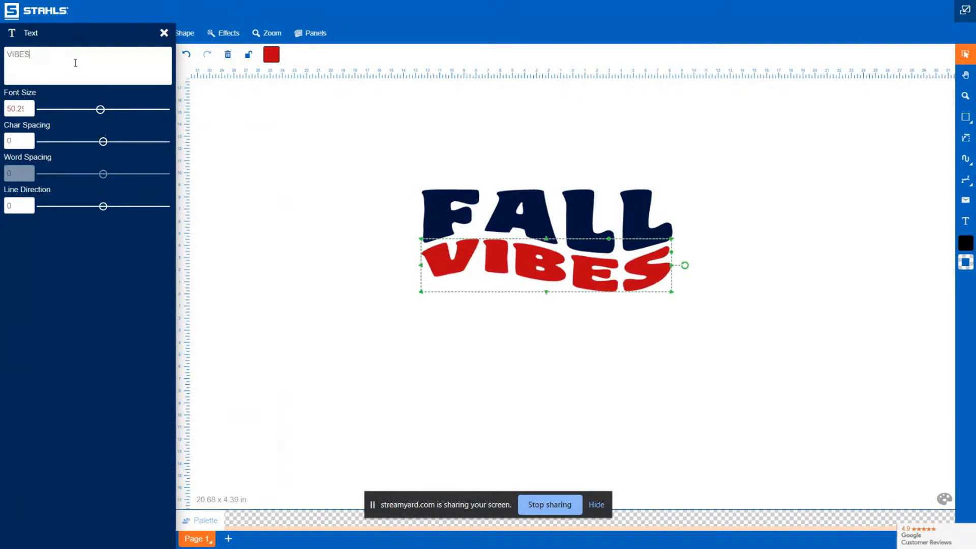
pyautogui.click(749, 178)
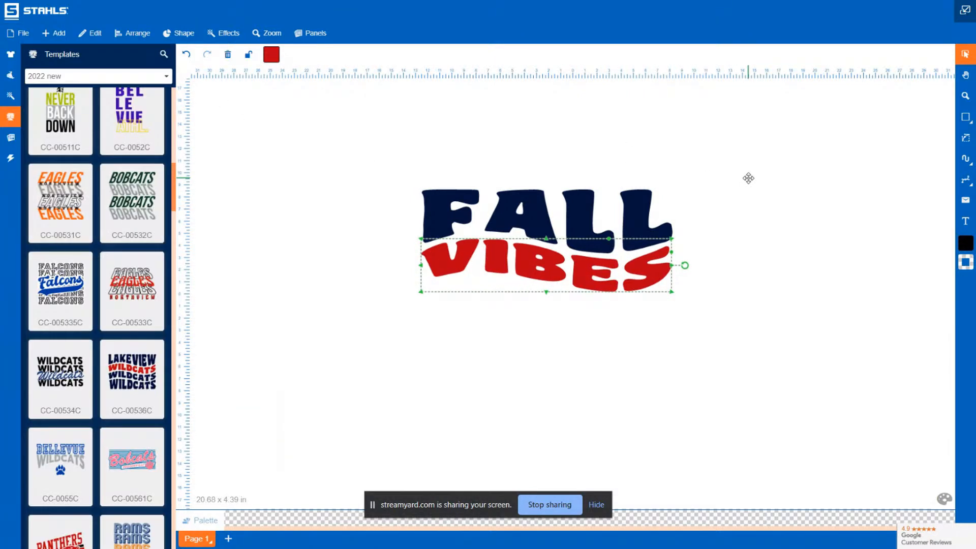
pyautogui.click(749, 178)
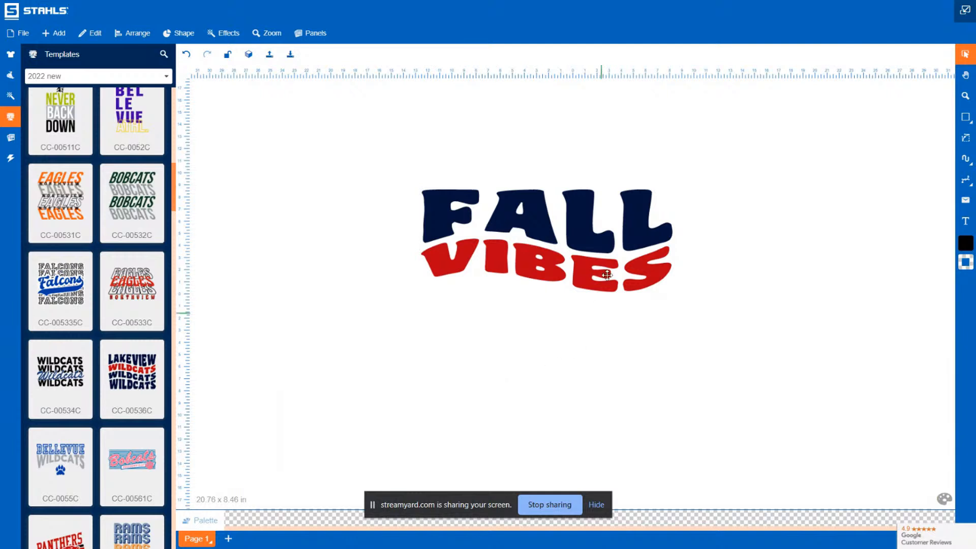
# Recolor the FALL text to a tan khaki shade
pyautogui.click(549, 220)
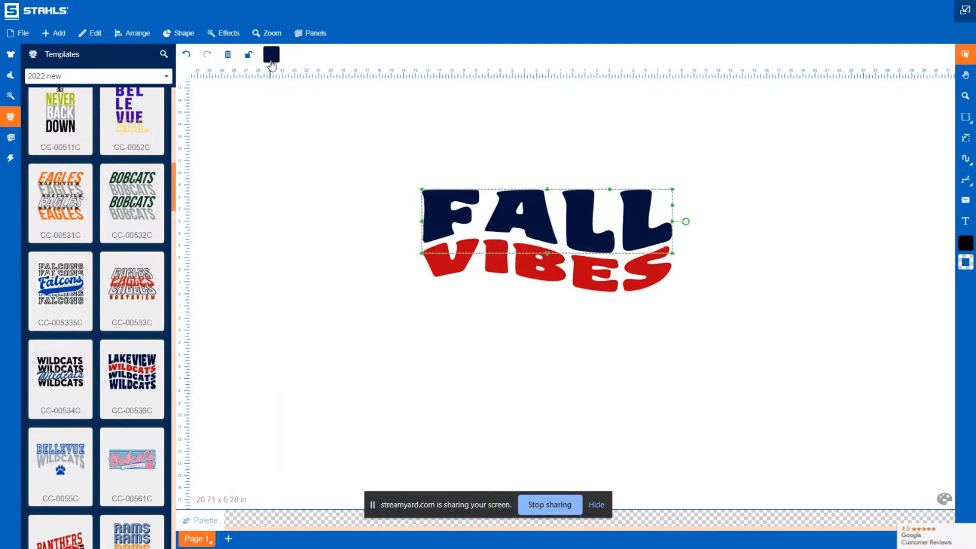
pyautogui.click(272, 62)
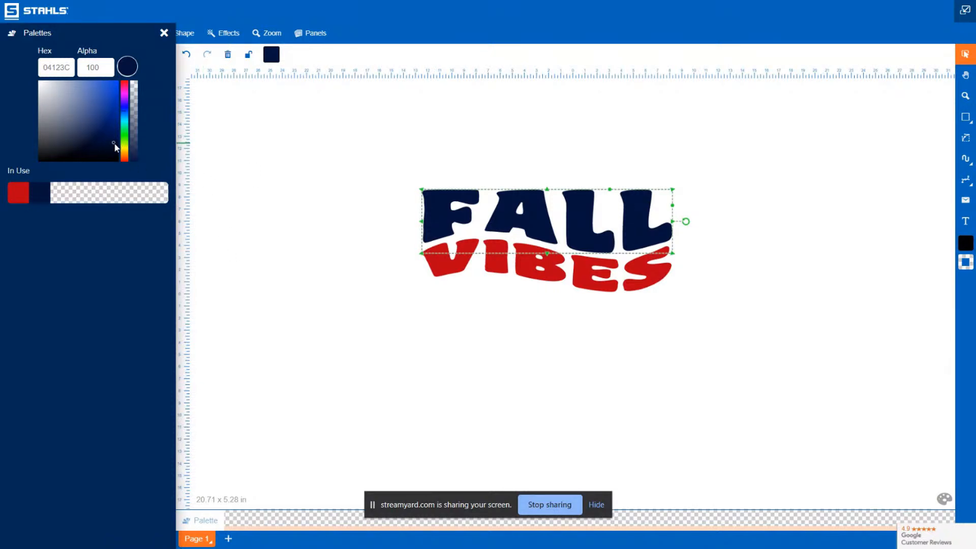
pyautogui.click(125, 151)
pyautogui.moveTo(126, 148); pyautogui.dragTo(81, 91)
pyautogui.click(318, 251)
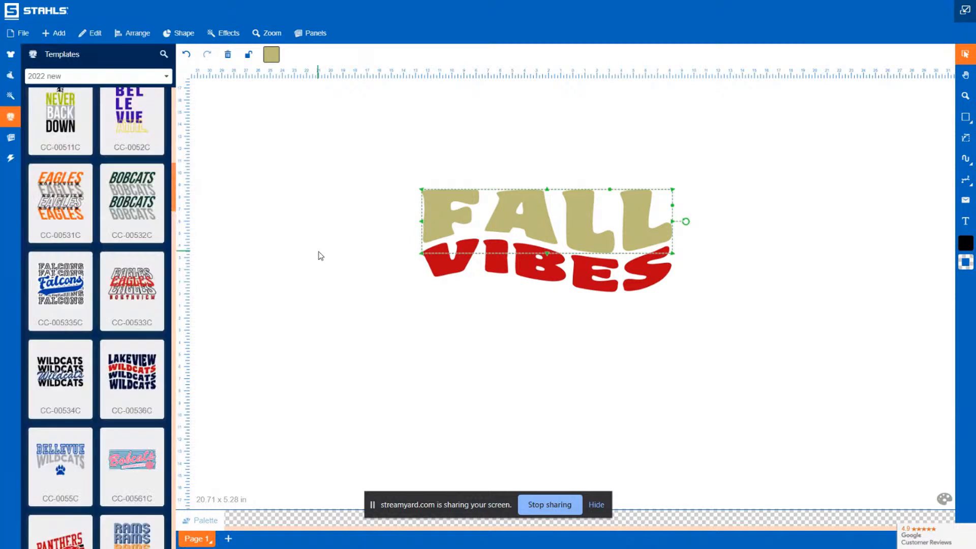
# Select both text lines and move the whole design lower on the canvas
pyautogui.click(403, 308)
pyautogui.click(588, 275)
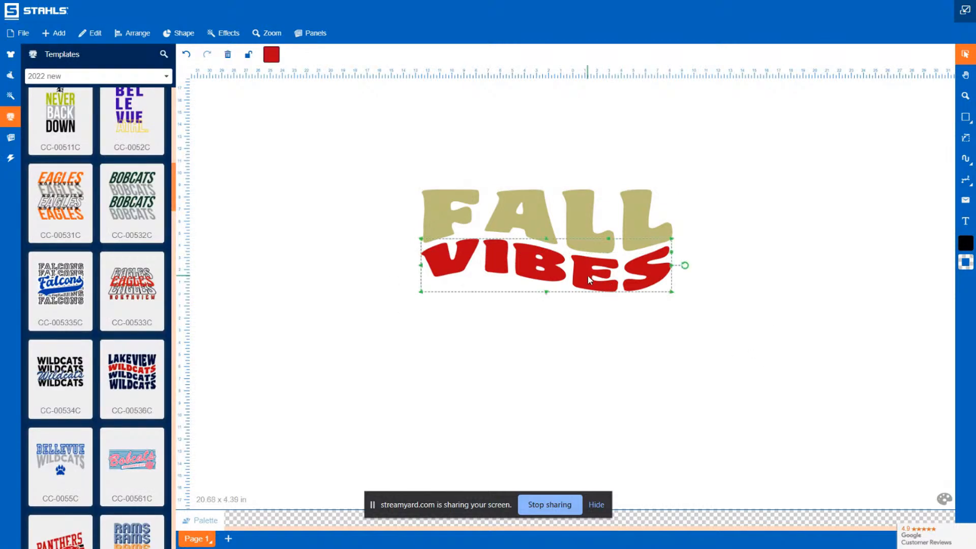
pyautogui.moveTo(731, 346); pyautogui.dragTo(343, 130)
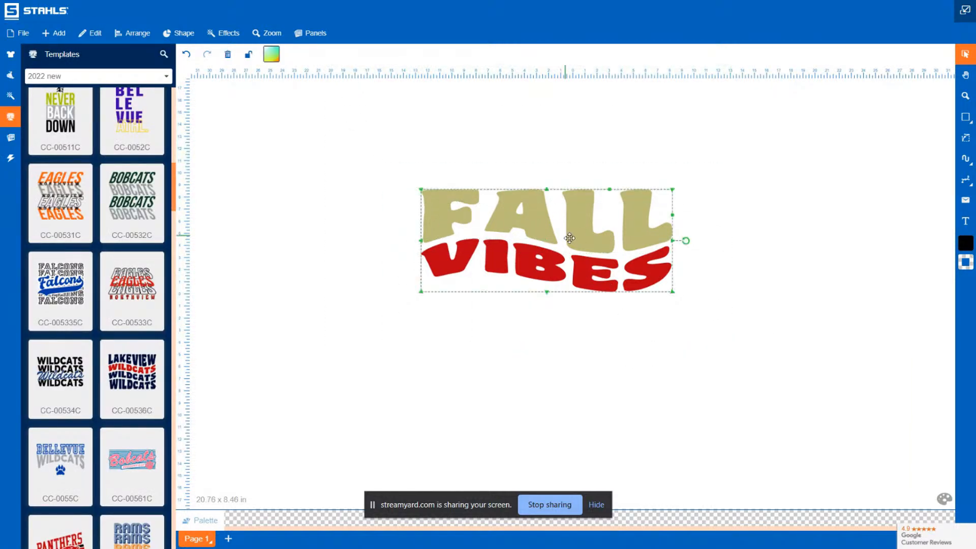
pyautogui.moveTo(564, 240); pyautogui.dragTo(565, 316)
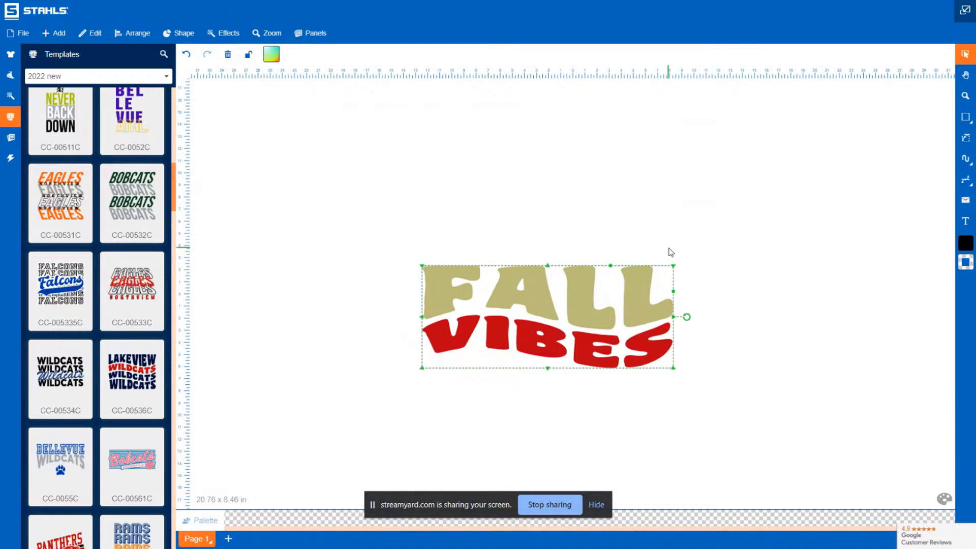
pyautogui.click(712, 253)
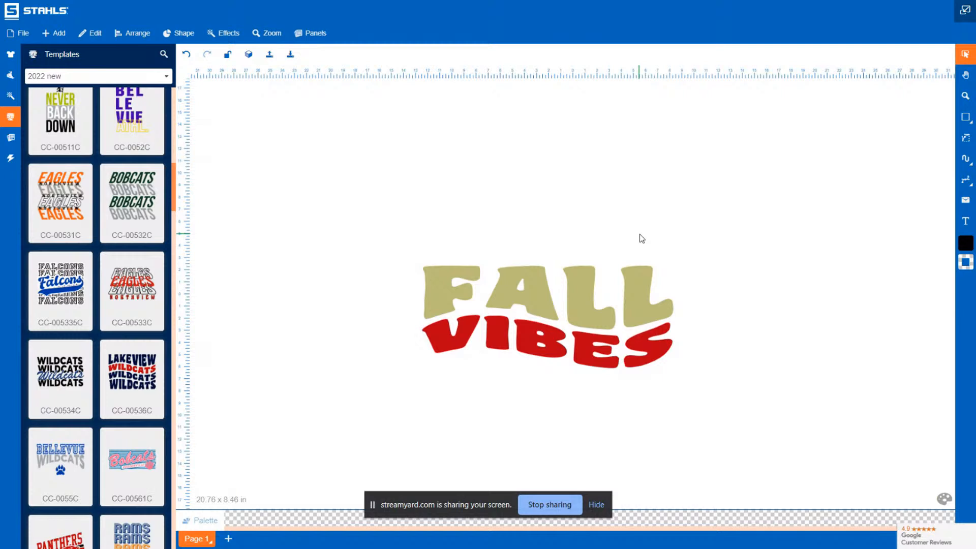
pyautogui.click(542, 341)
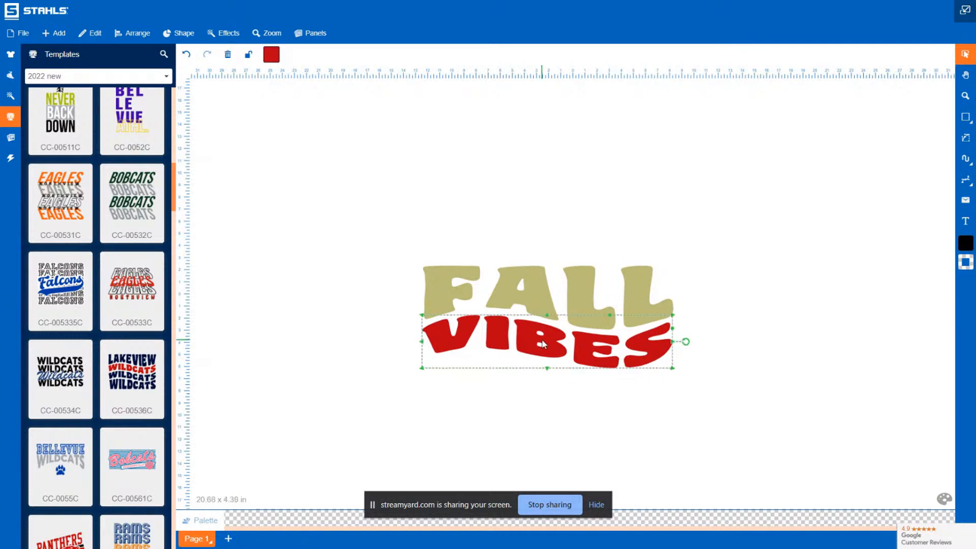
pyautogui.click(677, 253)
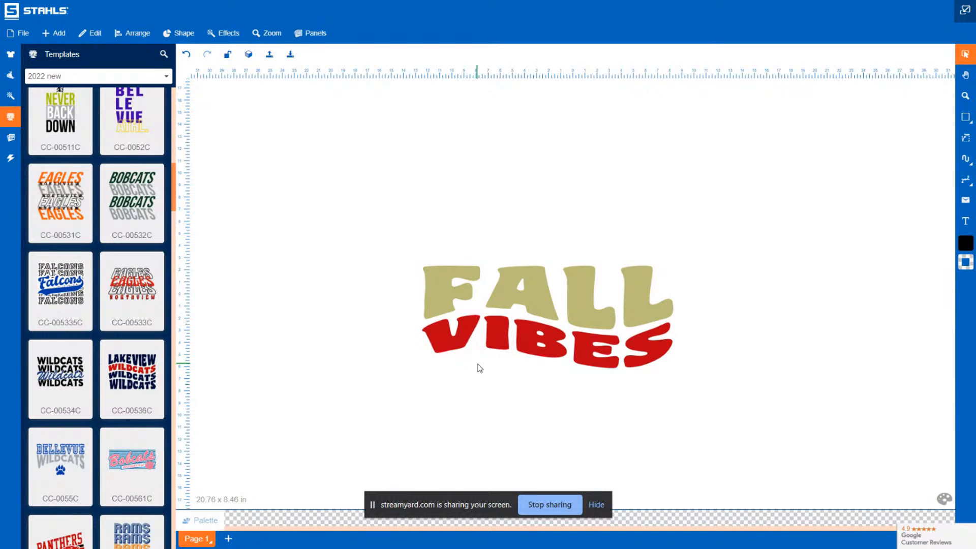
pyautogui.click(540, 331)
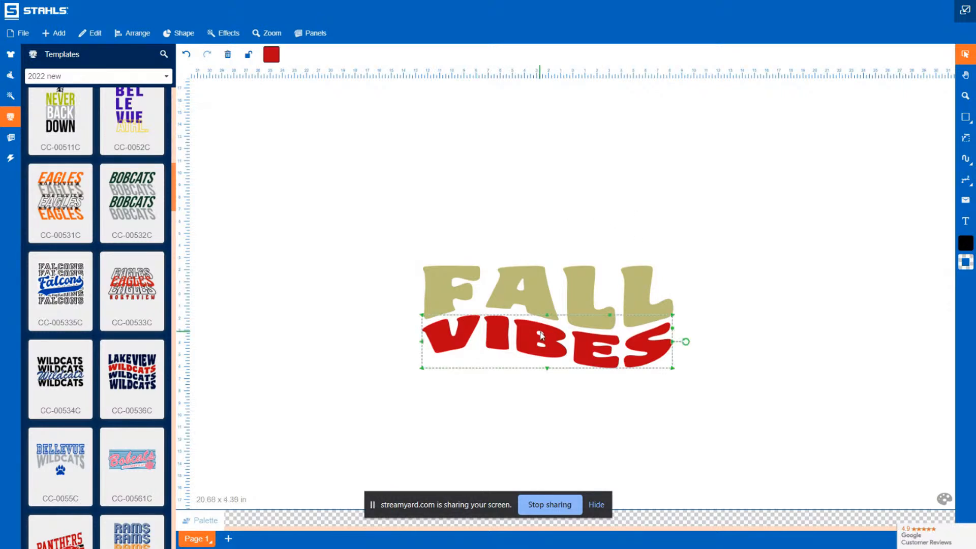
pyautogui.click(557, 284)
pyautogui.click(529, 251)
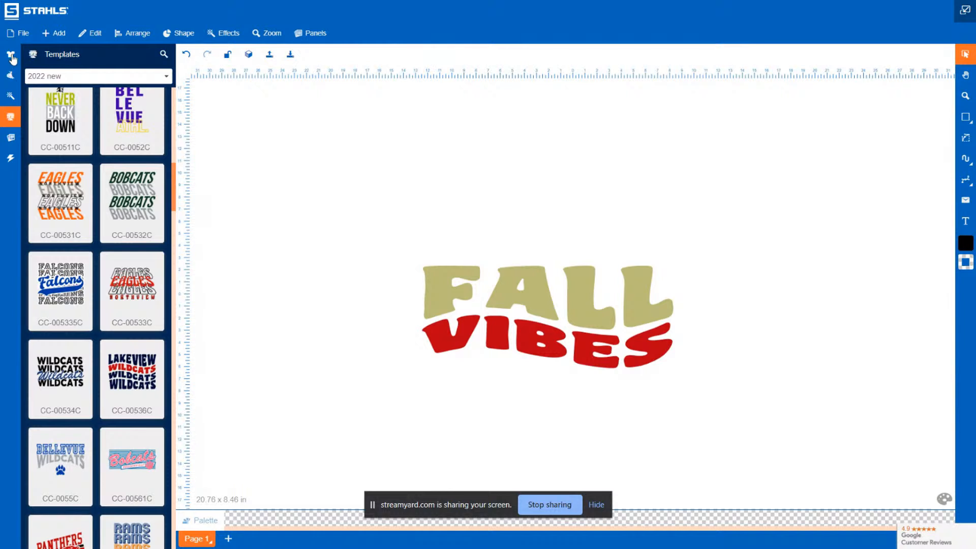
# Browse the effects and clip art libraries for a graphic to add
pyautogui.click(10, 97)
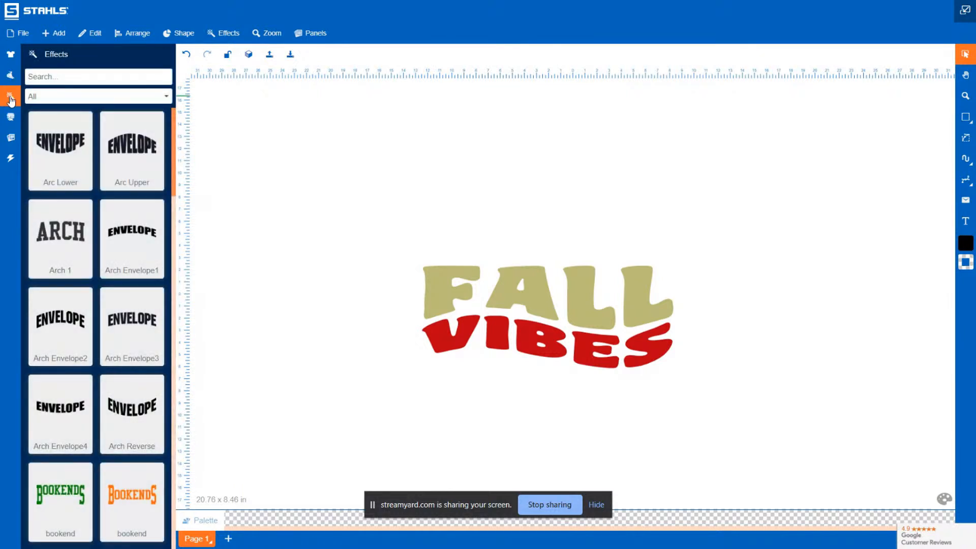
pyautogui.click(11, 138)
pyautogui.click(13, 118)
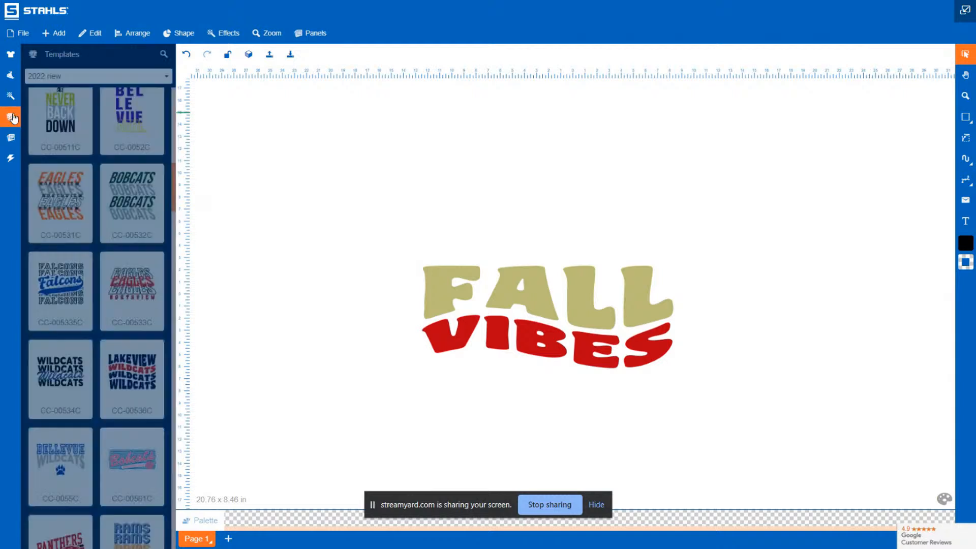
pyautogui.click(11, 81)
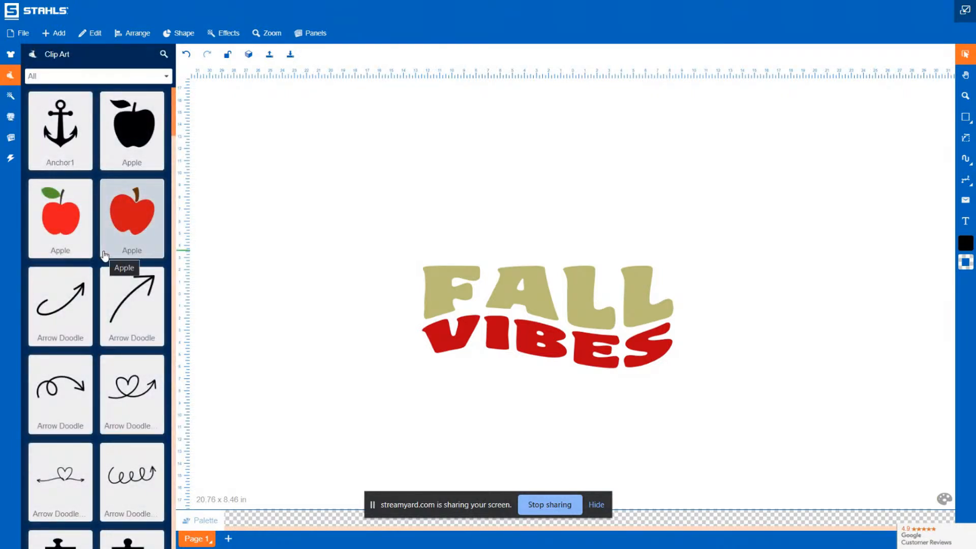
pyautogui.scroll(-15, 105, 254)
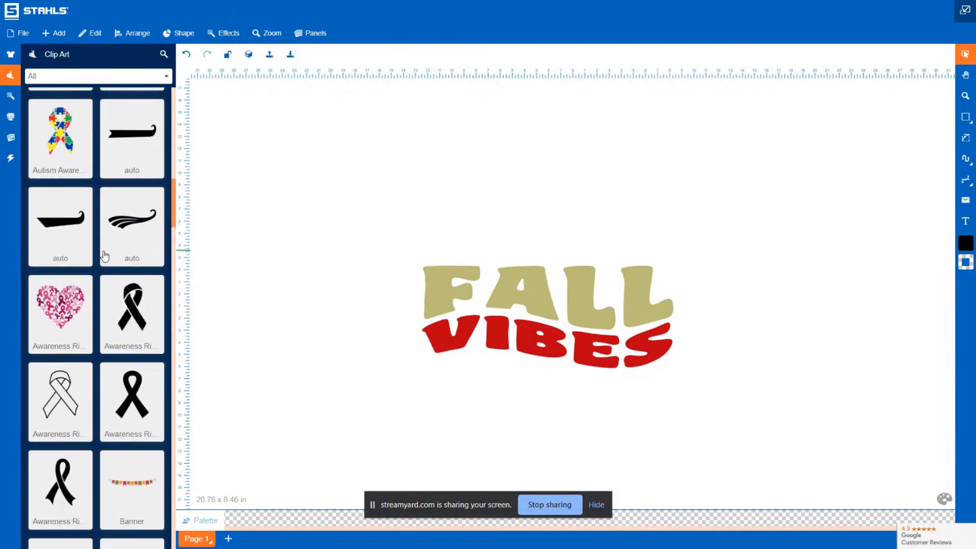
pyautogui.scroll(-20, 104, 255)
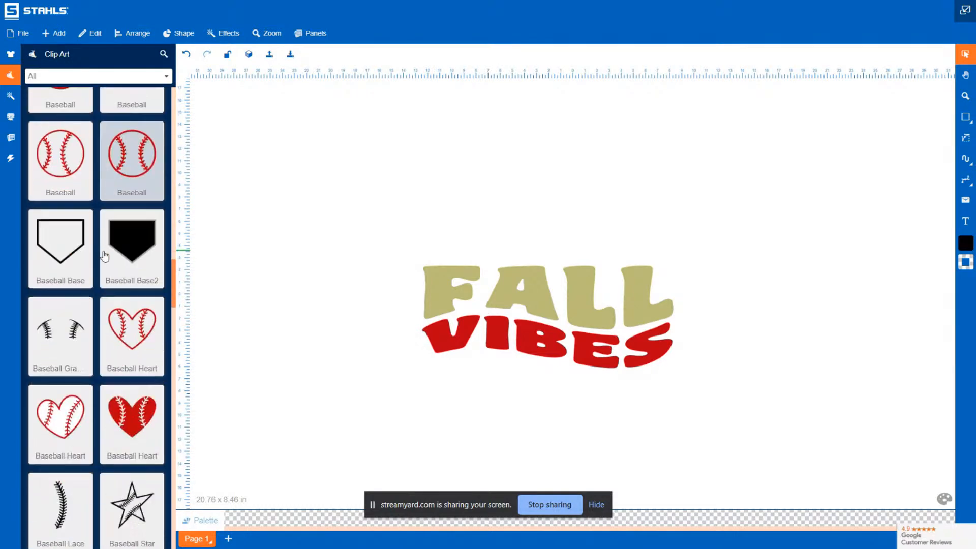
pyautogui.scroll(-10, 104, 255)
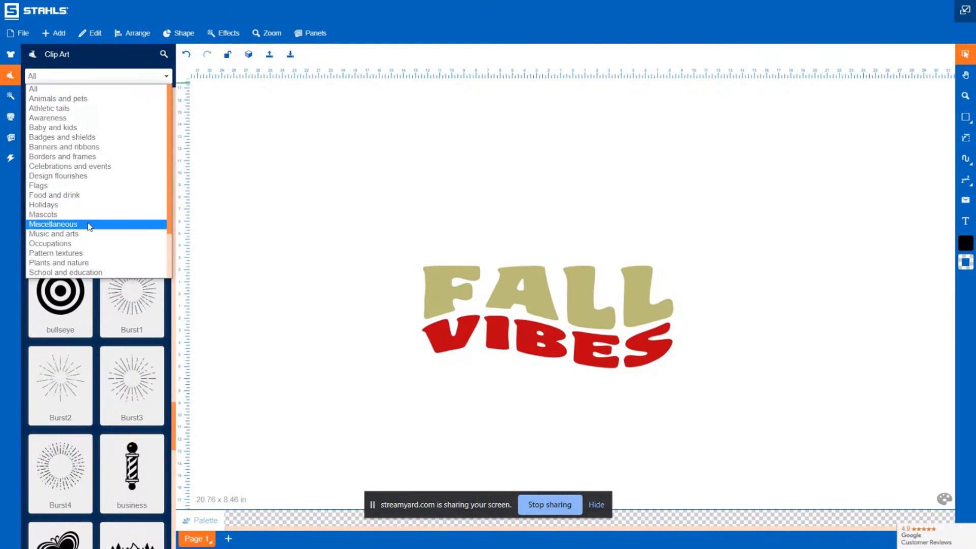
# Add the leopard-print Pumpkin Cheetah clip art from the Holidays category and place it above the FALL VIBES text
pyautogui.click(87, 205)
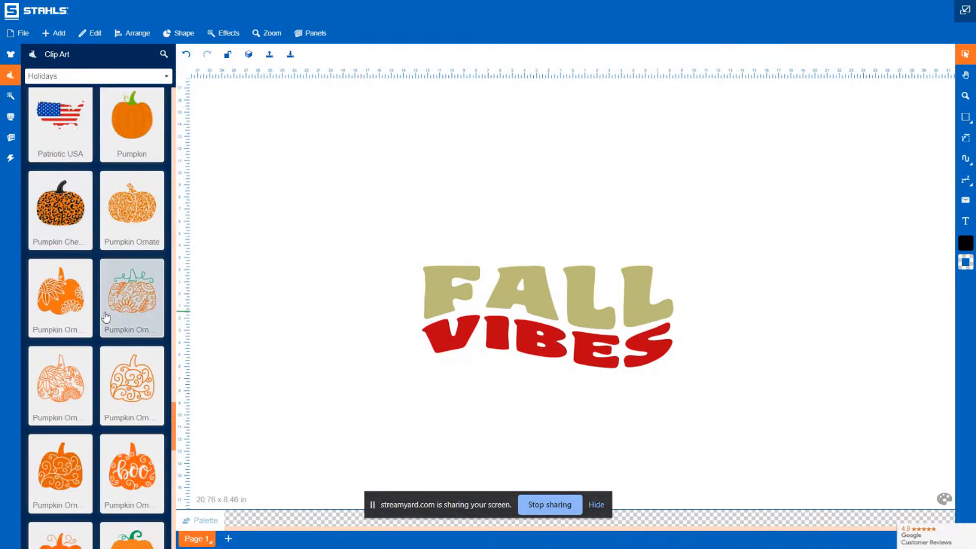
pyautogui.scroll(8, 106, 318)
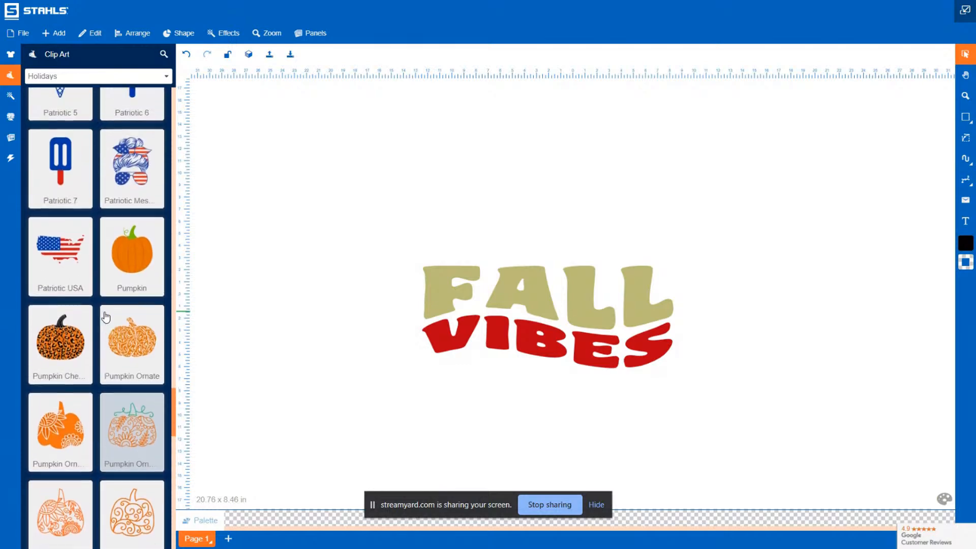
pyautogui.scroll(5, 106, 317)
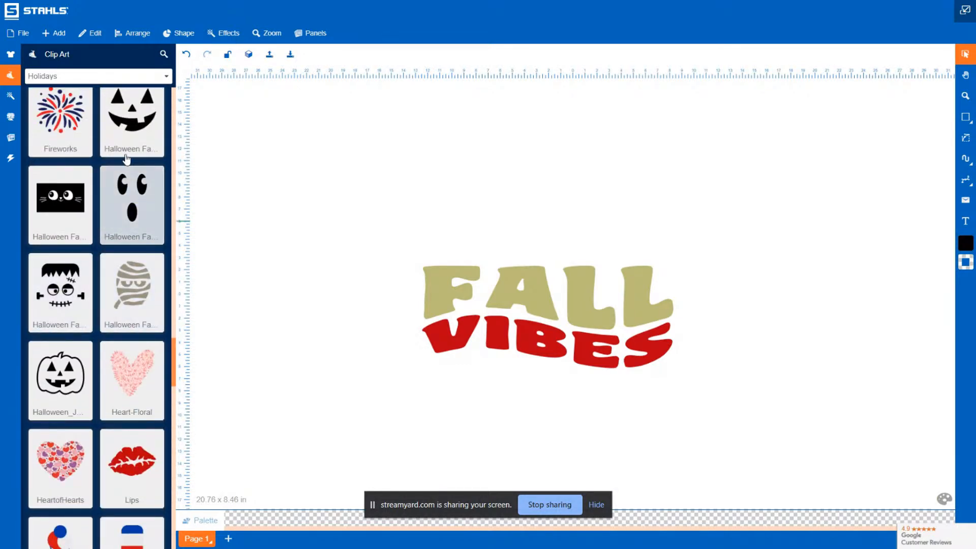
pyautogui.scroll(-8, 69, 329)
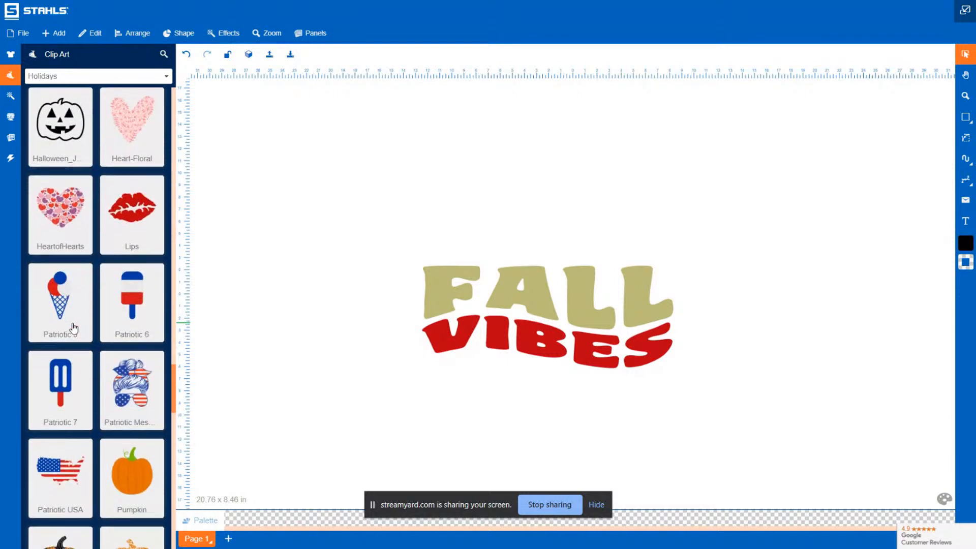
pyautogui.scroll(-4, 74, 328)
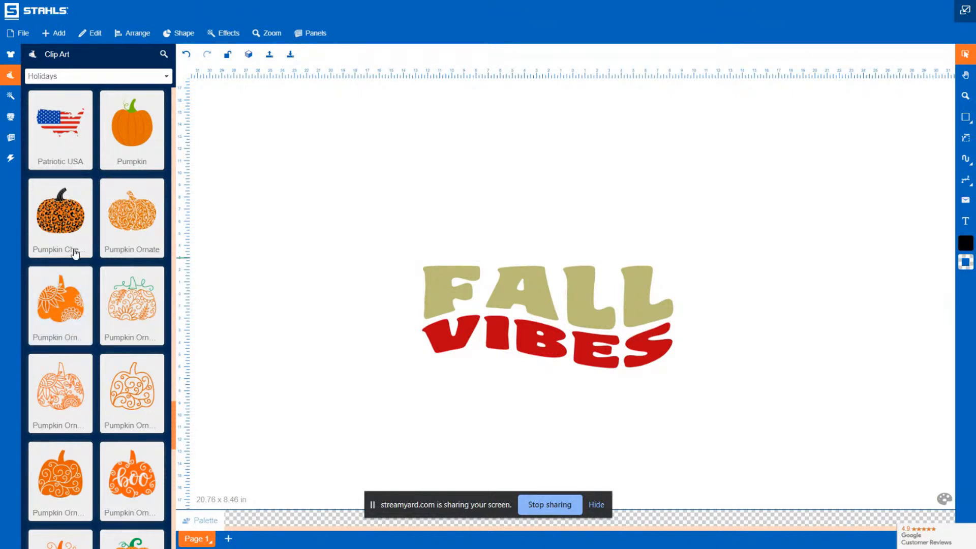
pyautogui.click(61, 228)
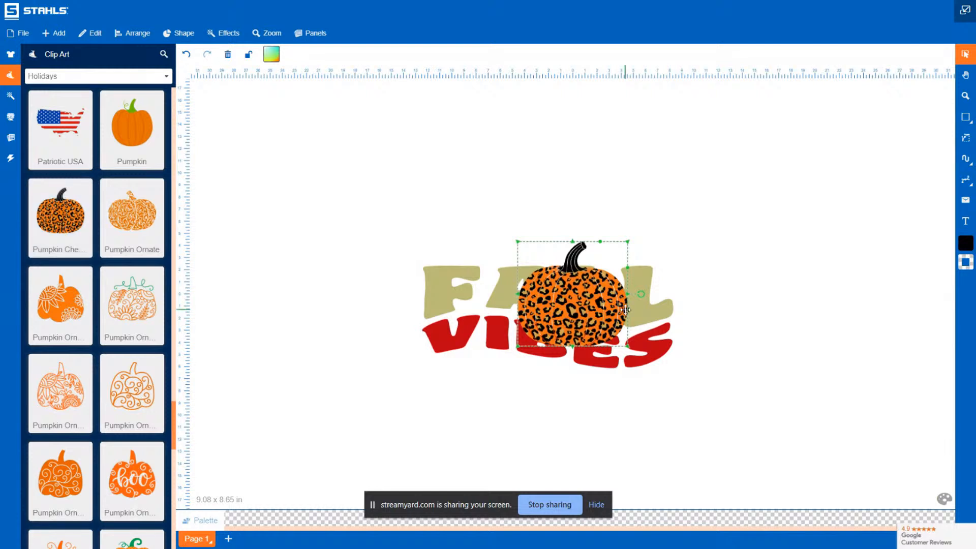
pyautogui.moveTo(569, 318); pyautogui.dragTo(538, 179)
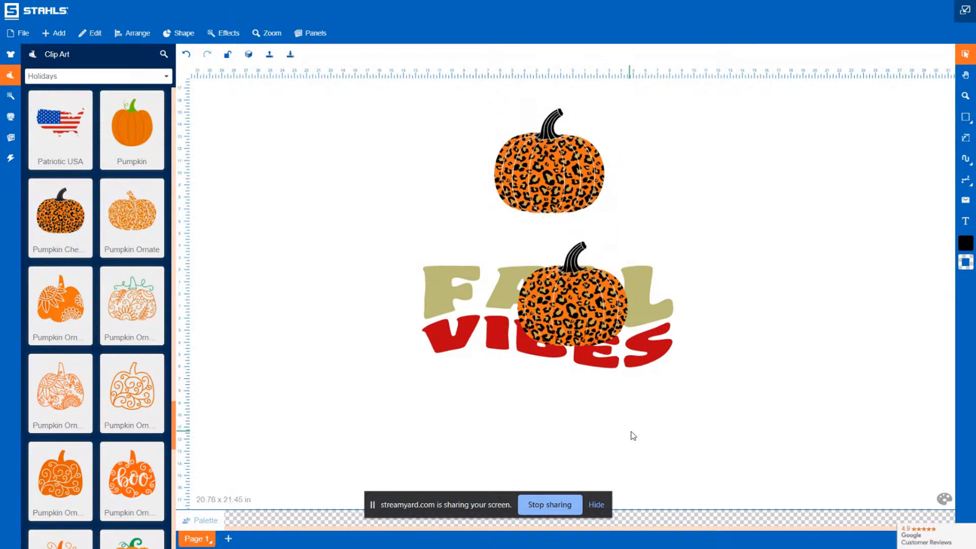
pyautogui.moveTo(631, 431); pyautogui.dragTo(486, 213)
pyautogui.press('Delete')
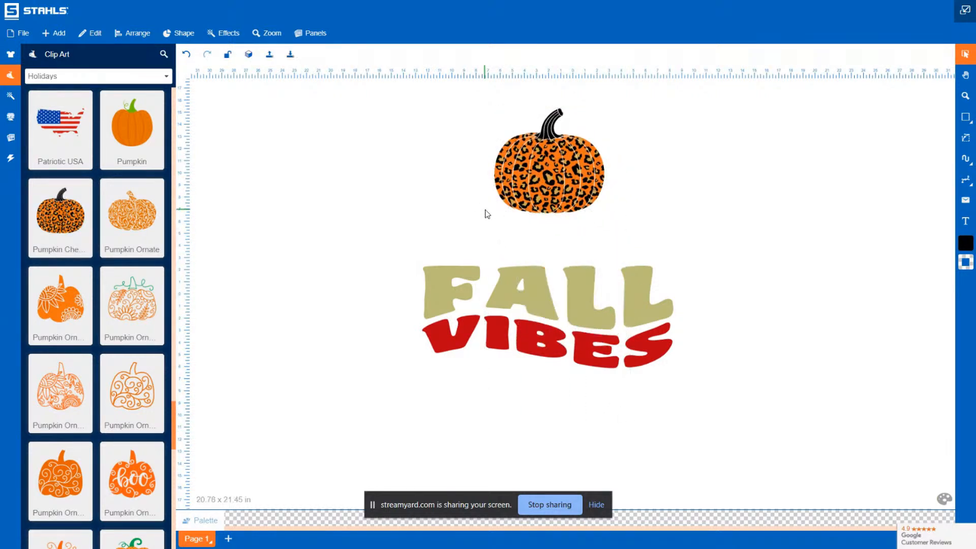
# Move the cheetah pumpkin closer to the text and enlarge it to about 10.9 x 10.38 in
pyautogui.moveTo(462, 84); pyautogui.dragTo(632, 239)
pyautogui.moveTo(559, 175); pyautogui.dragTo(555, 219)
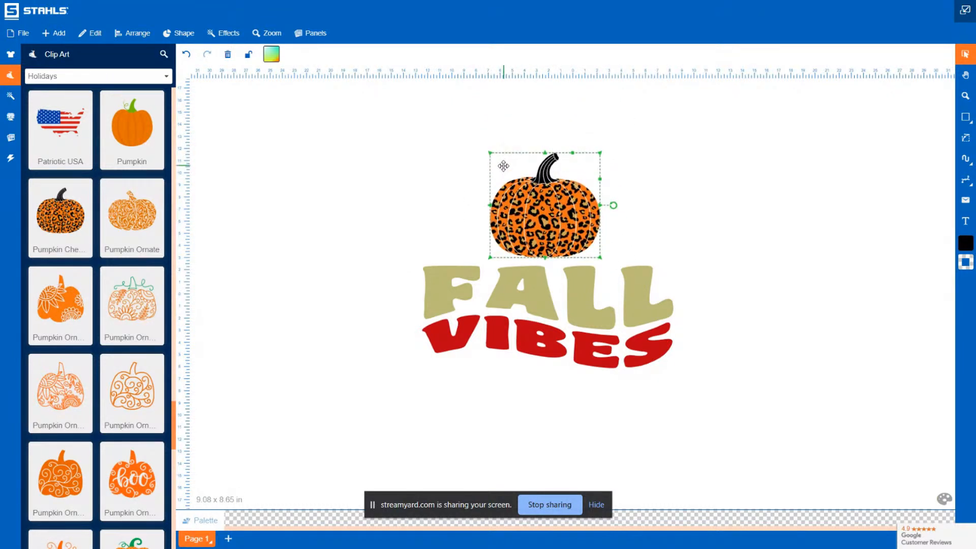
pyautogui.moveTo(490, 153); pyautogui.dragTo(467, 131)
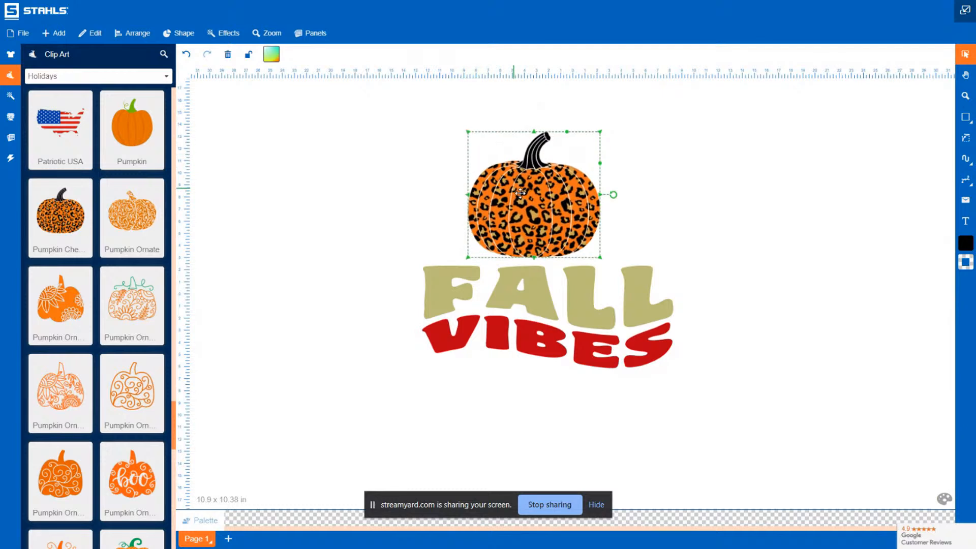
pyautogui.moveTo(537, 204); pyautogui.dragTo(541, 205)
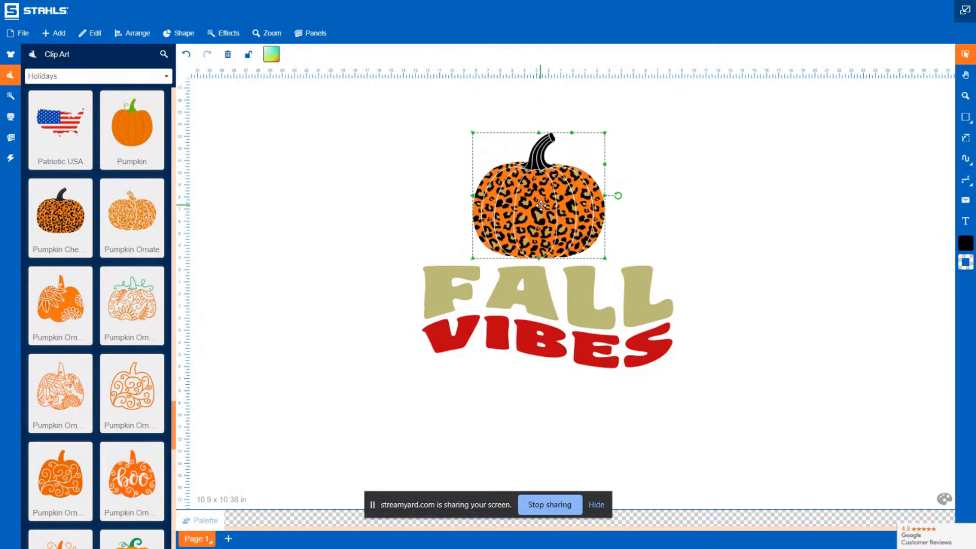
pyautogui.click(330, 270)
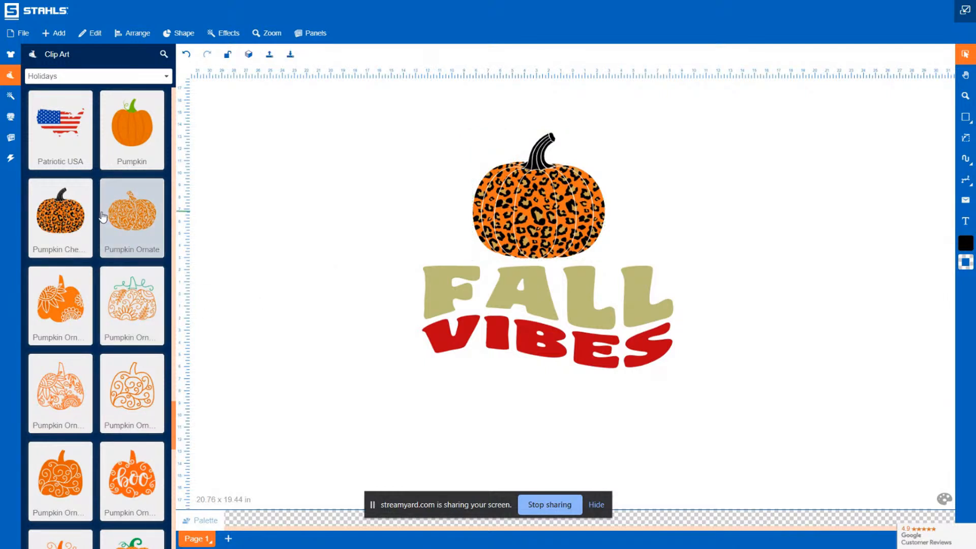
# Add an orange swirl Pumpkin Ornate clip art beside the cheetah pumpkin and send it to the back
pyautogui.scroll(-3, 60, 441)
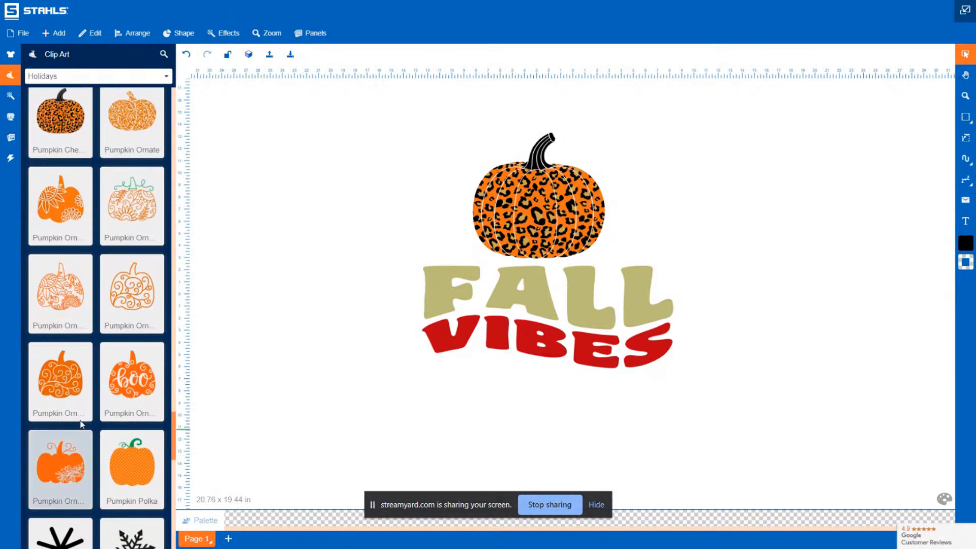
pyautogui.click(68, 390)
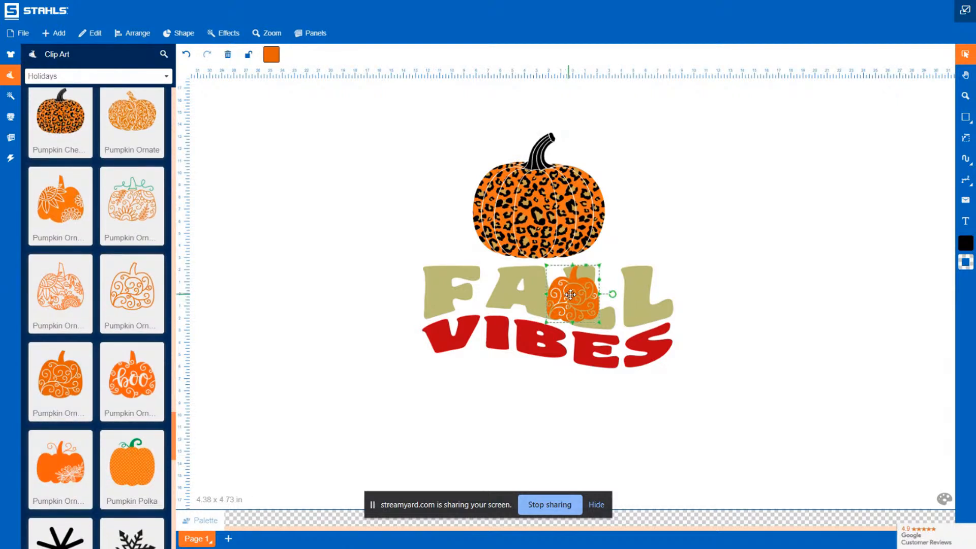
pyautogui.moveTo(569, 294); pyautogui.dragTo(632, 212)
pyautogui.rightClick(633, 212)
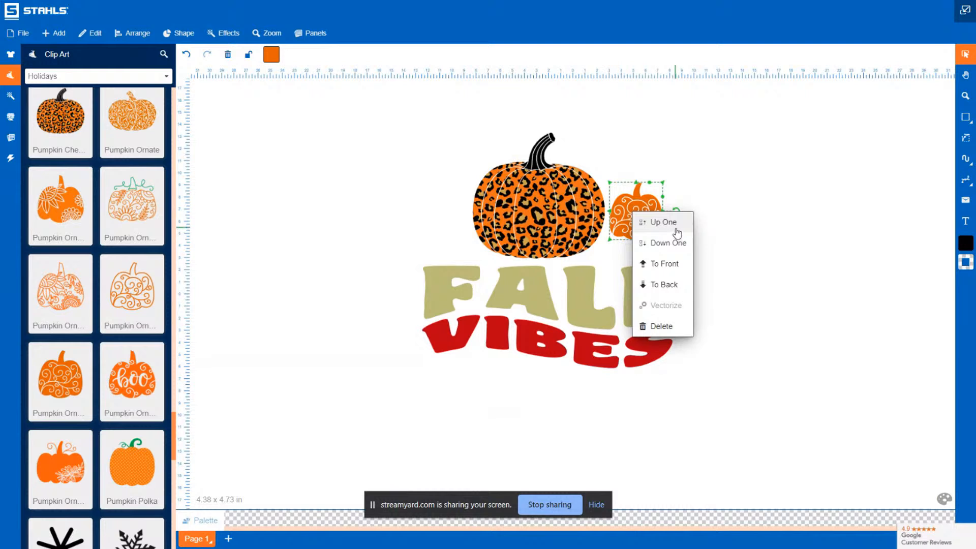
pyautogui.click(669, 285)
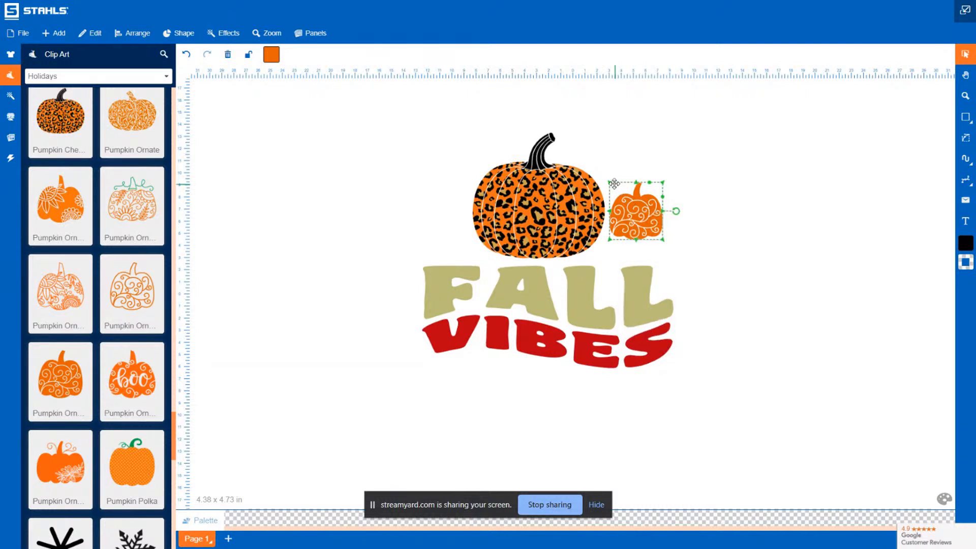
# Enlarge the swirl pumpkin to about 8.4 x 11.32 in and nudge it into place
pyautogui.moveTo(612, 186); pyautogui.dragTo(612, 103)
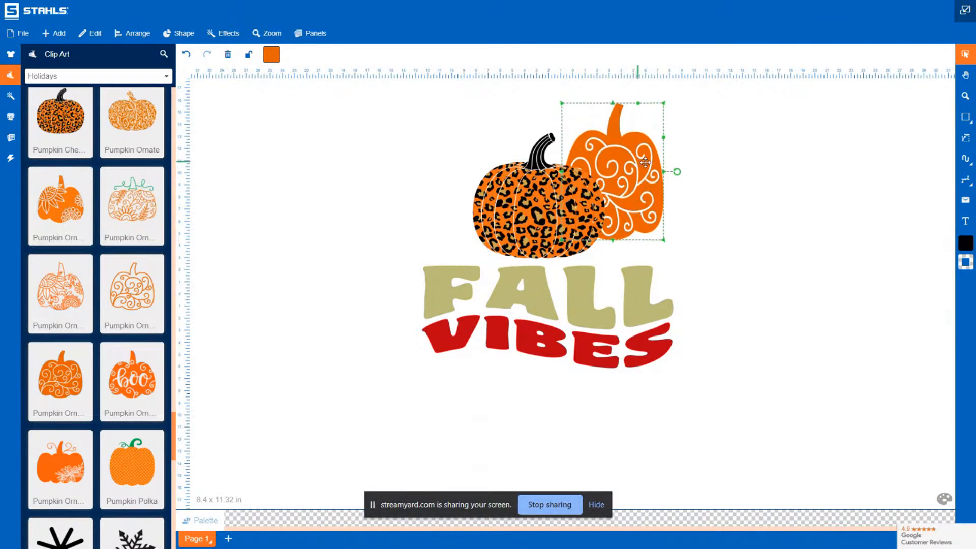
pyautogui.moveTo(637, 162); pyautogui.dragTo(653, 177)
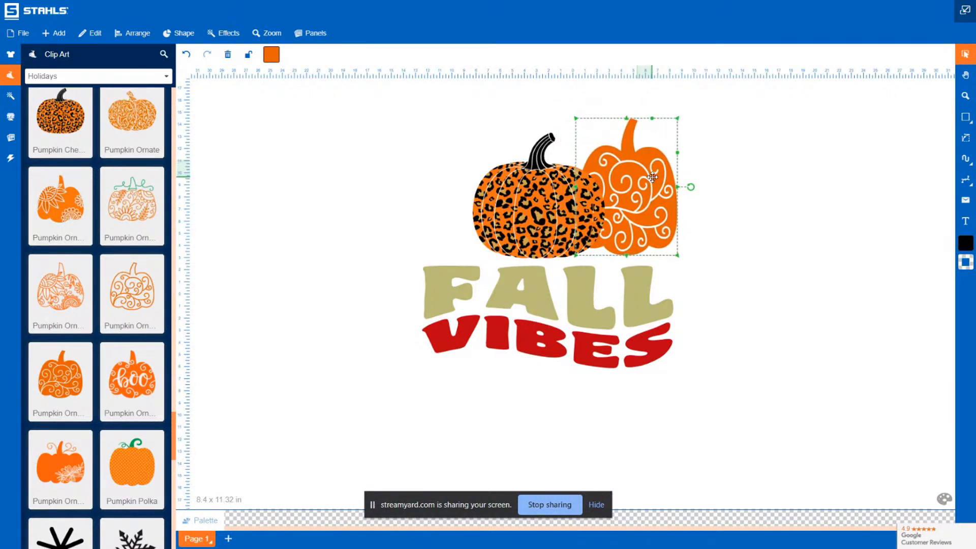
# Recolor the swirl pumpkin to hot pink
pyautogui.click(278, 59)
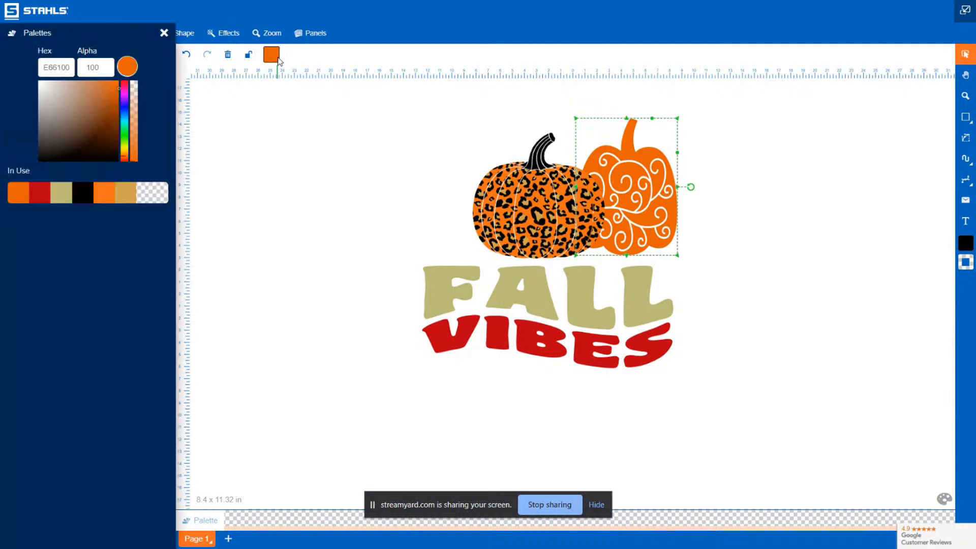
pyautogui.click(124, 88)
pyautogui.click(118, 89)
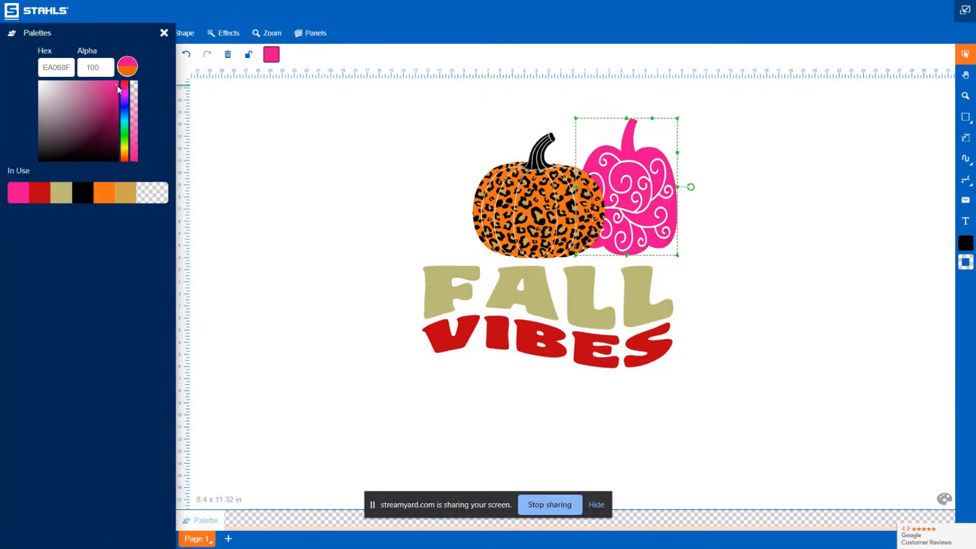
pyautogui.moveTo(117, 86); pyautogui.dragTo(115, 83)
pyautogui.click(713, 220)
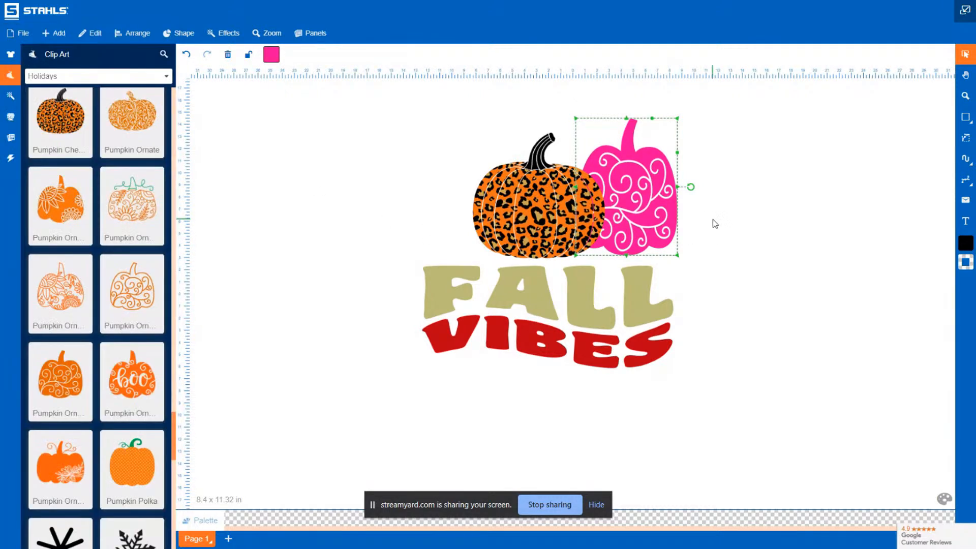
pyautogui.click(351, 190)
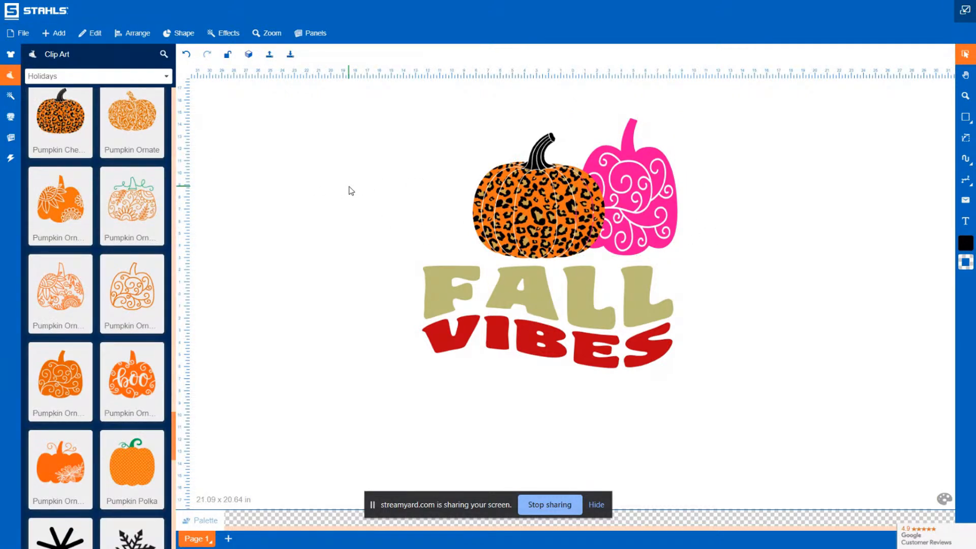
# Move the cheetah pumpkin to the left, leaving a gap beside the pink pumpkin
pyautogui.click(563, 217)
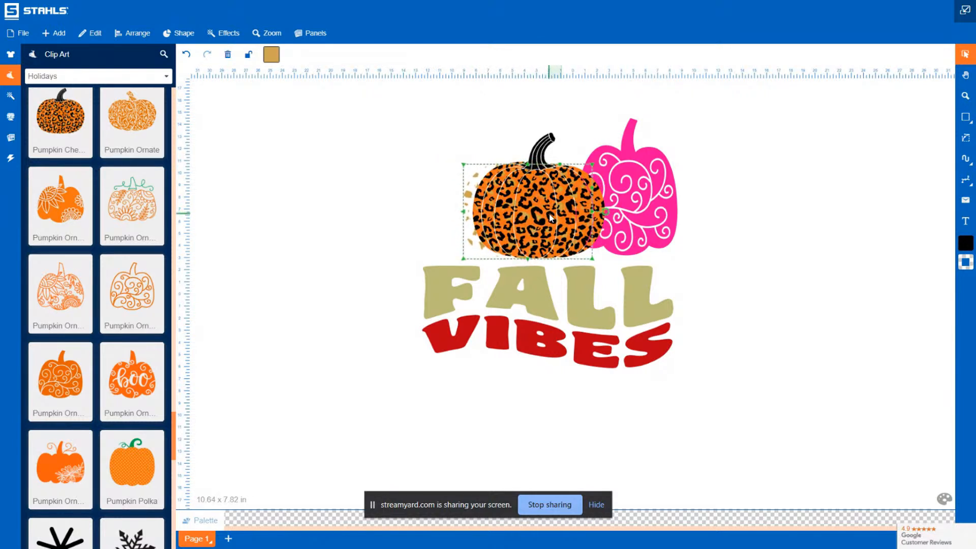
pyautogui.click(190, 69)
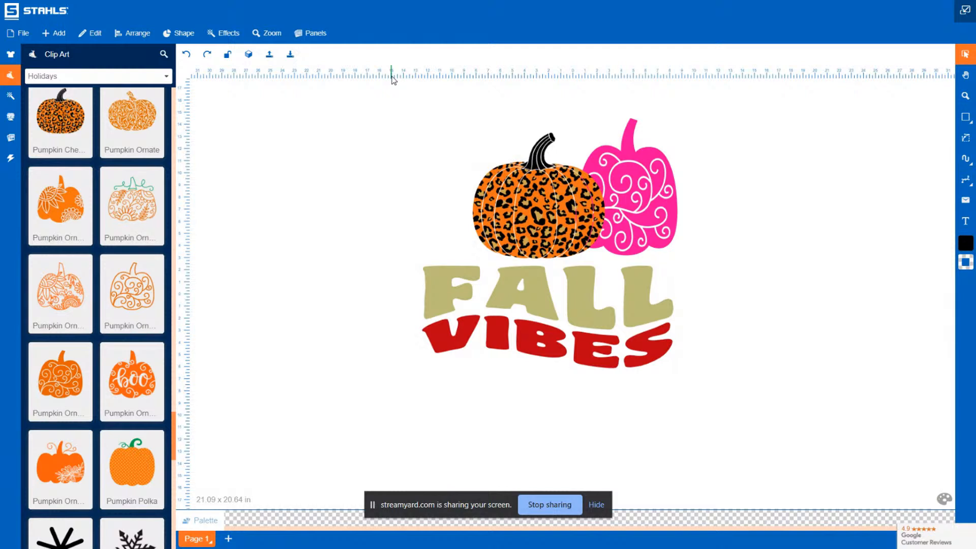
pyautogui.moveTo(435, 91); pyautogui.dragTo(610, 270)
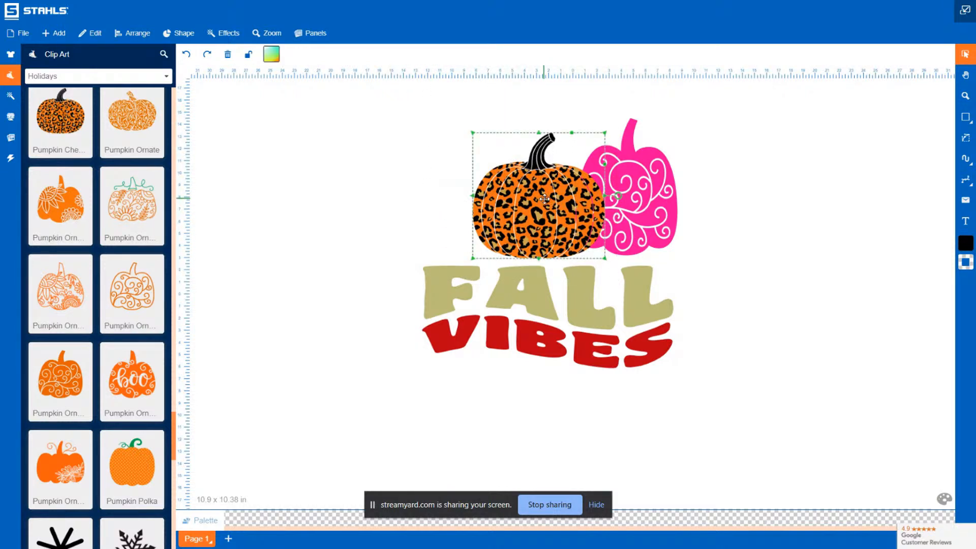
pyautogui.moveTo(545, 198); pyautogui.dragTo(484, 193)
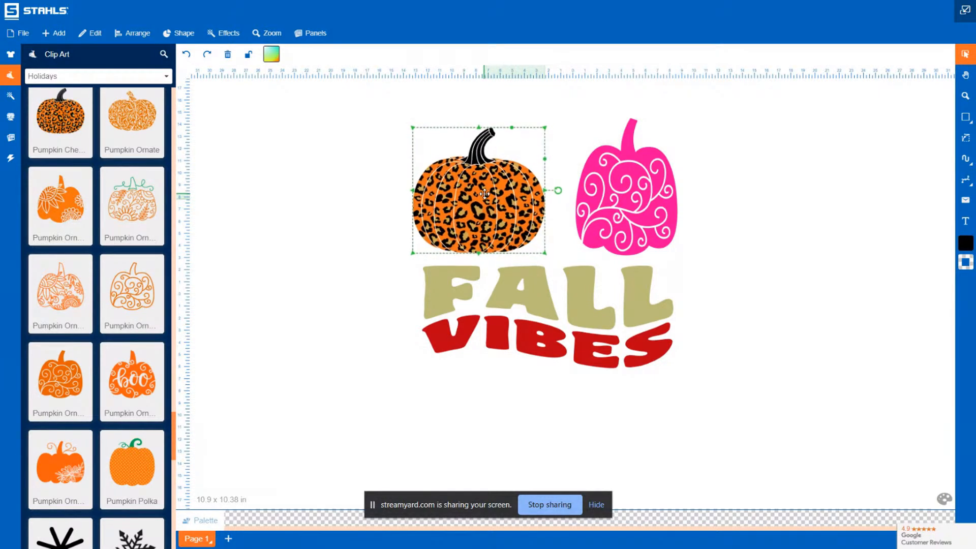
pyautogui.click(290, 341)
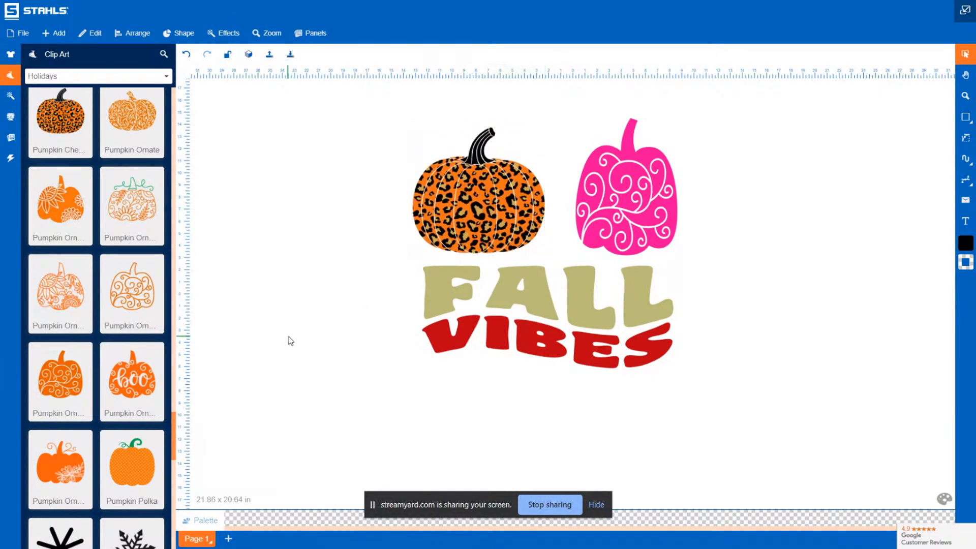
# Add the Pumpkin Polka clip art and place it between the cheetah and pink pumpkins
pyautogui.click(133, 465)
pyautogui.moveTo(582, 320); pyautogui.dragTo(520, 179)
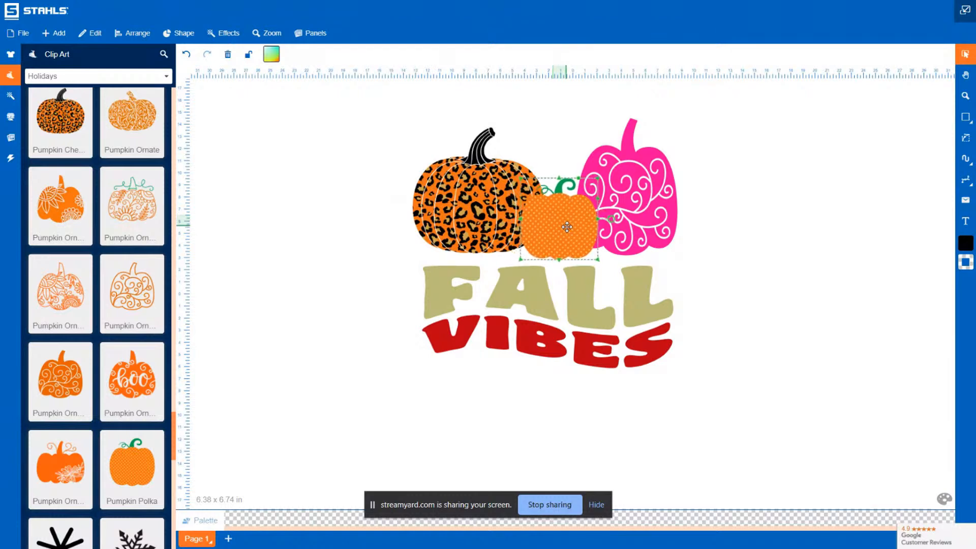
pyautogui.moveTo(567, 227); pyautogui.dragTo(565, 227)
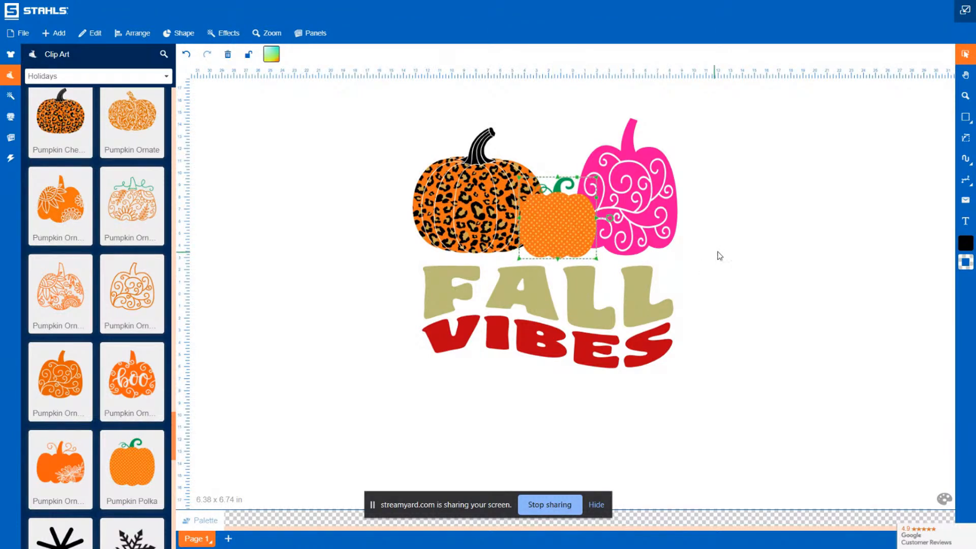
pyautogui.click(770, 232)
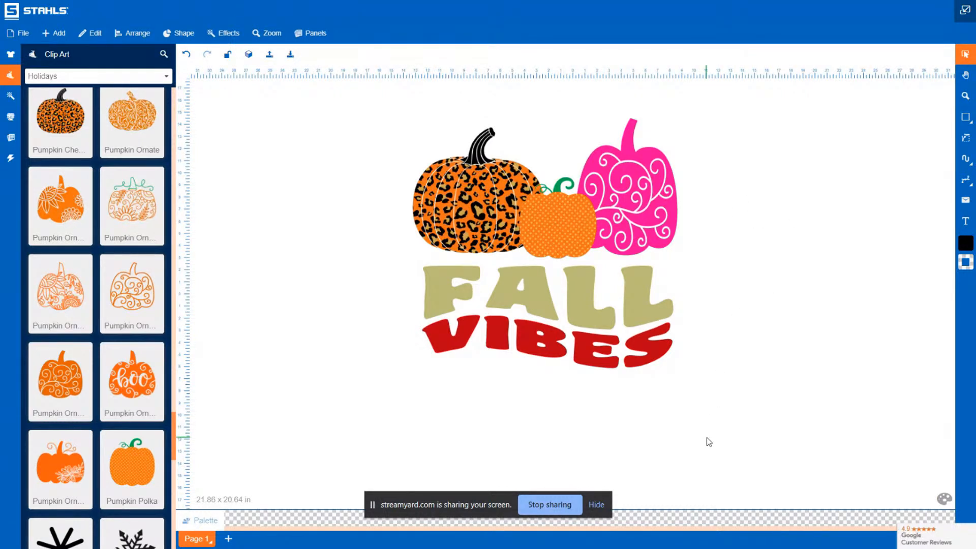
# Recolor the polka-dot pumpkin to a light blue
pyautogui.click(554, 224)
pyautogui.moveTo(554, 224); pyautogui.dragTo(554, 225)
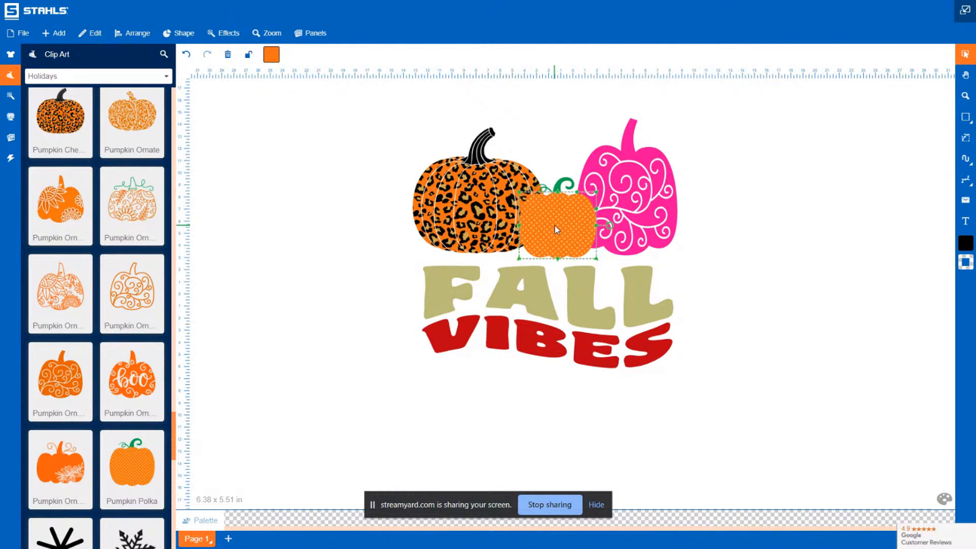
pyautogui.click(859, 200)
pyautogui.click(581, 197)
pyautogui.click(274, 58)
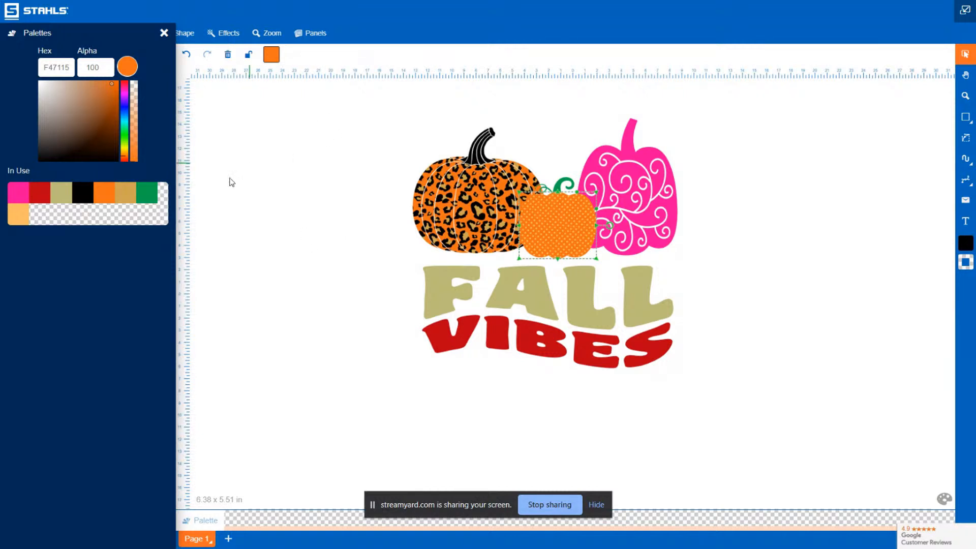
pyautogui.click(124, 118)
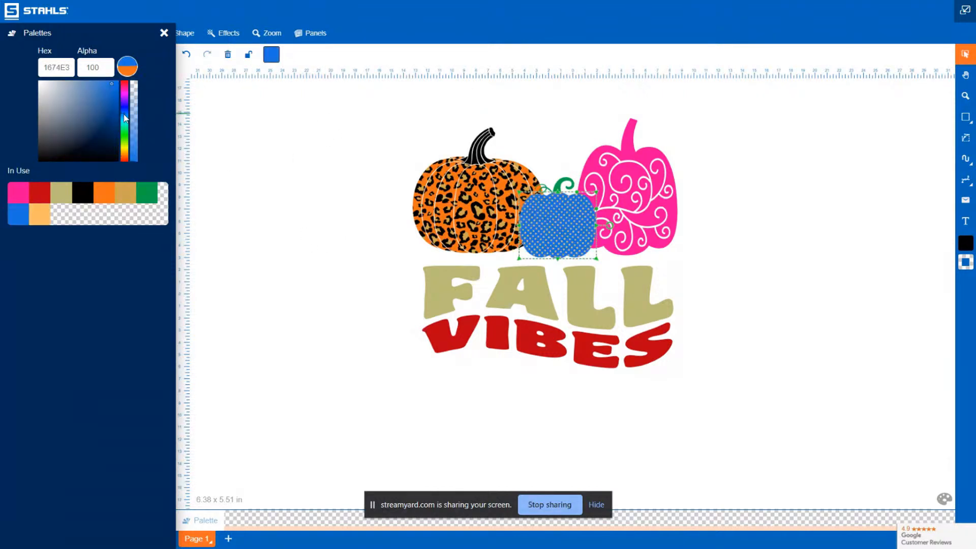
pyautogui.moveTo(125, 118); pyautogui.dragTo(125, 121)
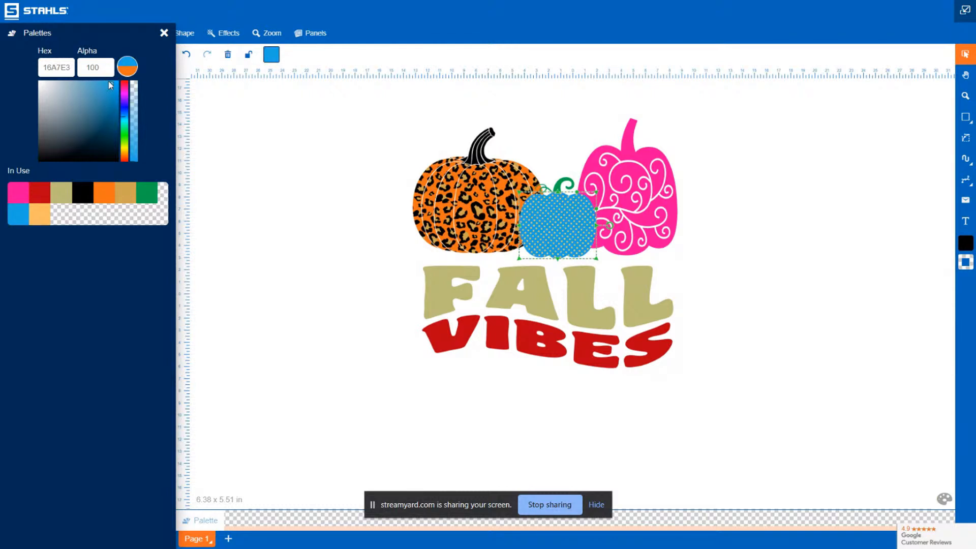
pyautogui.moveTo(111, 86); pyautogui.dragTo(94, 86)
pyautogui.click(325, 215)
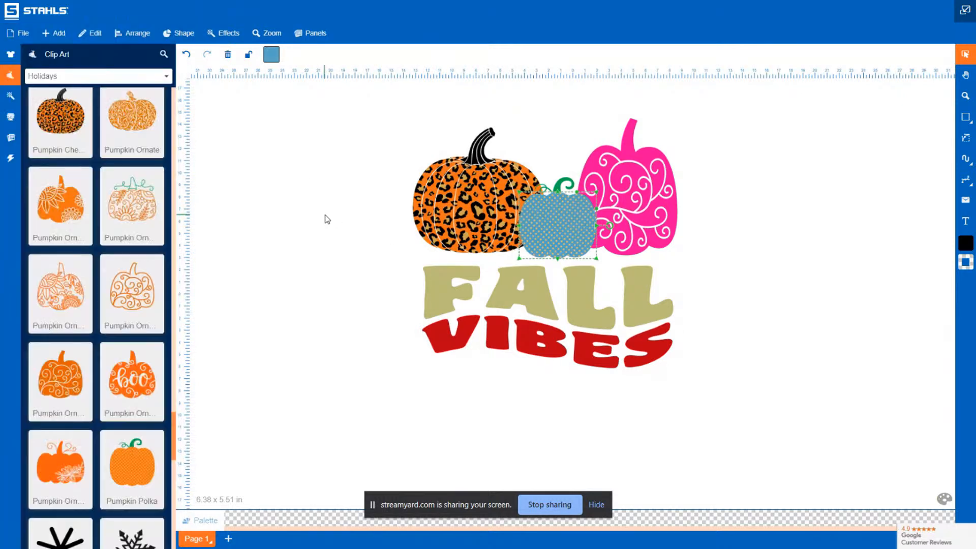
# Recolor the VIBES text to the same hot pink as the swirl pumpkin
pyautogui.click(789, 196)
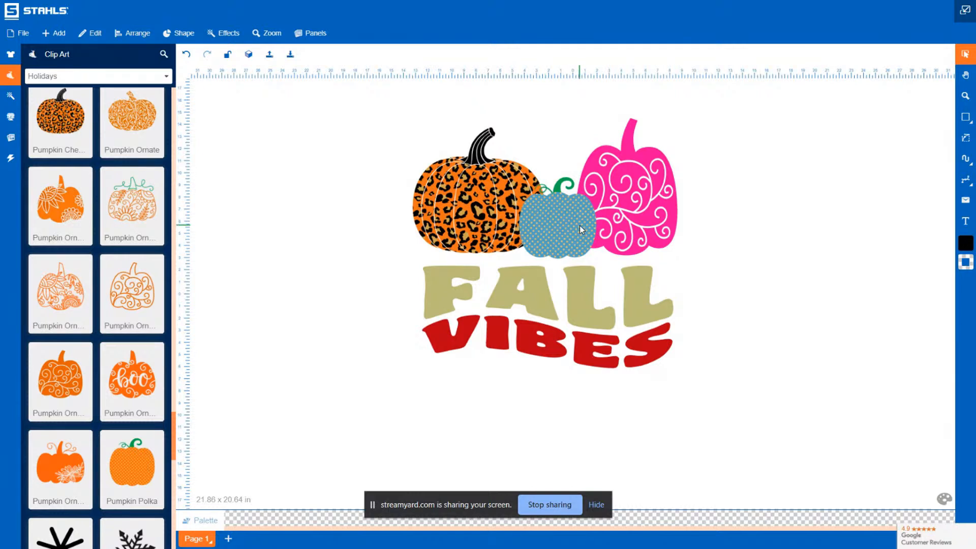
pyautogui.click(529, 349)
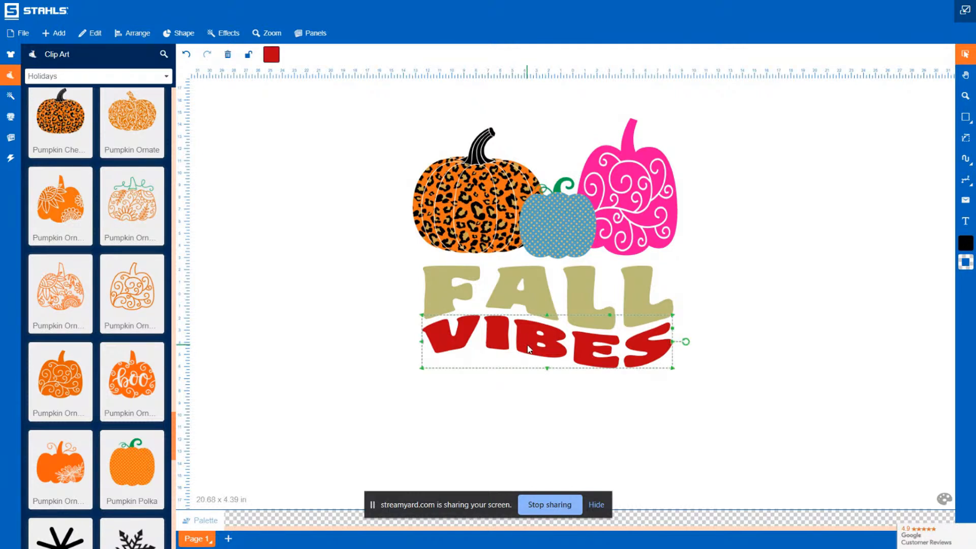
pyautogui.click(272, 54)
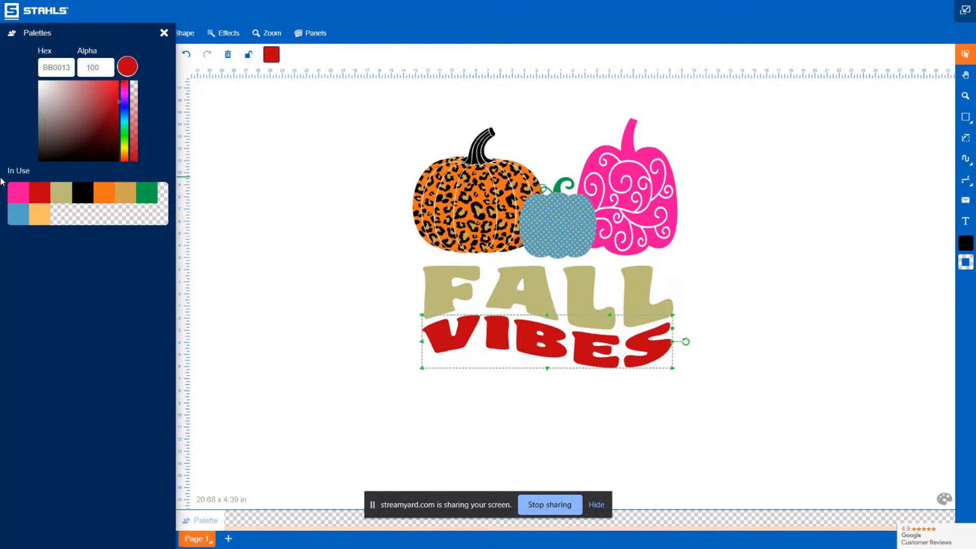
pyautogui.click(18, 192)
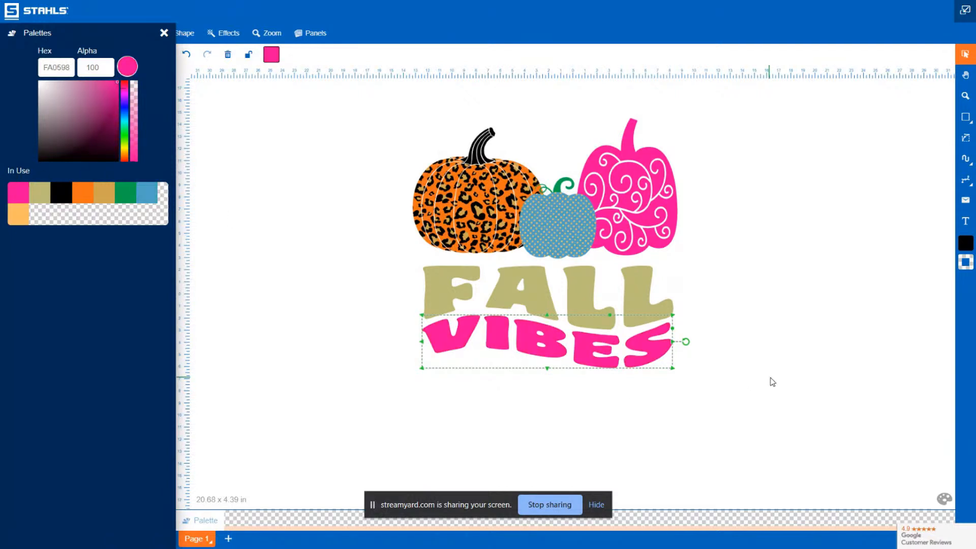
pyautogui.click(772, 382)
pyautogui.click(752, 419)
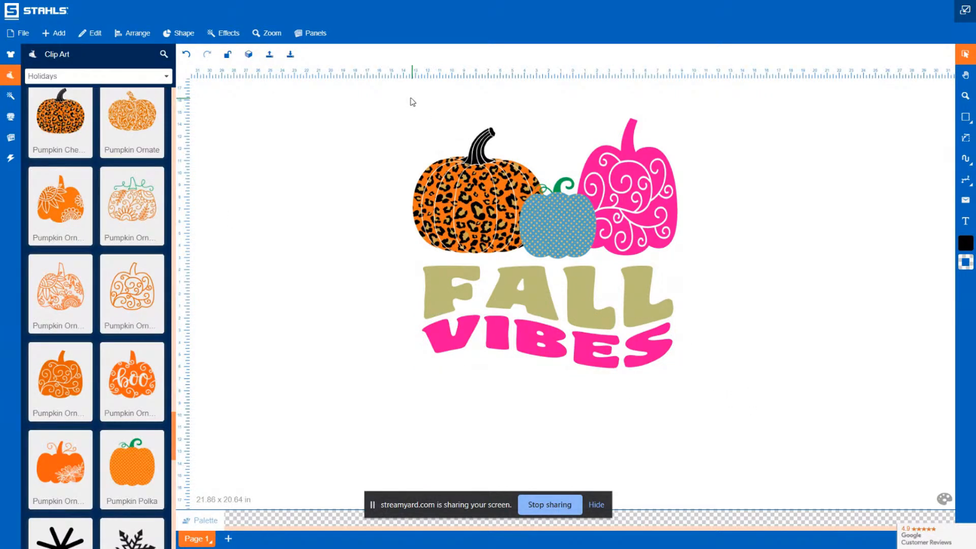
# Enlarge the three pumpkins together, lower them so they overlap the text, and send them to the back
pyautogui.moveTo(379, 93); pyautogui.dragTo(743, 273)
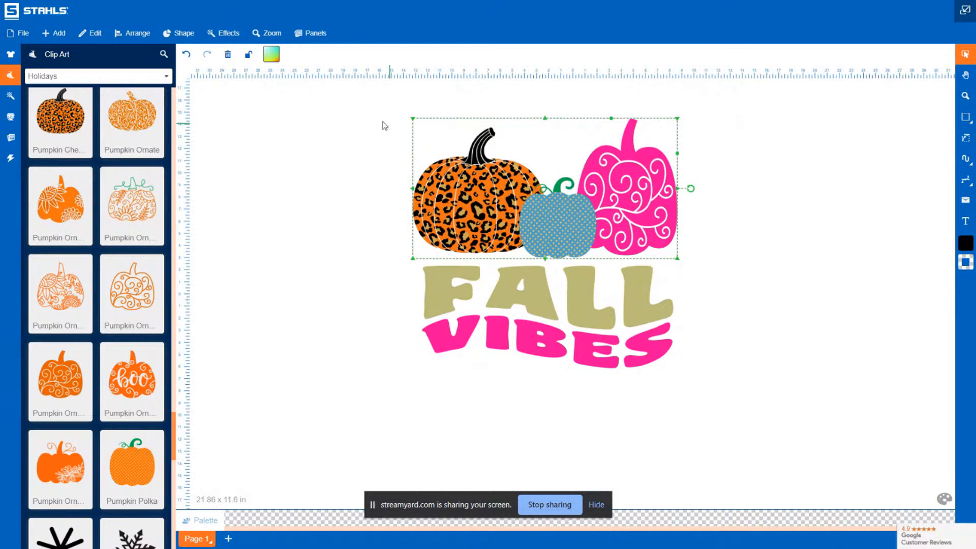
pyautogui.moveTo(413, 118); pyautogui.dragTo(370, 95)
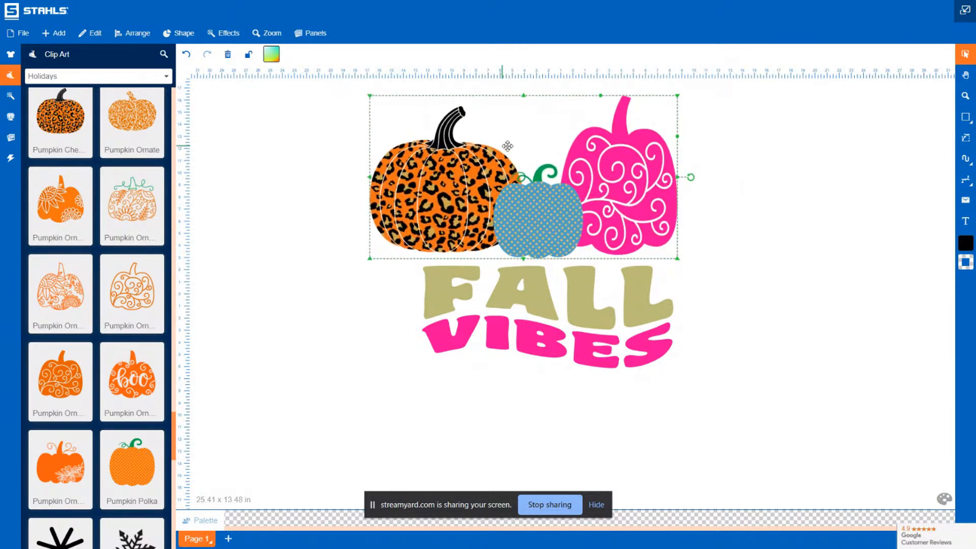
pyautogui.moveTo(507, 146); pyautogui.dragTo(532, 151)
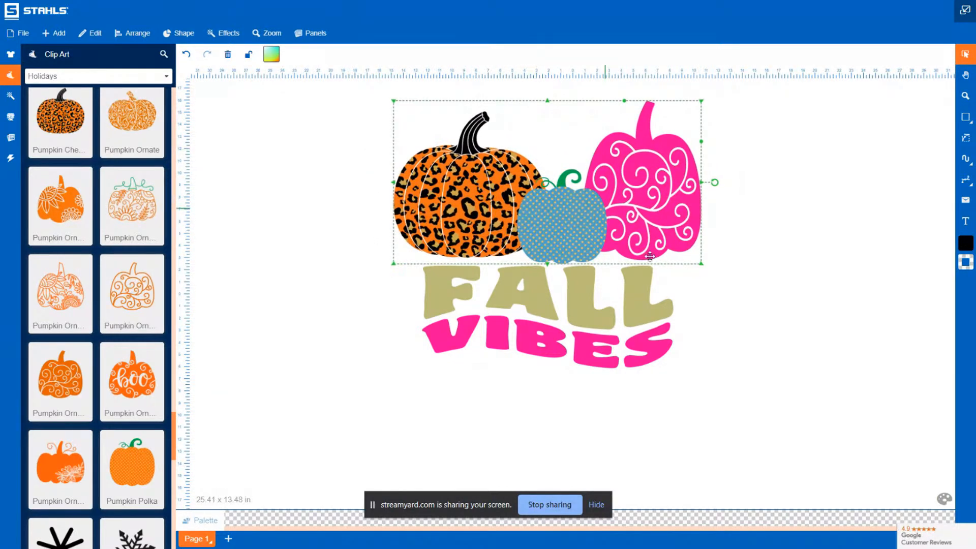
pyautogui.moveTo(646, 197); pyautogui.dragTo(646, 212)
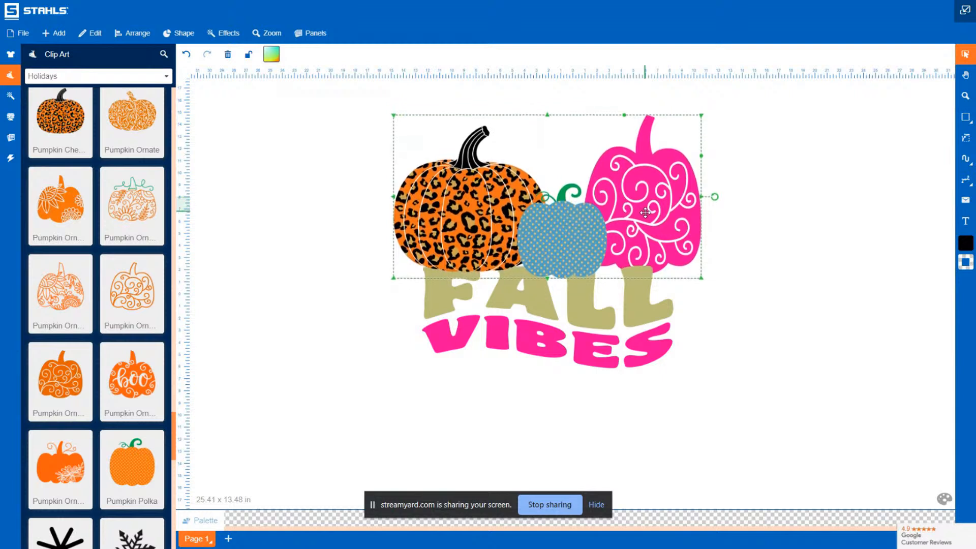
pyautogui.rightClick(645, 212)
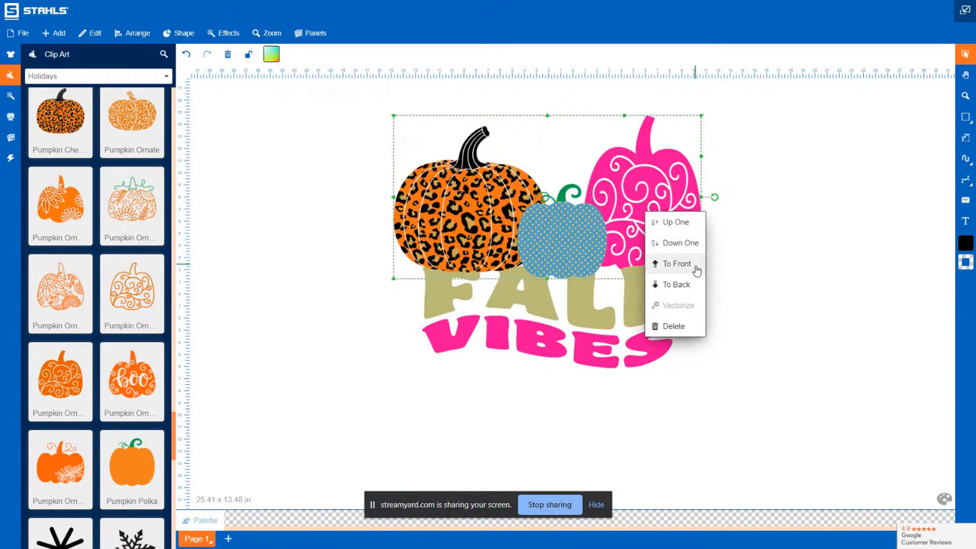
pyautogui.click(692, 283)
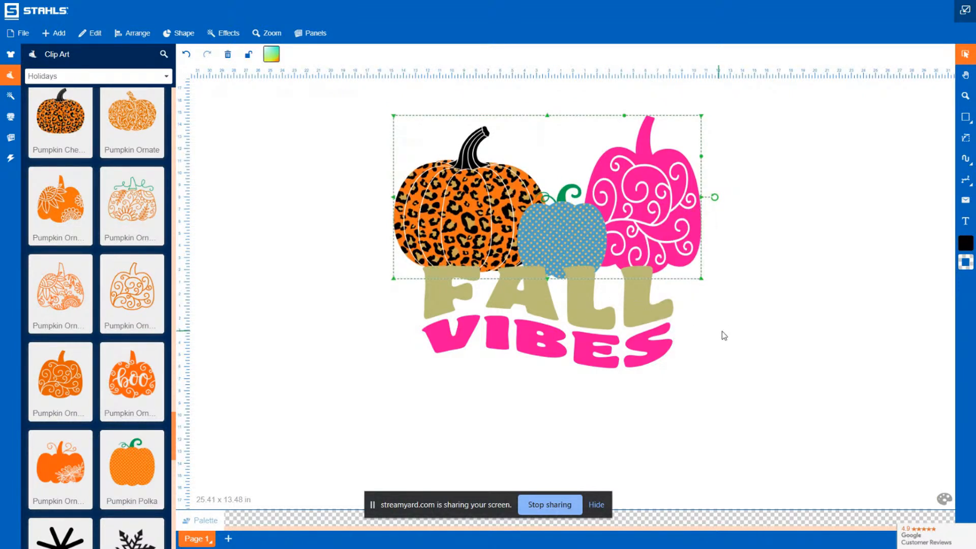
# Enlarge the FALL VIBES text slightly and center it beneath the pumpkins
pyautogui.moveTo(700, 395); pyautogui.dragTo(362, 247)
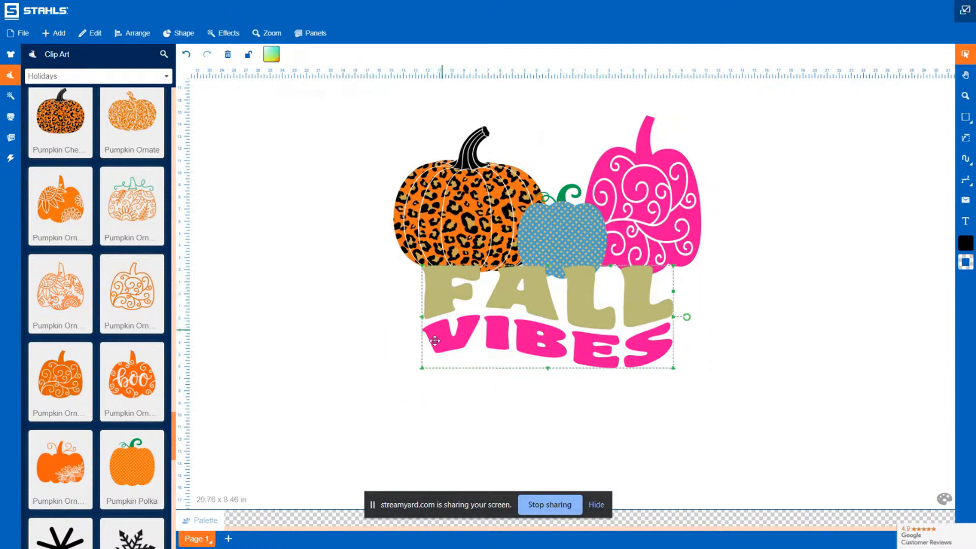
pyautogui.moveTo(422, 369); pyautogui.dragTo(400, 377)
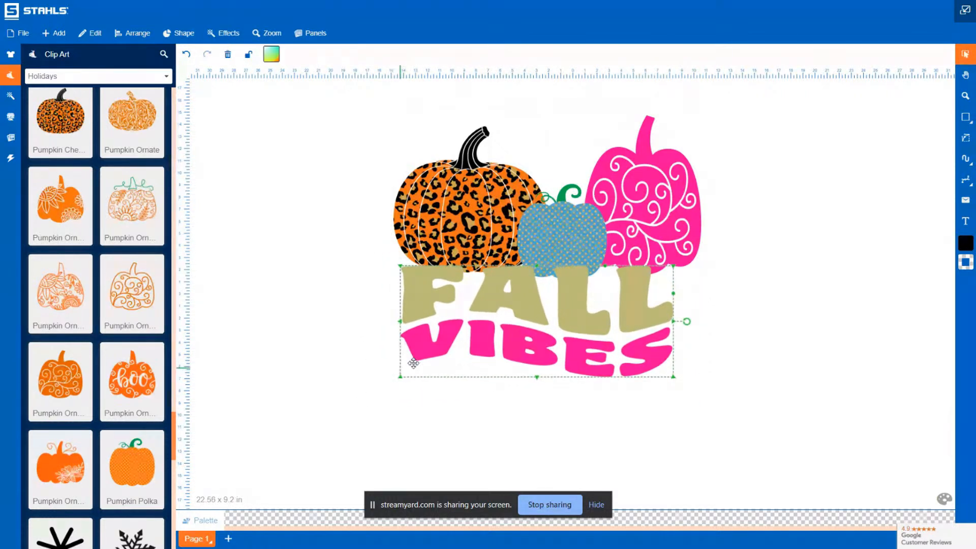
pyautogui.moveTo(540, 322); pyautogui.dragTo(555, 311)
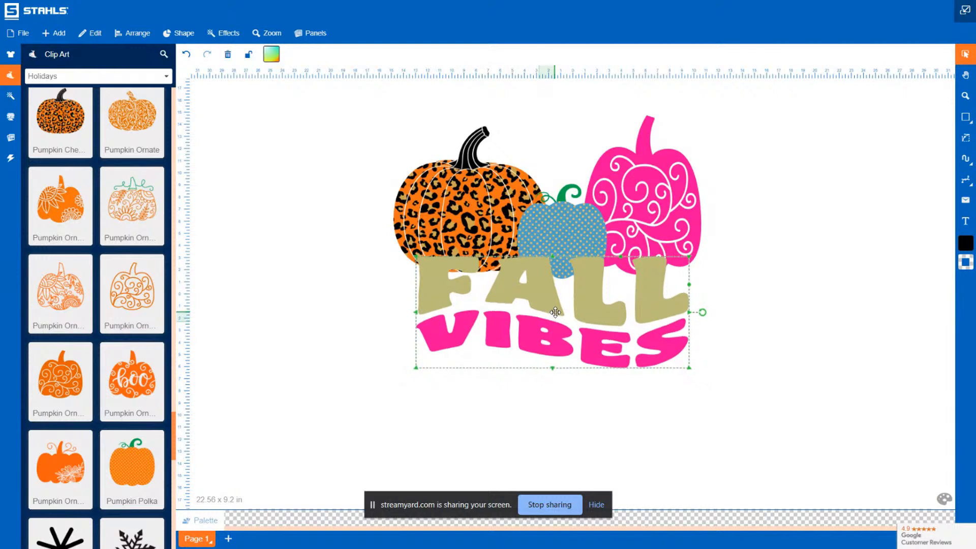
pyautogui.click(883, 306)
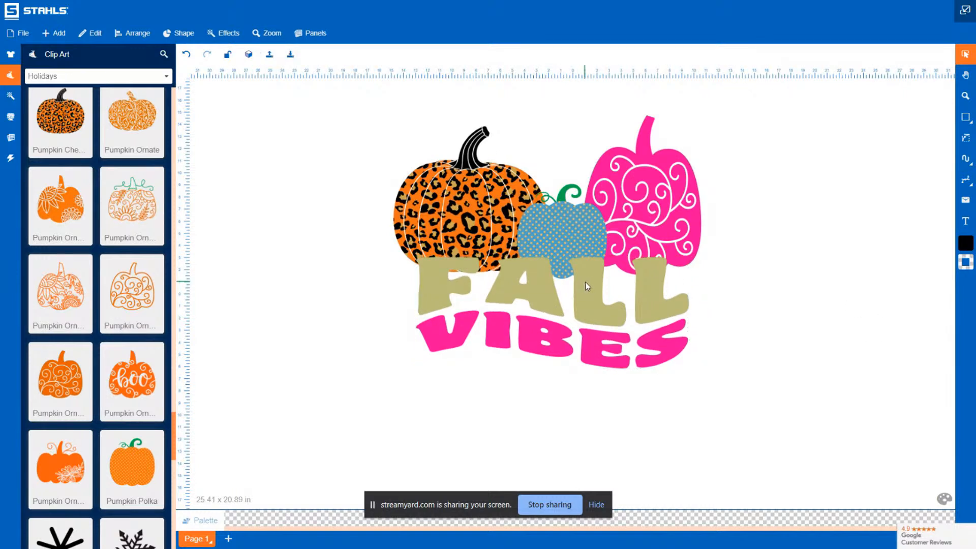
# Apply the Small Contour effect from the Contour effects category to the FALL text
pyautogui.click(580, 283)
pyautogui.doubleClick(555, 282)
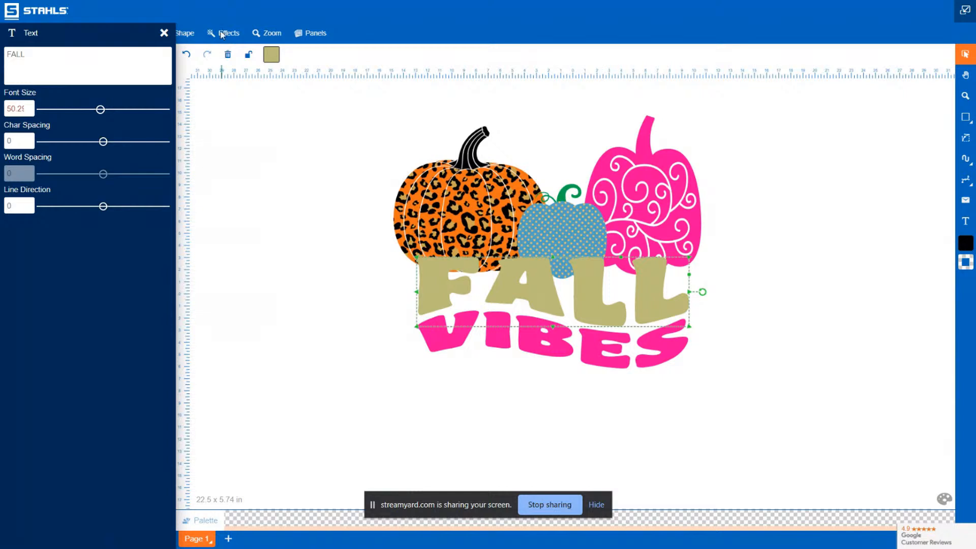
pyautogui.click(308, 154)
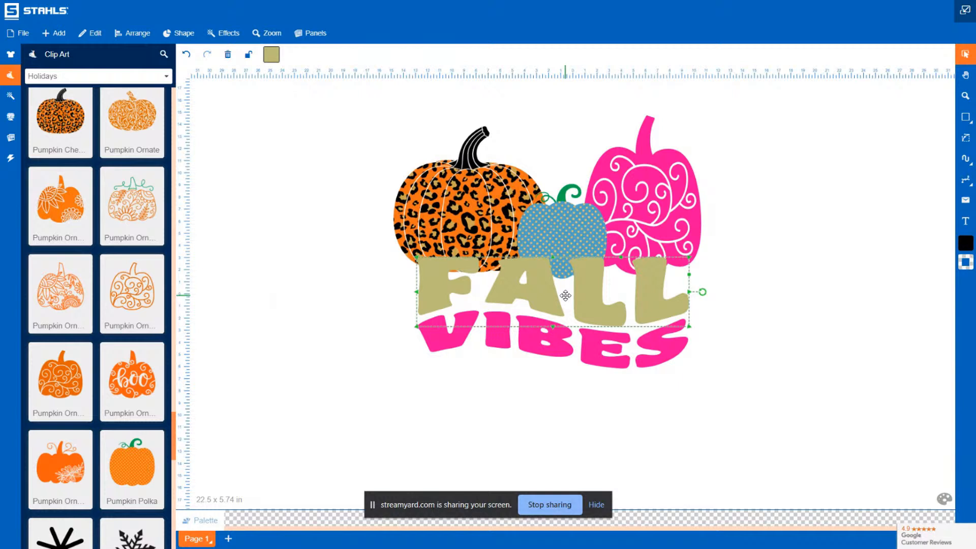
pyautogui.click(272, 54)
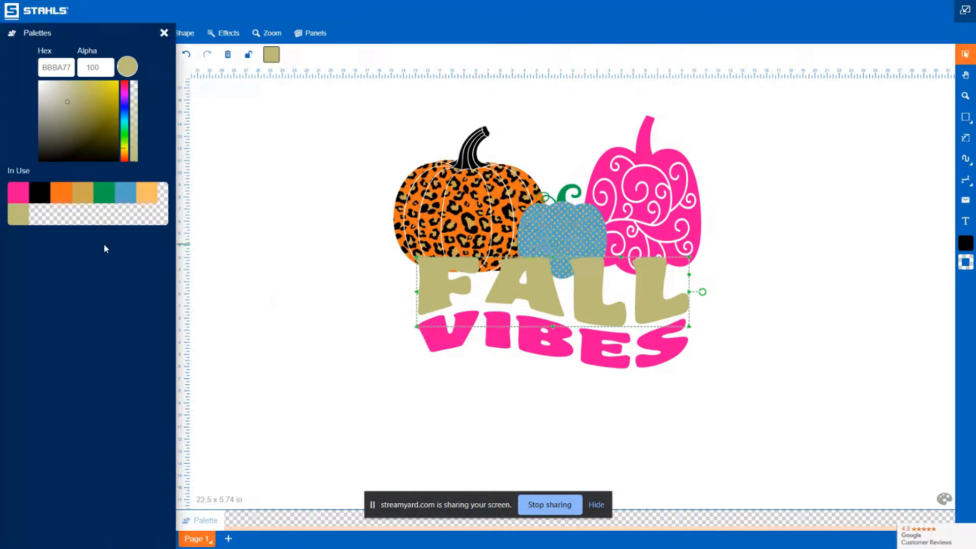
pyautogui.click(230, 35)
pyautogui.click(229, 34)
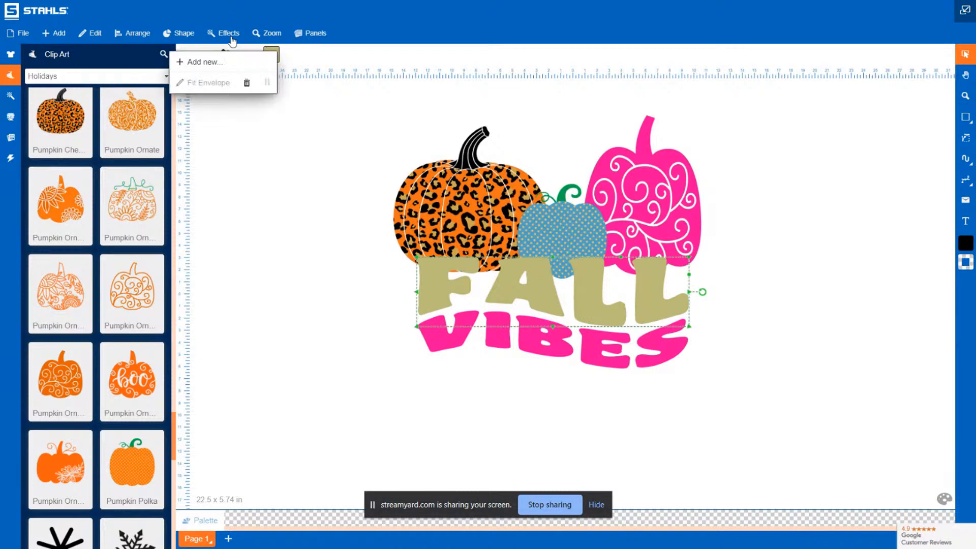
pyautogui.click(193, 65)
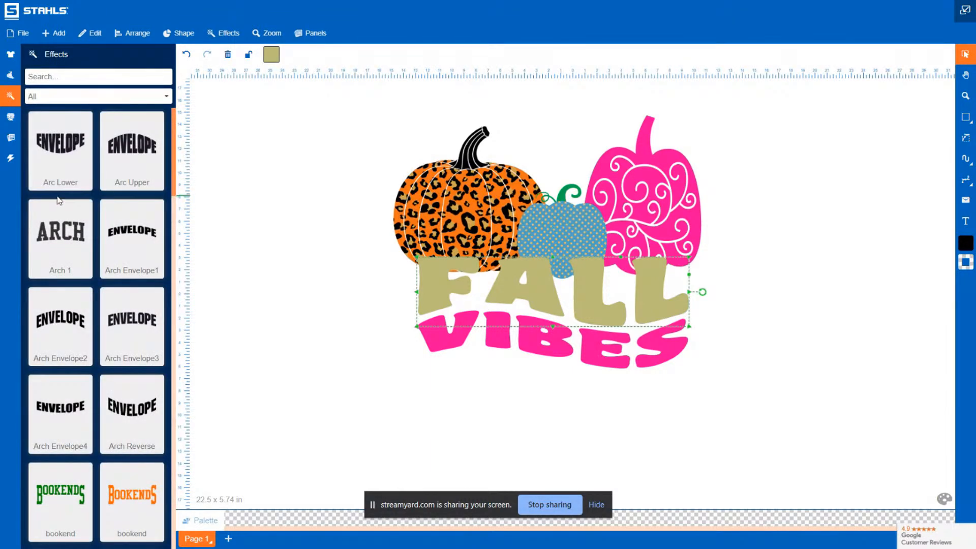
pyautogui.click(161, 100)
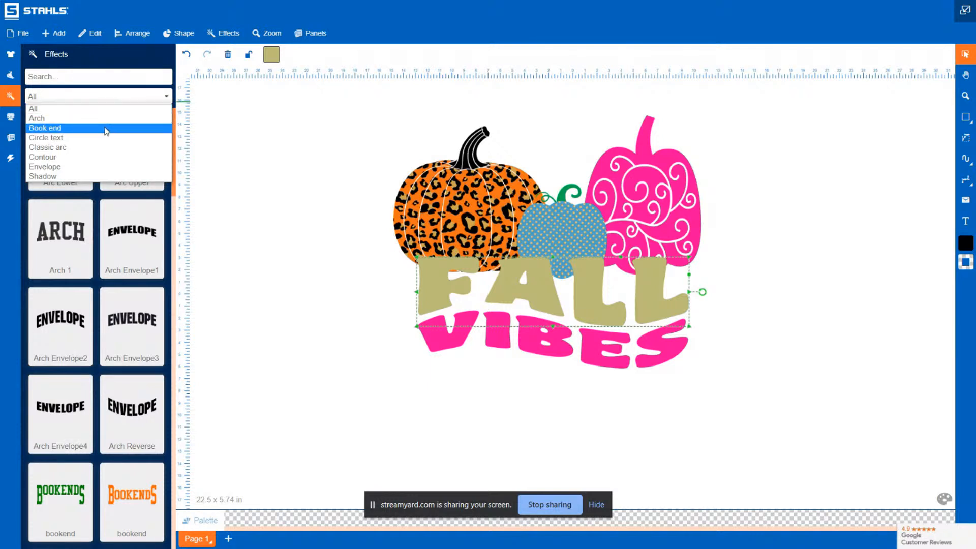
pyautogui.click(99, 158)
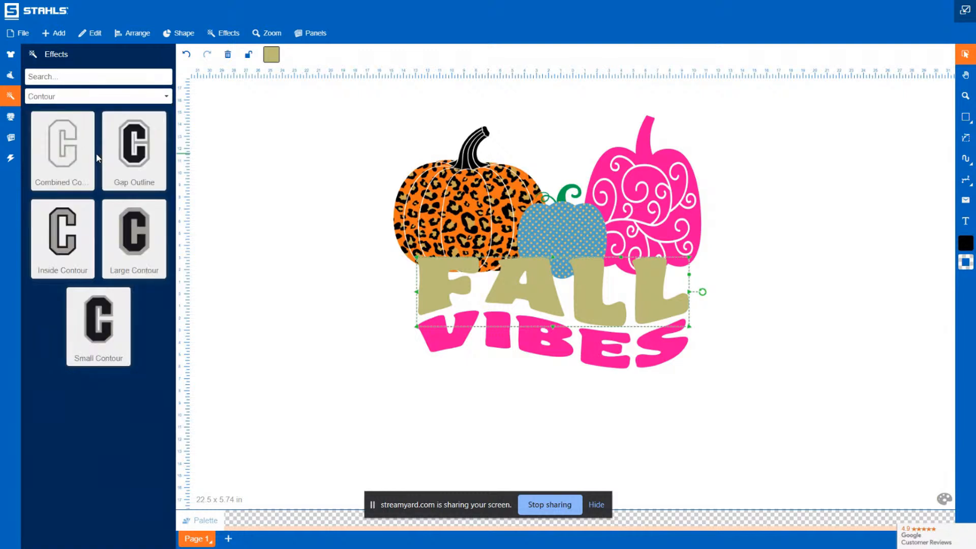
pyautogui.click(112, 326)
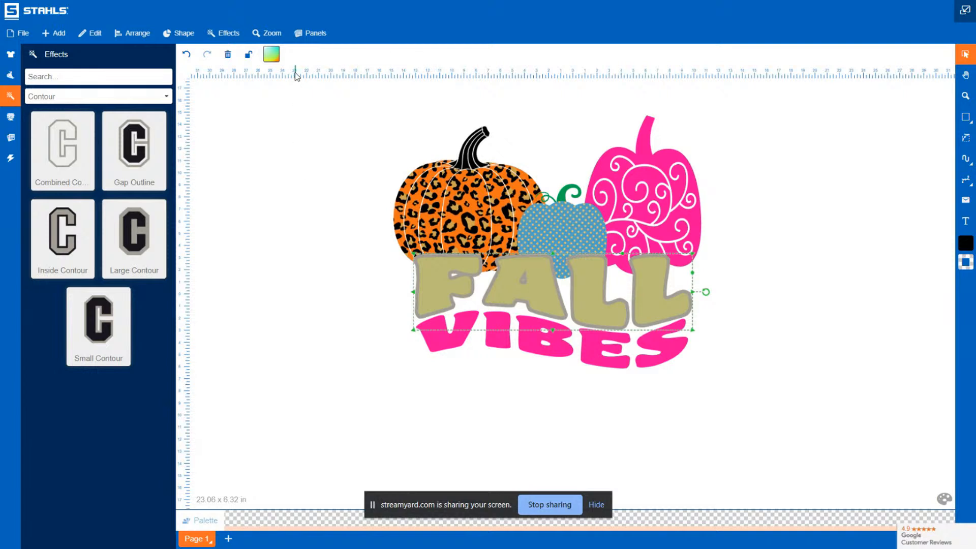
# Set the FALL text's contour color to white (FFFFFF)
pyautogui.click(272, 55)
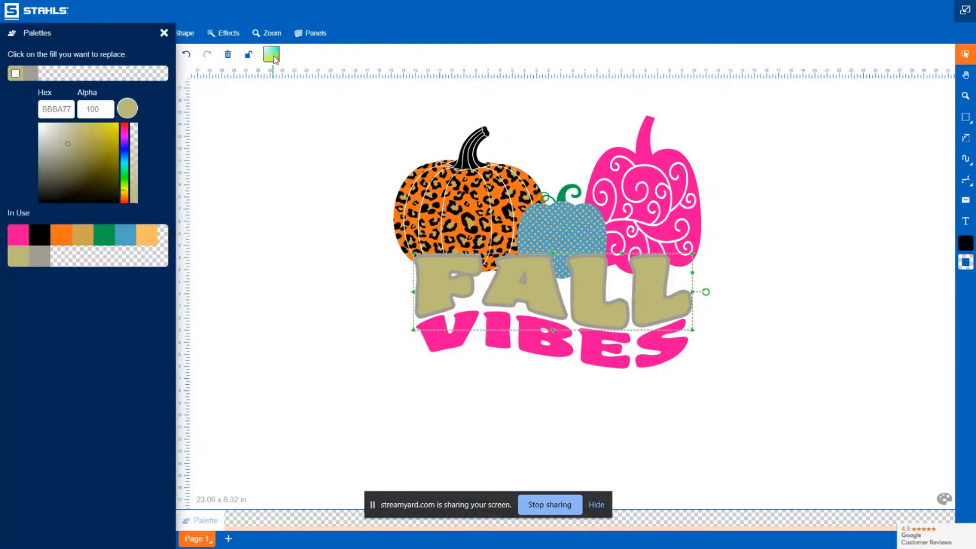
pyautogui.click(34, 76)
pyautogui.moveTo(117, 201); pyautogui.dragTo(23, 109)
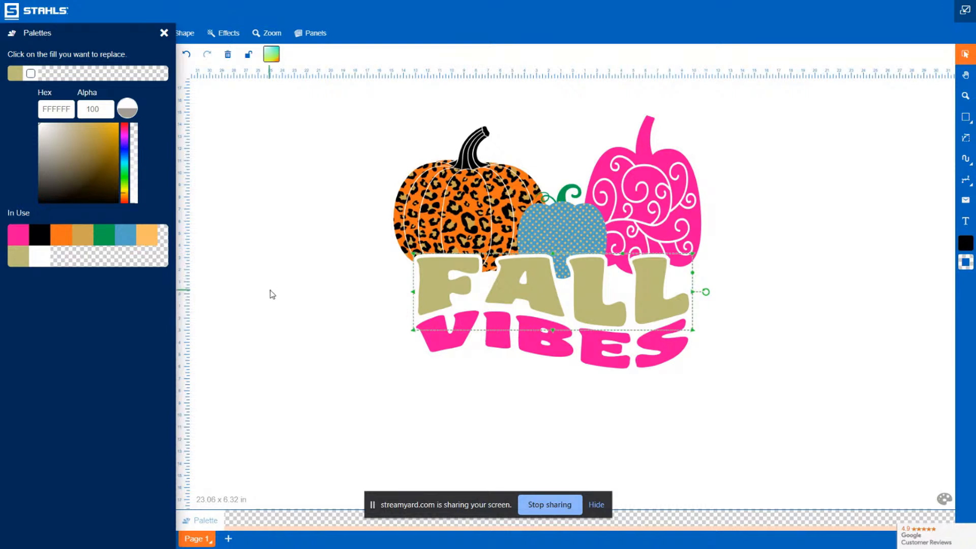
pyautogui.click(270, 291)
# Apply the Small Contour effect to the VIBES text
pyautogui.click(629, 358)
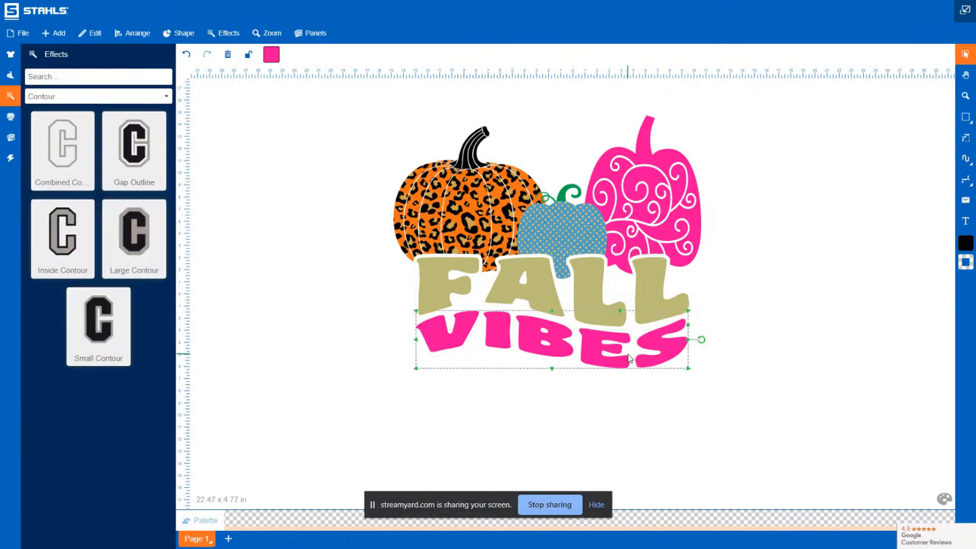
pyautogui.click(272, 58)
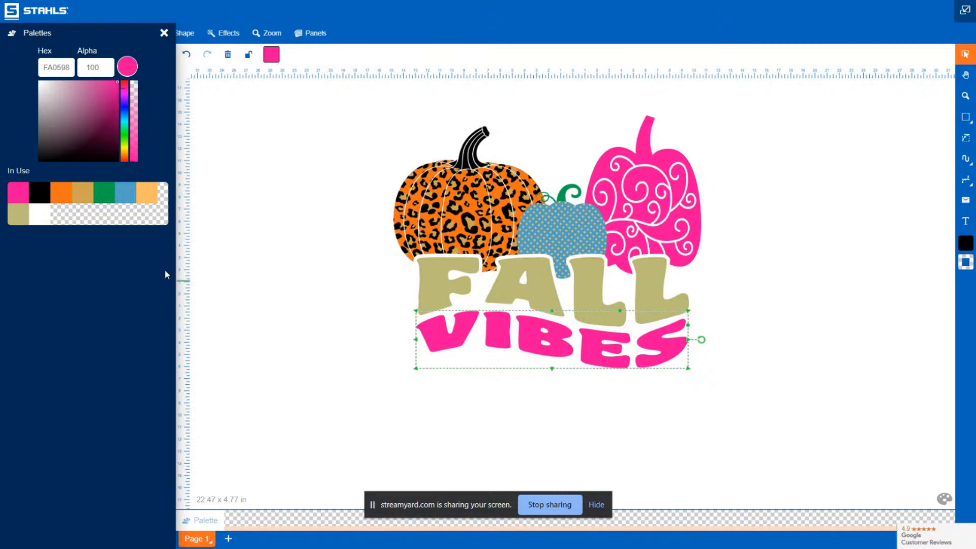
pyautogui.click(237, 35)
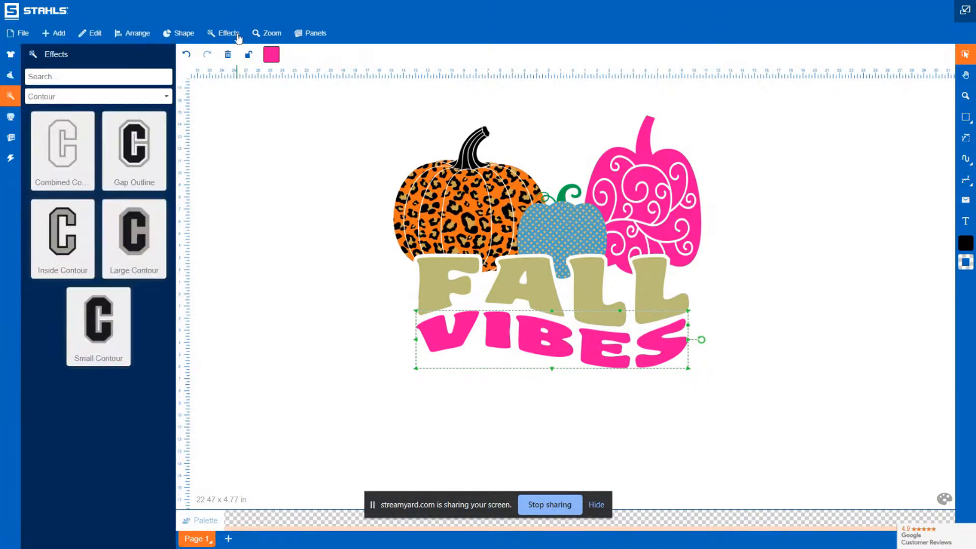
pyautogui.click(113, 318)
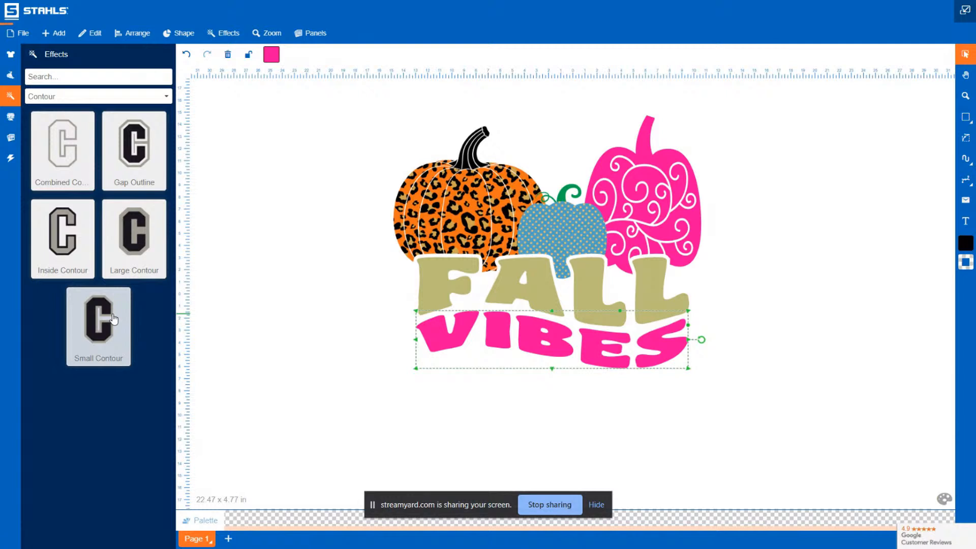
# Recolor the VIBES contour to orange (F47115)
pyautogui.click(272, 54)
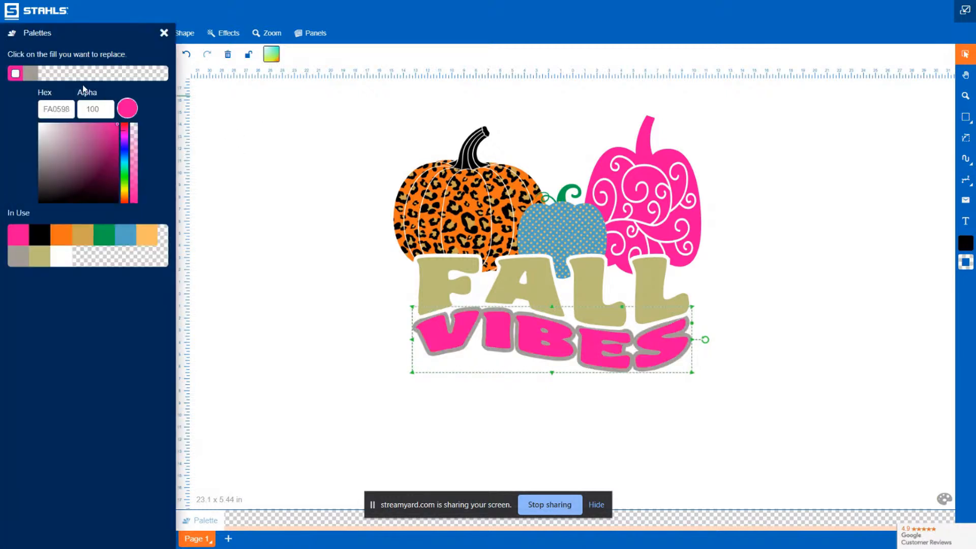
pyautogui.click(30, 77)
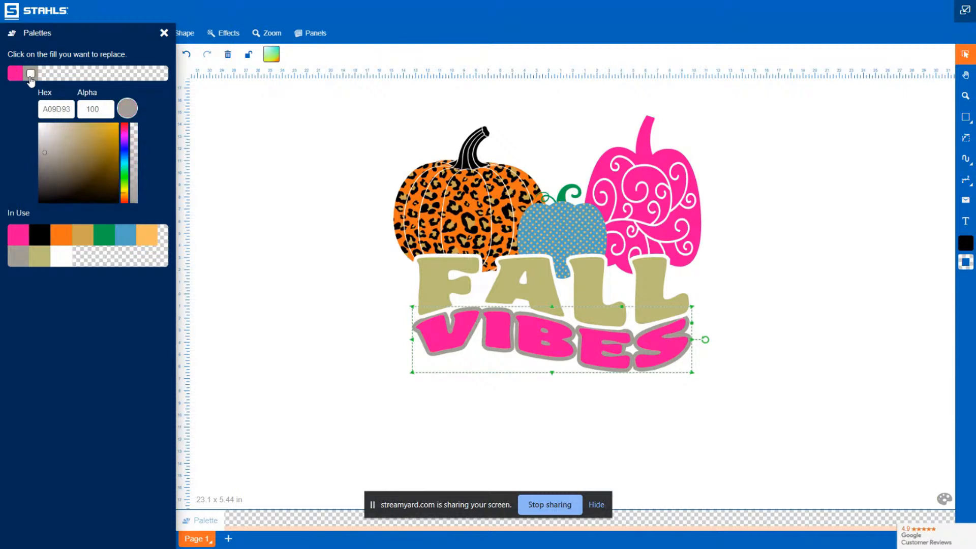
pyautogui.click(64, 238)
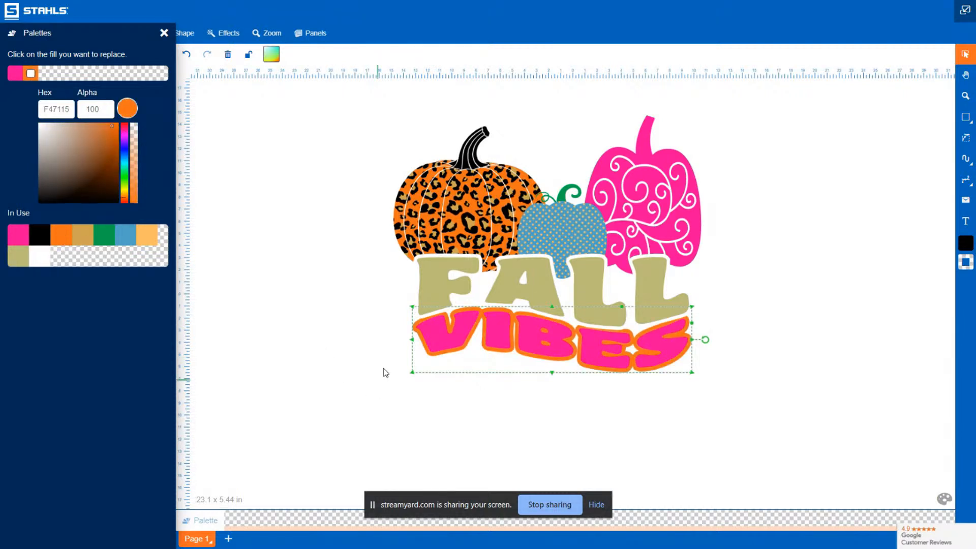
pyautogui.click(334, 351)
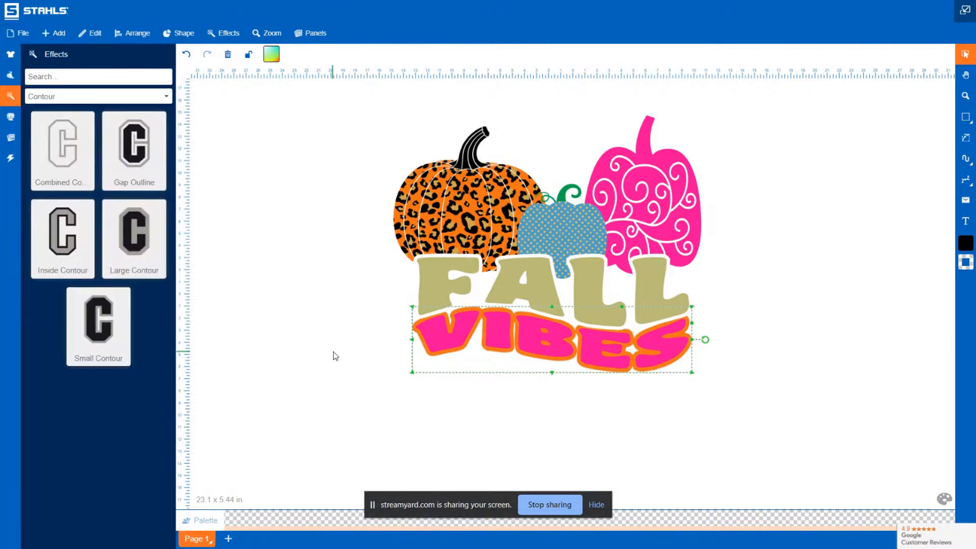
pyautogui.click(326, 378)
# Recolor the FALL text's contour to orange (F47115)
pyautogui.click(528, 261)
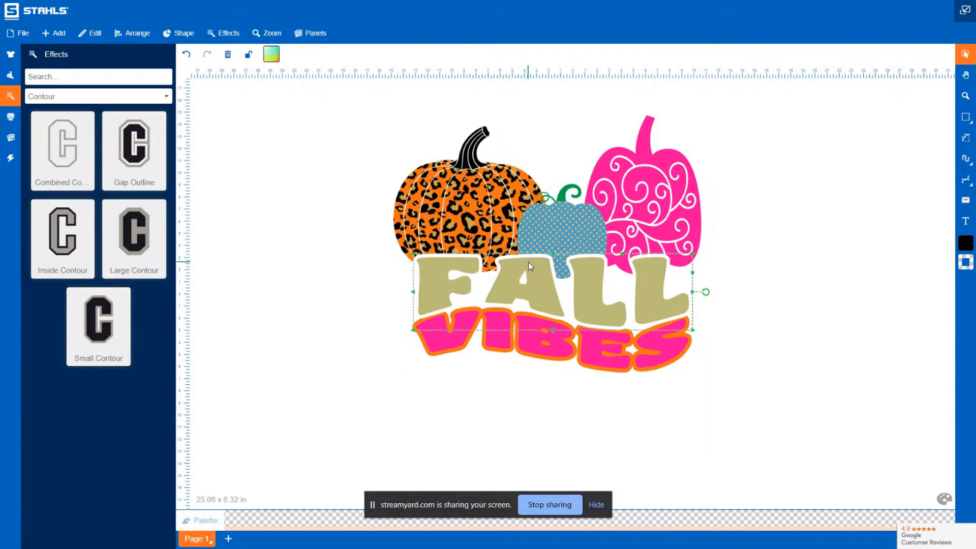
pyautogui.click(272, 54)
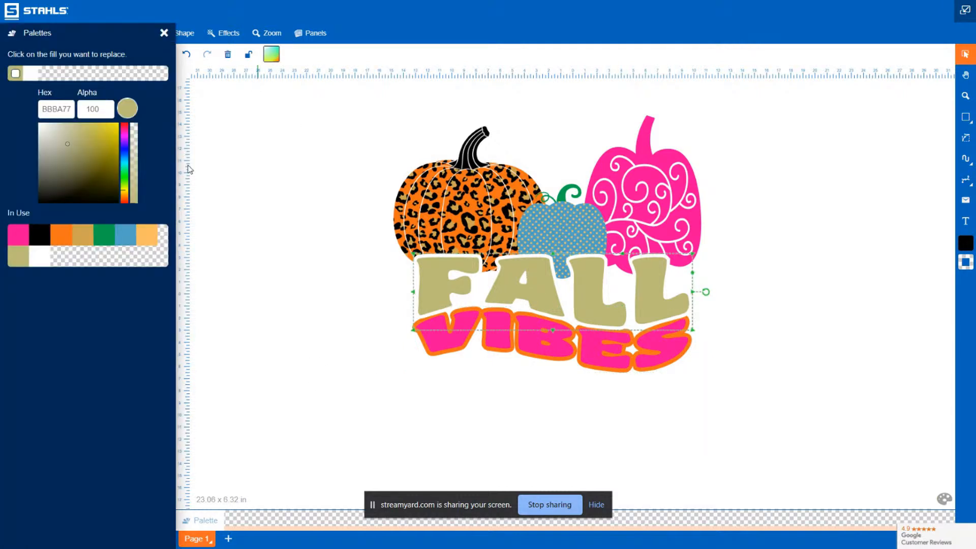
pyautogui.click(31, 73)
pyautogui.click(60, 236)
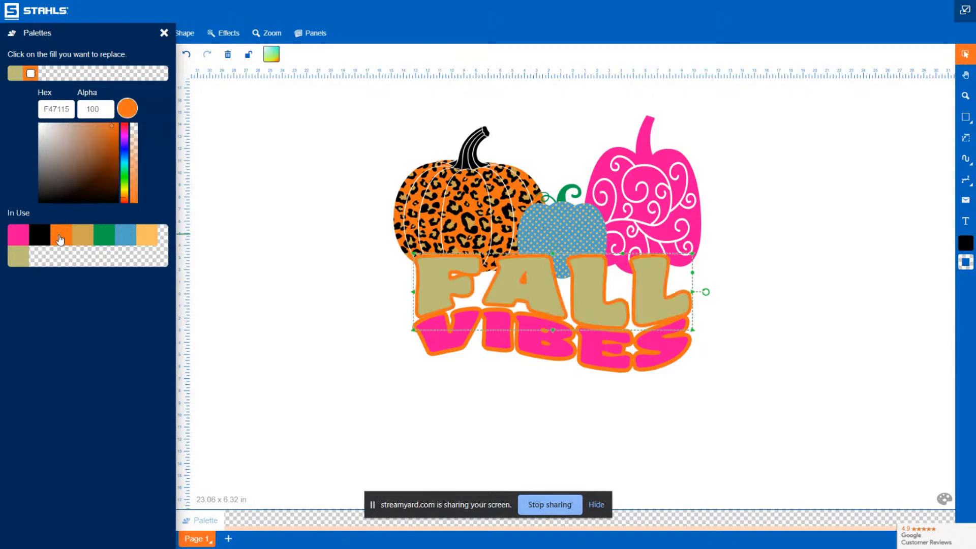
pyautogui.click(248, 420)
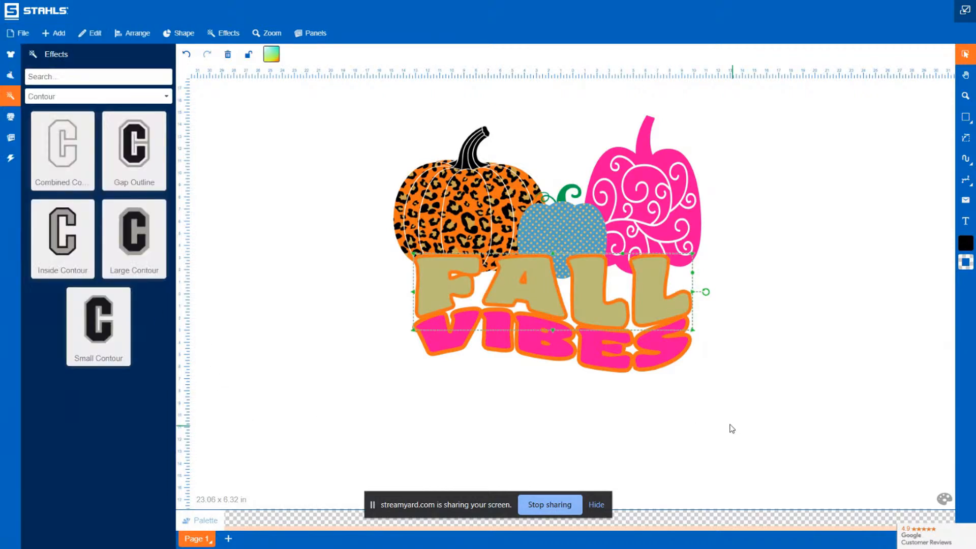
# Select the FALL and VIBES texts together and nudge them slightly into place
pyautogui.moveTo(768, 438); pyautogui.dragTo(337, 234)
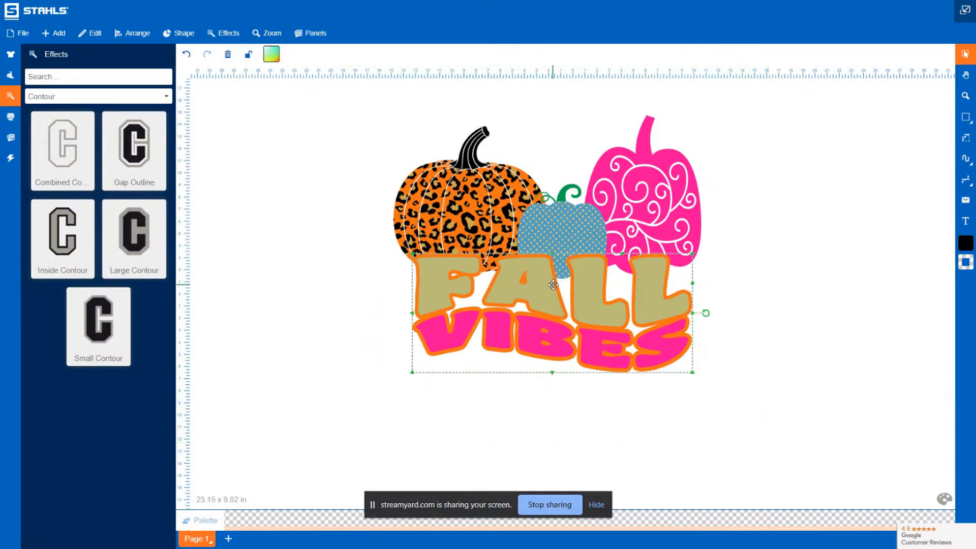
pyautogui.moveTo(553, 292); pyautogui.dragTo(552, 294)
pyautogui.click(819, 239)
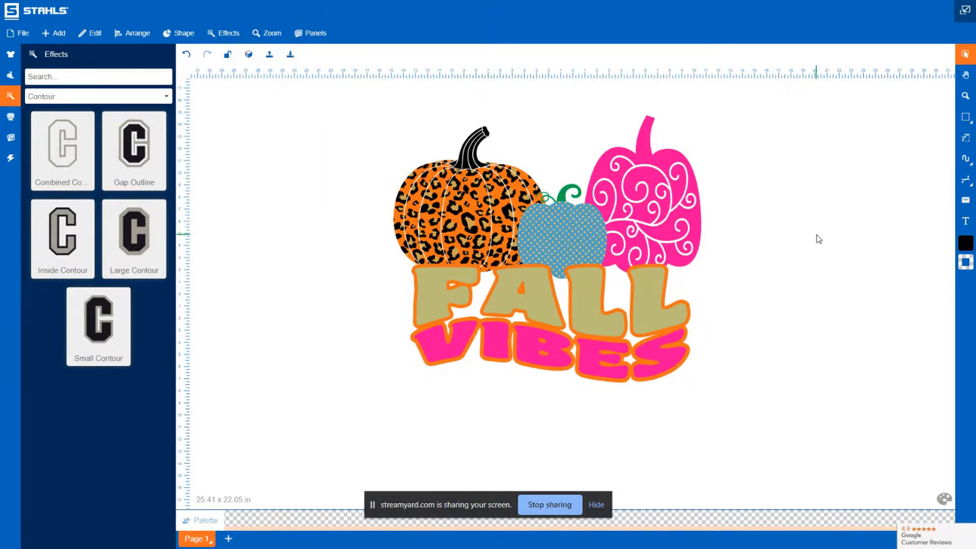
# Browse the sidebar panels and scroll through the 2022 new templates
pyautogui.click(11, 55)
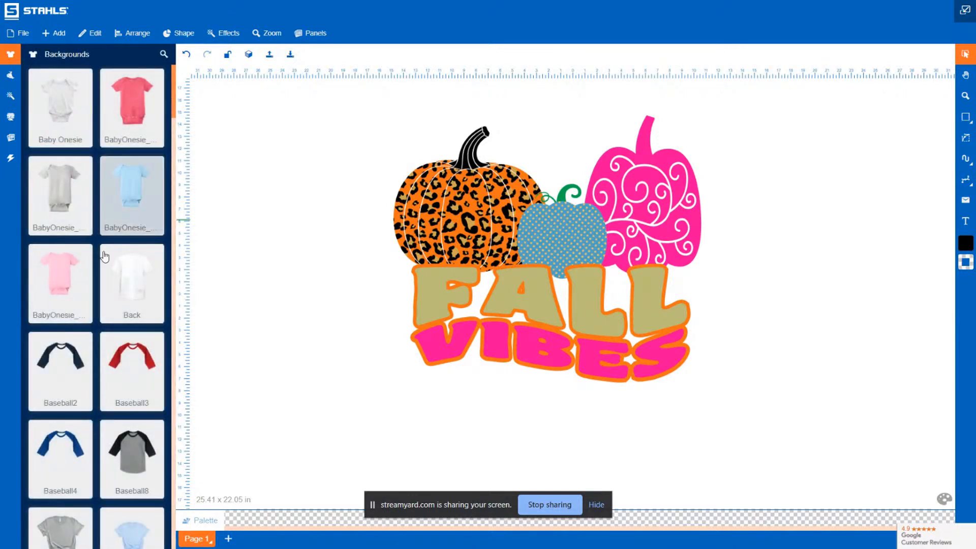
pyautogui.click(10, 96)
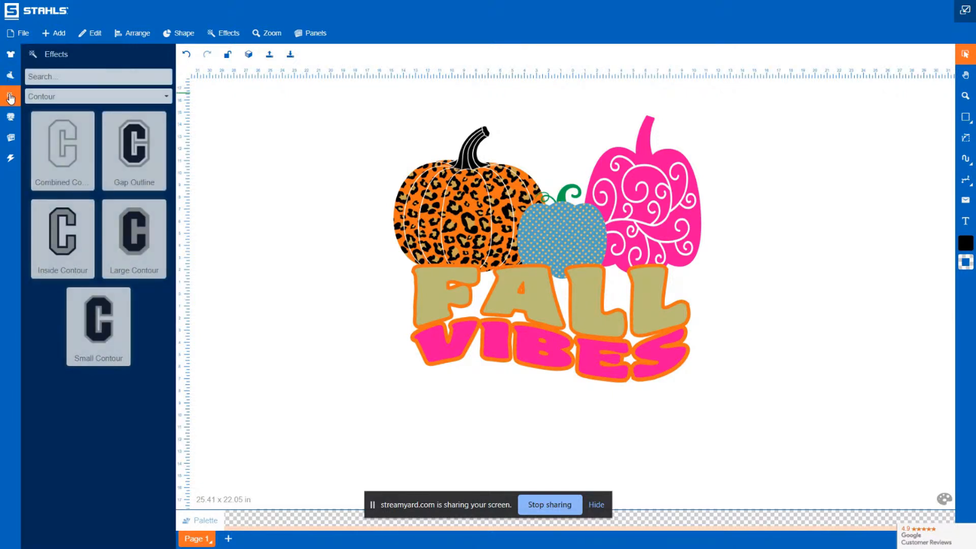
pyautogui.click(10, 81)
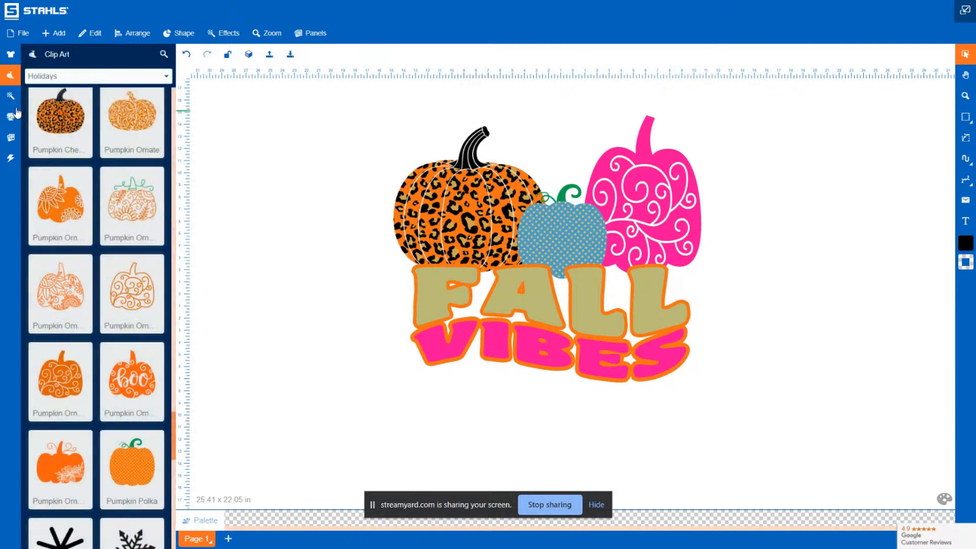
pyautogui.click(11, 120)
pyautogui.scroll(-15, 135, 293)
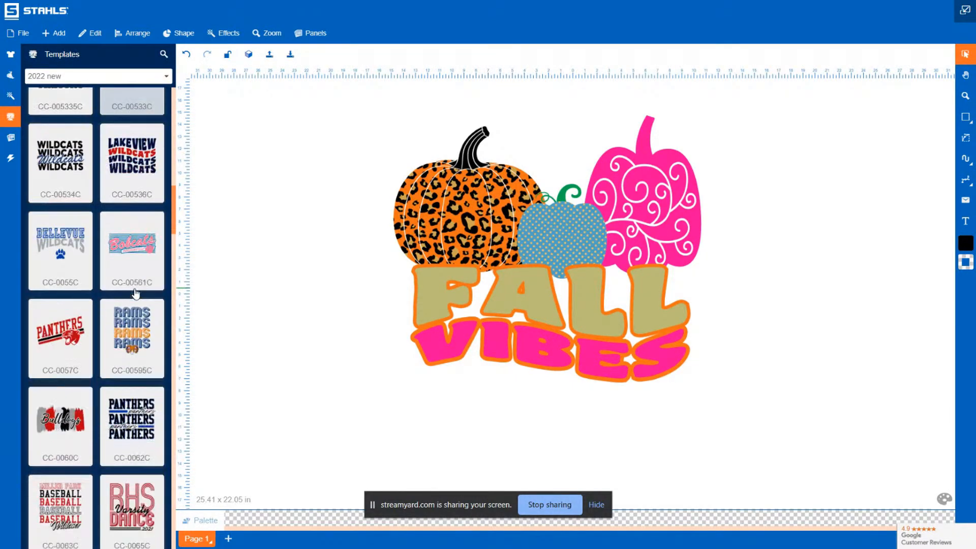
pyautogui.scroll(-7, 135, 293)
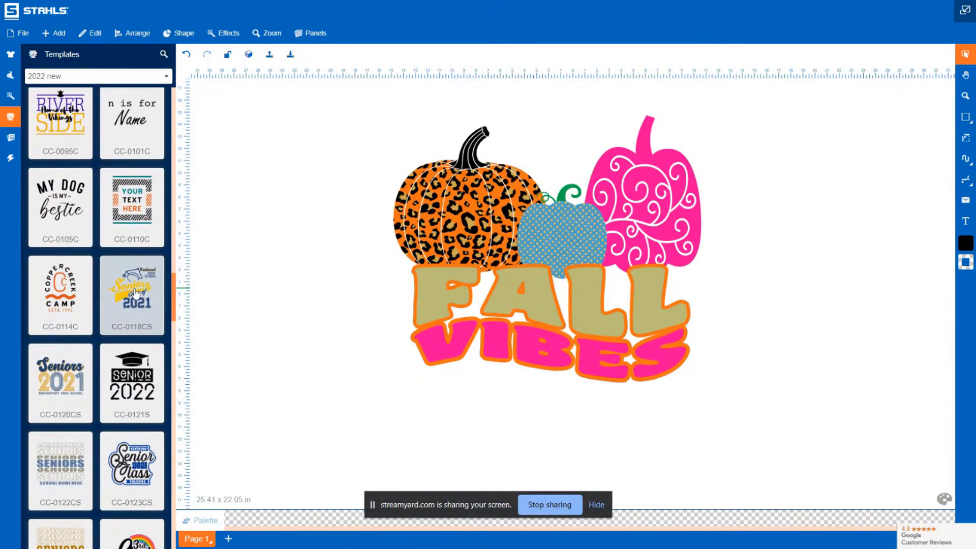
pyautogui.scroll(-7, 111, 406)
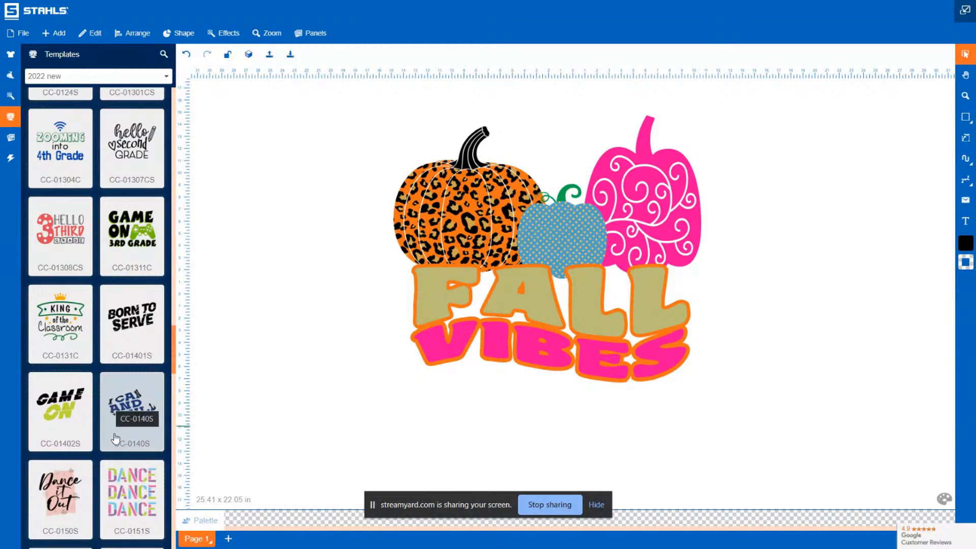
pyautogui.scroll(-4, 114, 437)
pyautogui.scroll(-2, 115, 438)
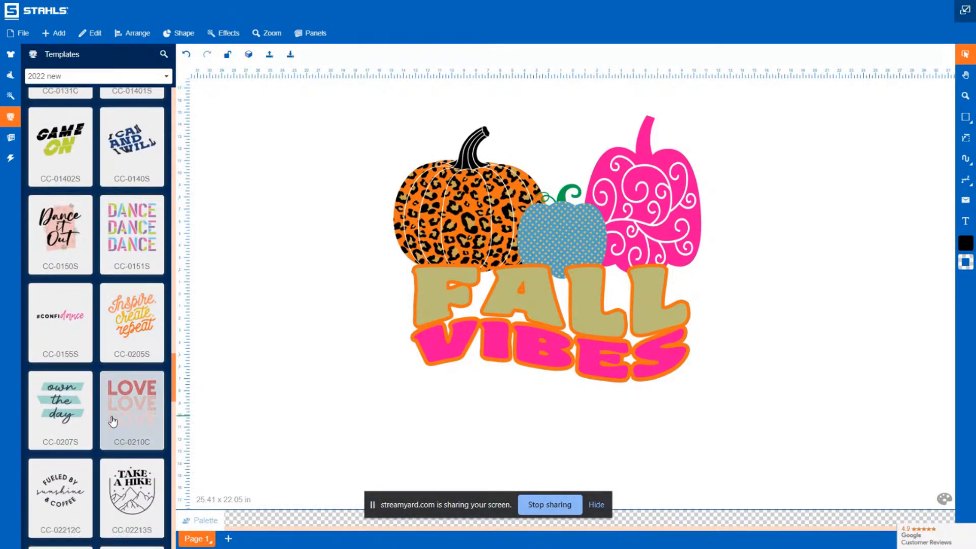
pyautogui.scroll(-5, 113, 420)
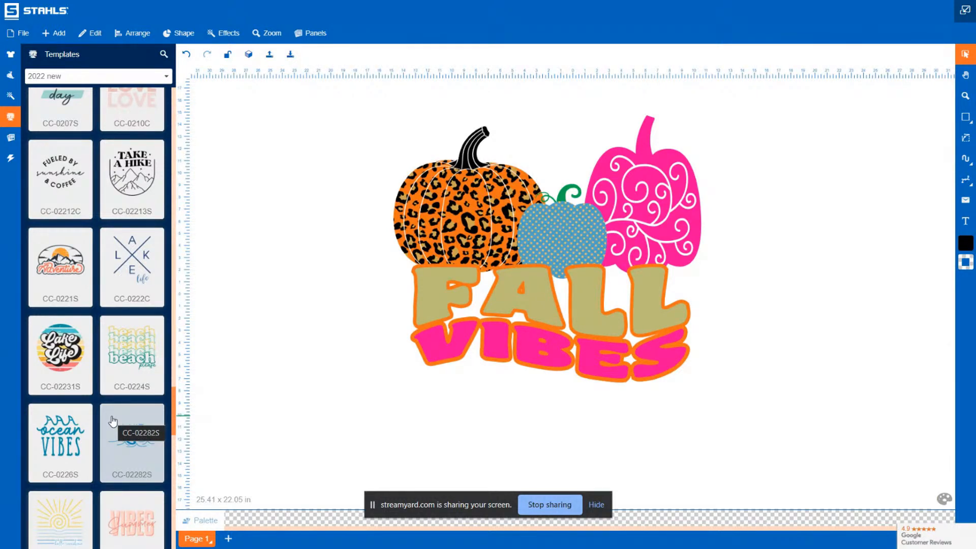
pyautogui.scroll(-6, 112, 421)
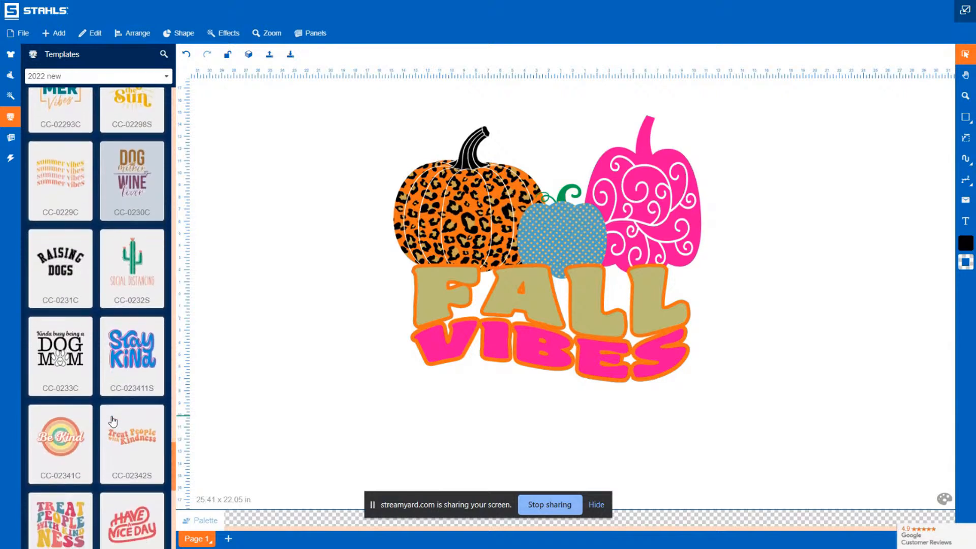
pyautogui.scroll(-3, 112, 421)
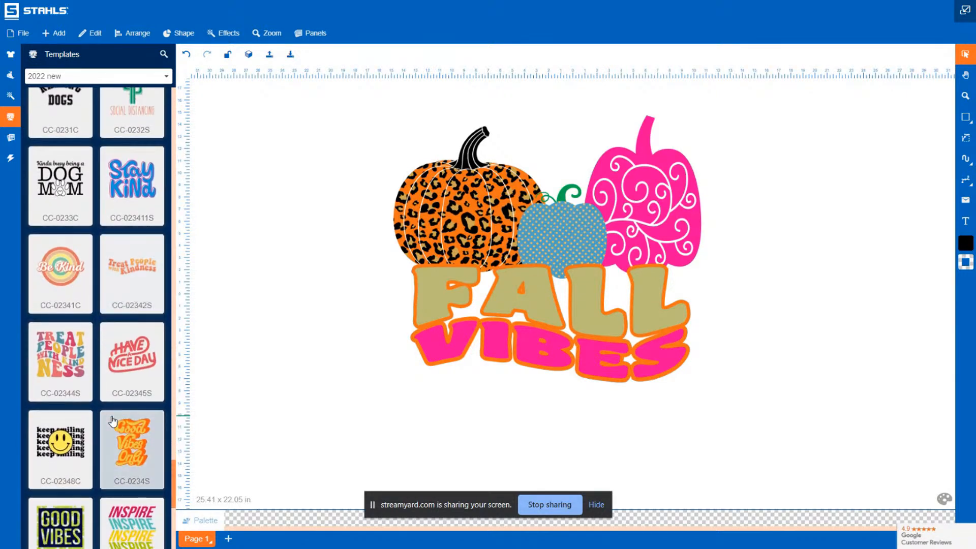
pyautogui.scroll(-3, 113, 421)
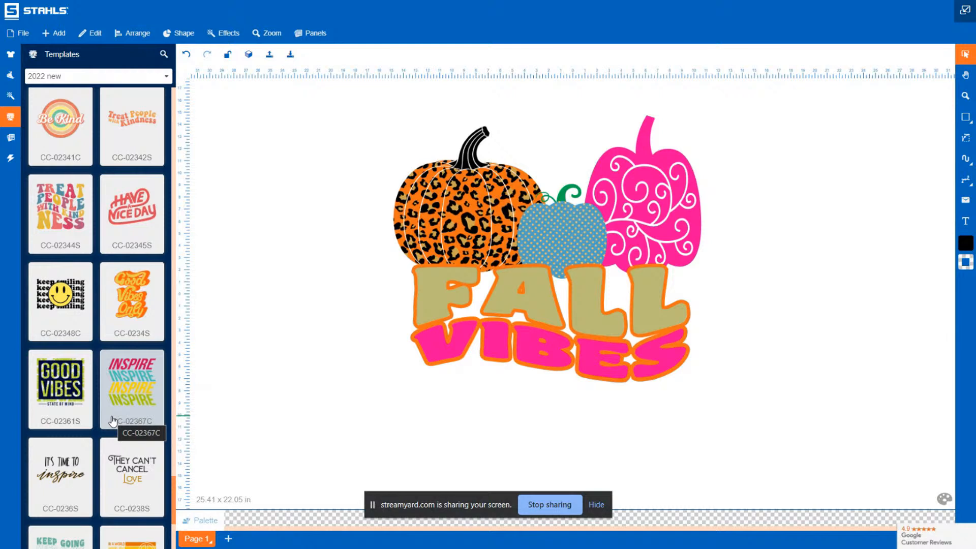
pyautogui.scroll(-2, 113, 421)
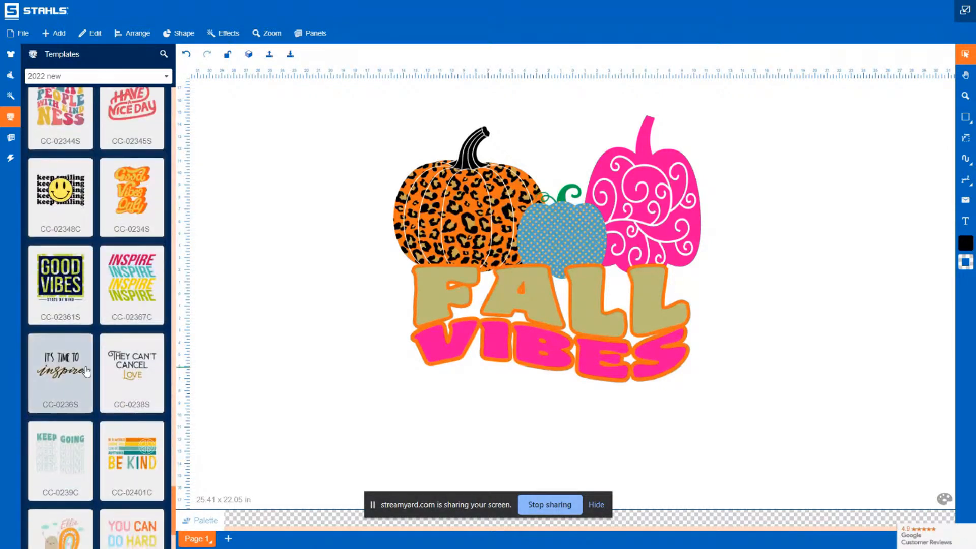
pyautogui.scroll(1, 131, 294)
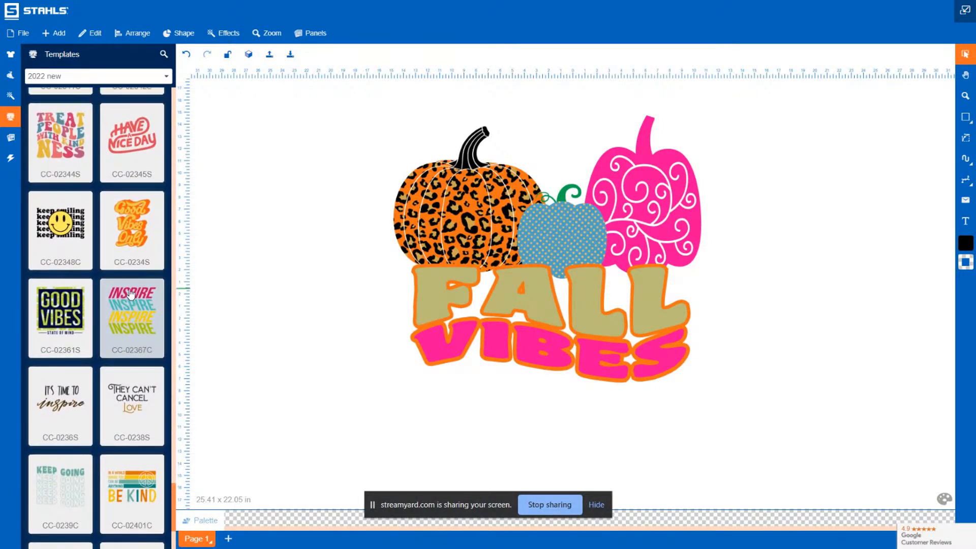
pyautogui.scroll(-3, 131, 294)
pyautogui.scroll(15, 131, 294)
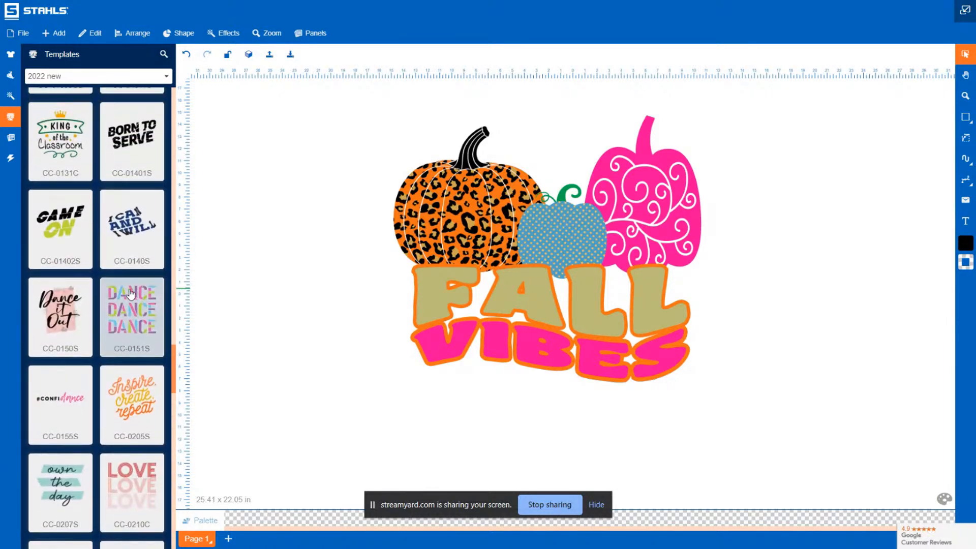
pyautogui.scroll(-8, 131, 290)
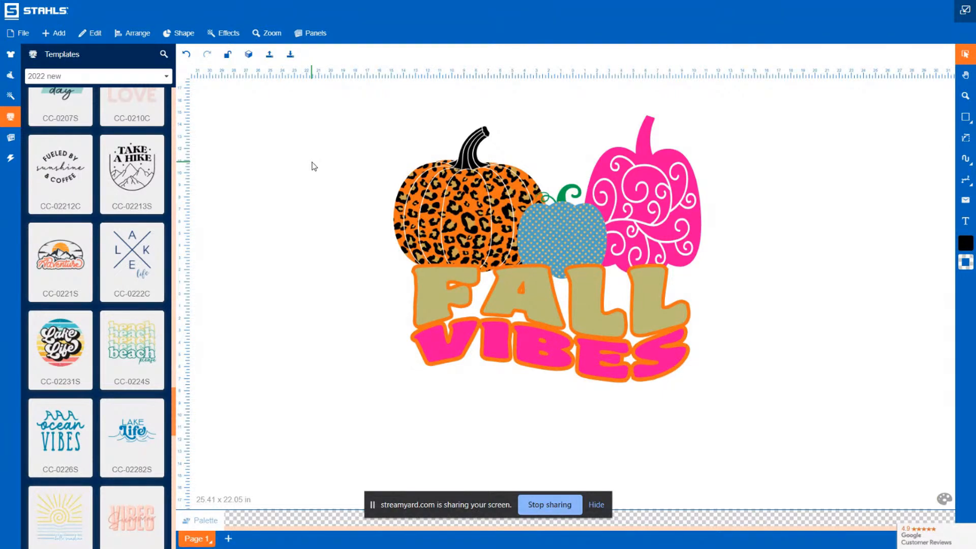
# Scale the whole pumpkin and text design down to about 15.2 x 13.2 in
pyautogui.moveTo(808, 418); pyautogui.dragTo(527, 213)
pyautogui.click(412, 181)
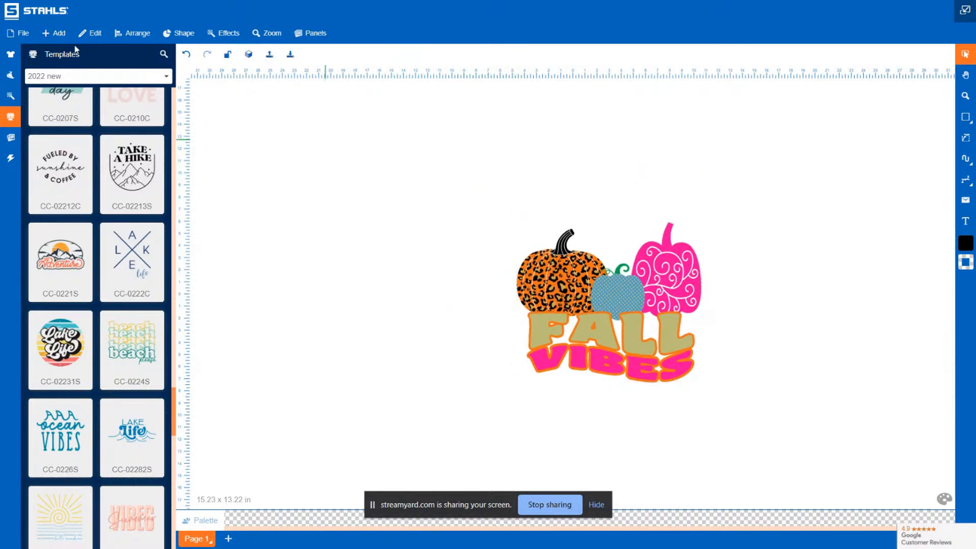
# Add the tan BC3001 TanH t-shirt from the backgrounds as a product mockup
pyautogui.click(10, 55)
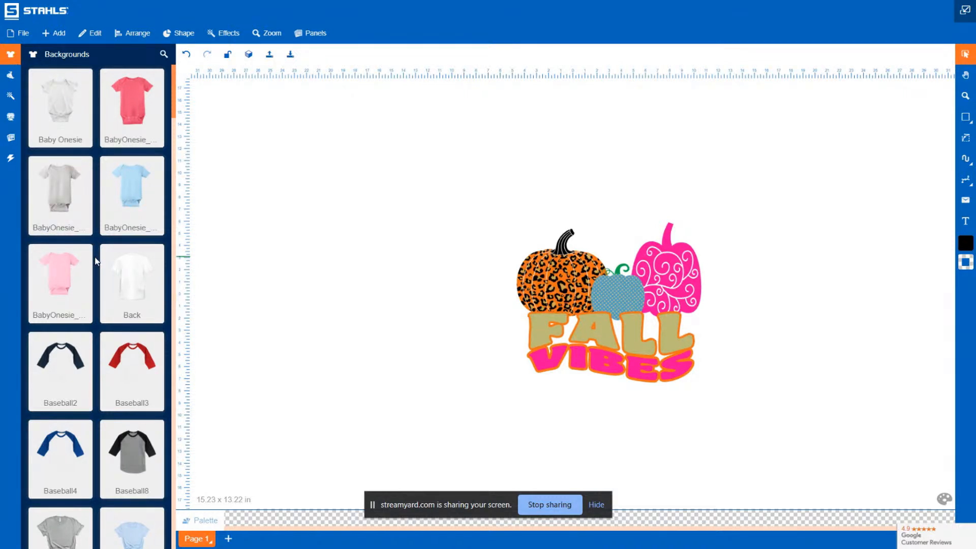
pyautogui.scroll(-6, 95, 261)
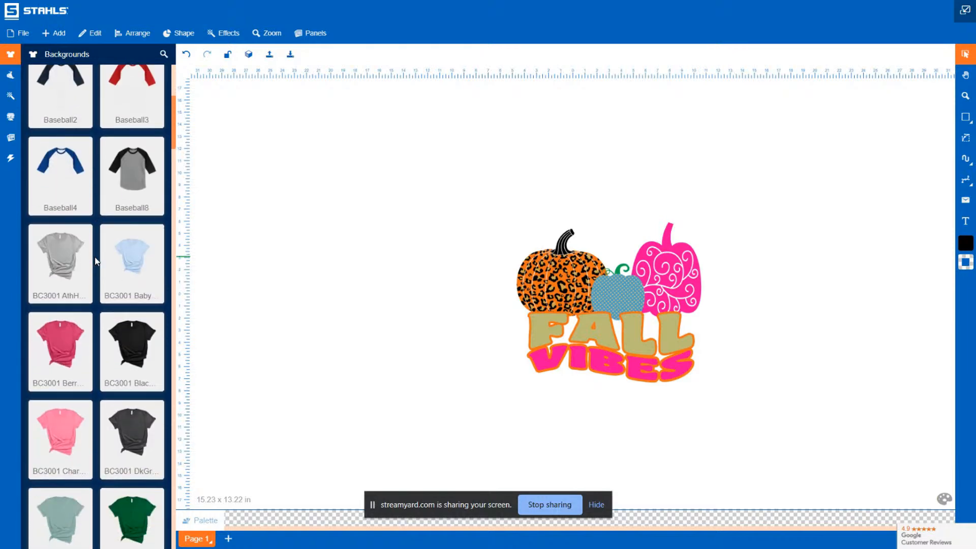
pyautogui.scroll(-8, 95, 259)
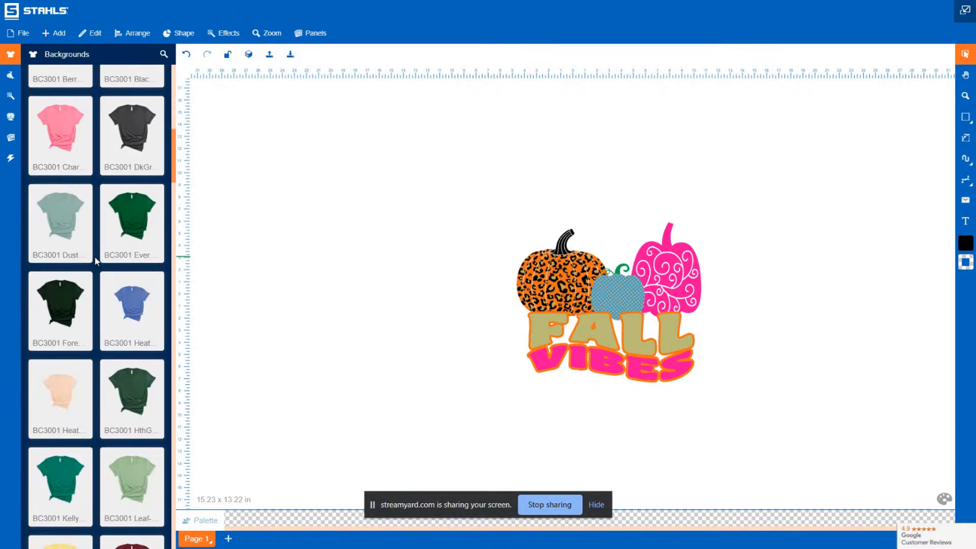
pyautogui.scroll(-5, 96, 261)
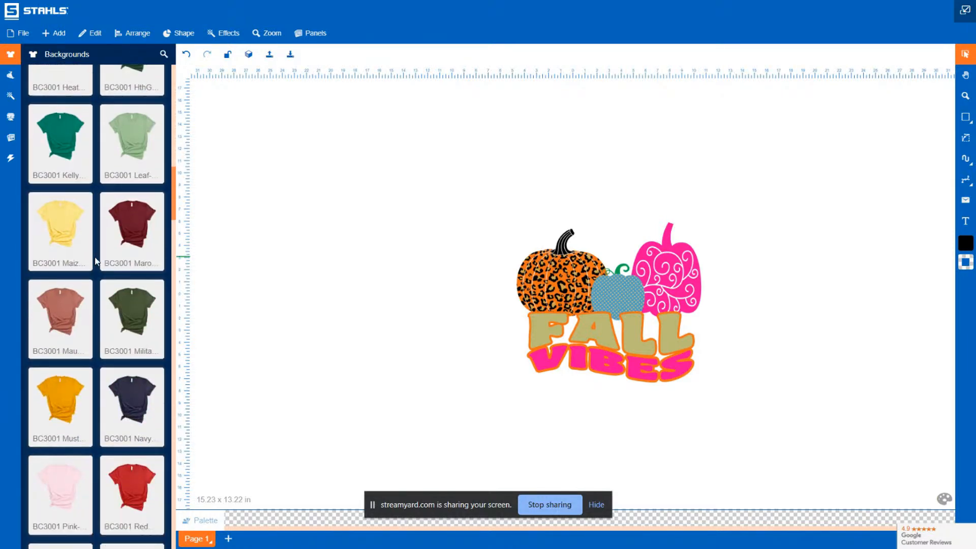
pyautogui.scroll(-2, 96, 261)
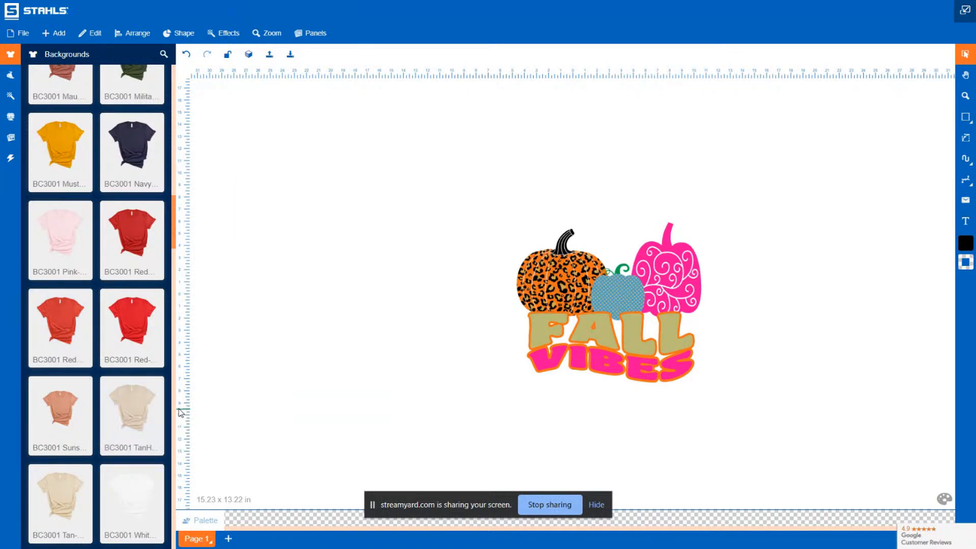
pyautogui.click(133, 415)
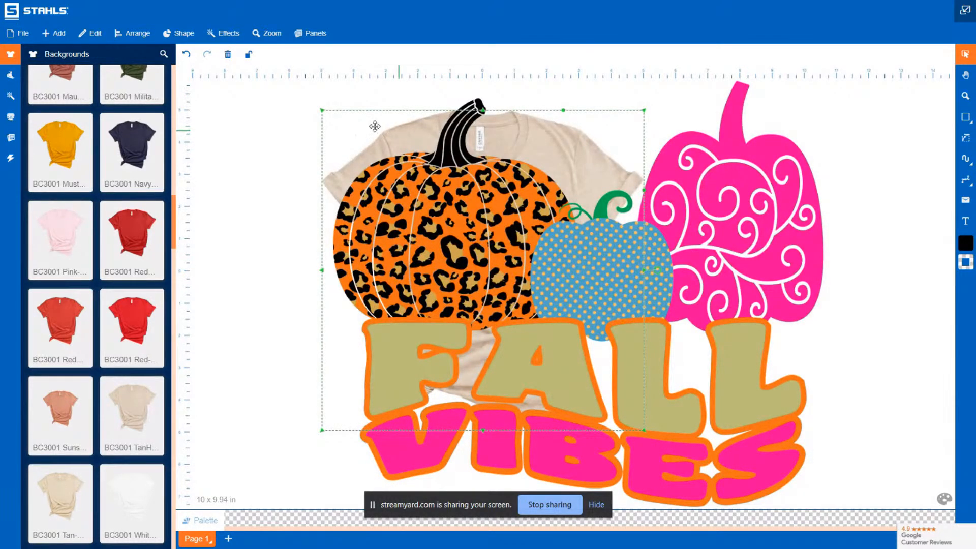
# Move the t-shirt left and shift the pumpkin text design off to its right
pyautogui.moveTo(401, 131); pyautogui.dragTo(273, 123)
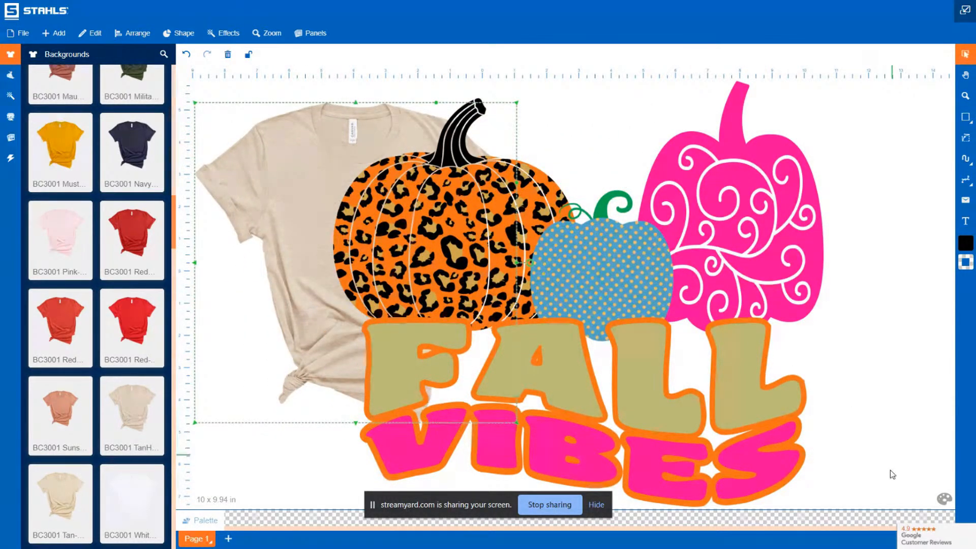
pyautogui.click(912, 386)
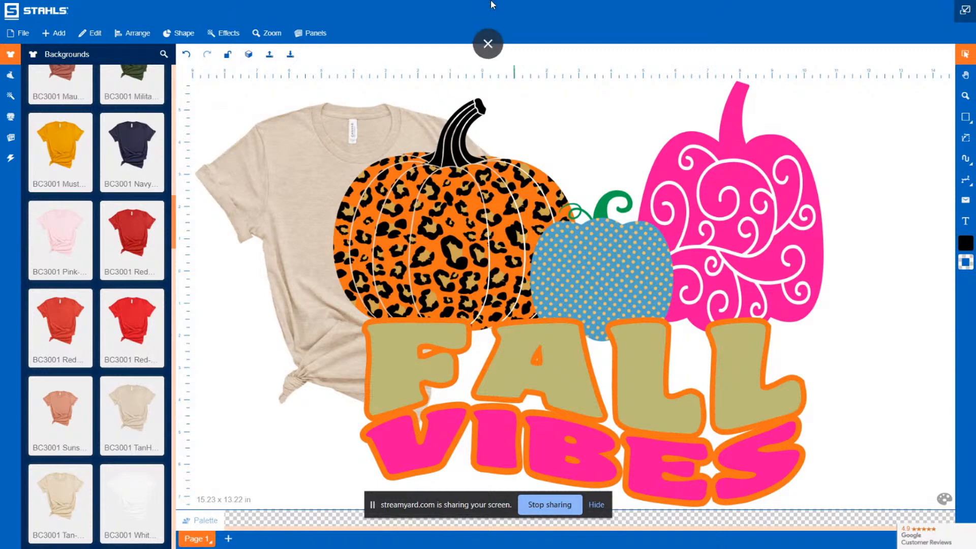
pyautogui.click(968, 103)
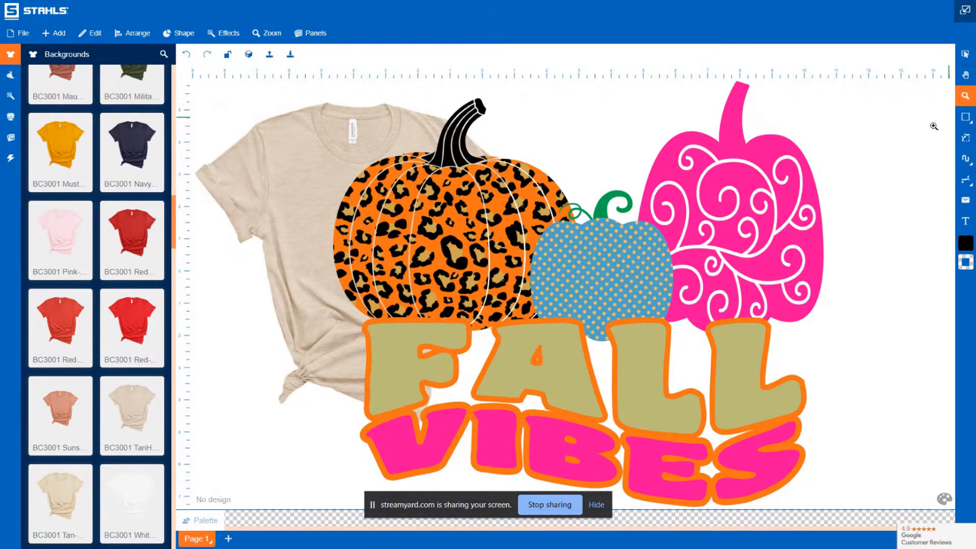
pyautogui.click(826, 128)
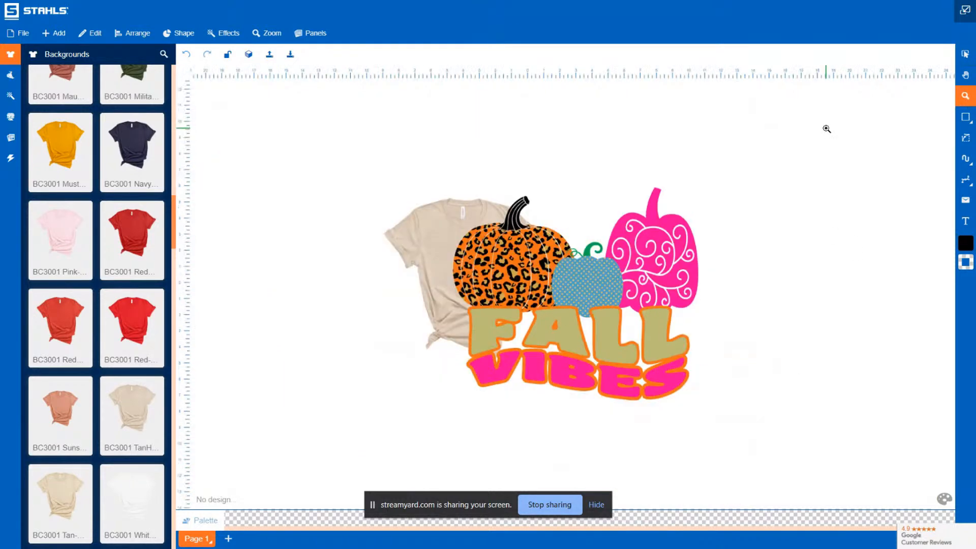
pyautogui.click(966, 58)
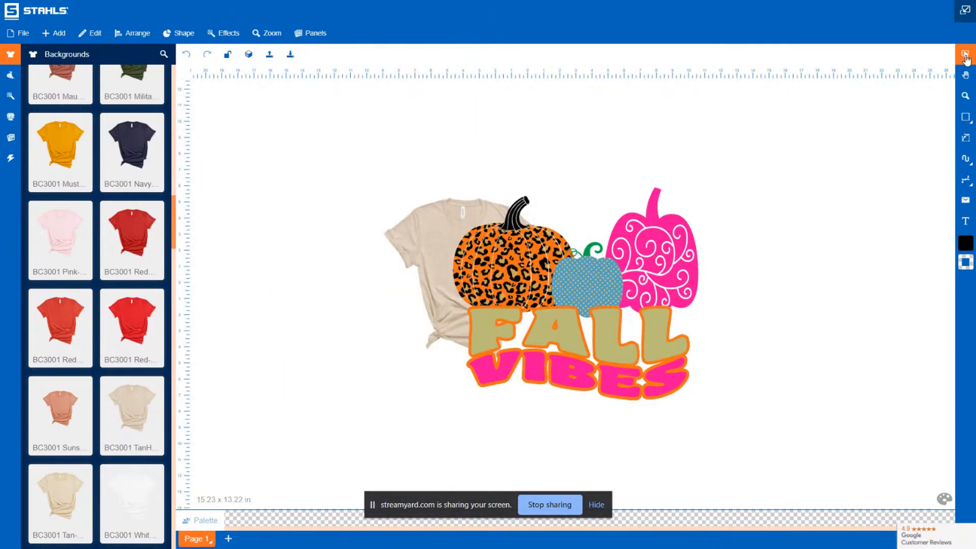
pyautogui.moveTo(776, 462); pyautogui.dragTo(414, 135)
pyautogui.moveTo(610, 250); pyautogui.dragTo(861, 260)
# Enlarge the t-shirt to about 22.8 x 22.7 in and reposition it on the canvas
pyautogui.click(540, 251)
pyautogui.moveTo(545, 359); pyautogui.dragTo(686, 498)
pyautogui.moveTo(383, 199); pyautogui.dragTo(293, 160)
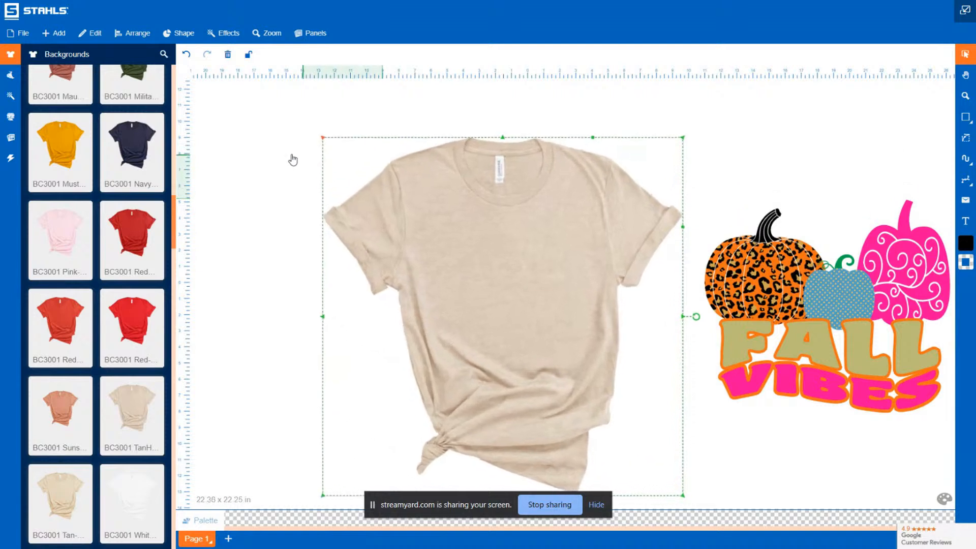
pyautogui.moveTo(505, 276); pyautogui.dragTo(490, 219)
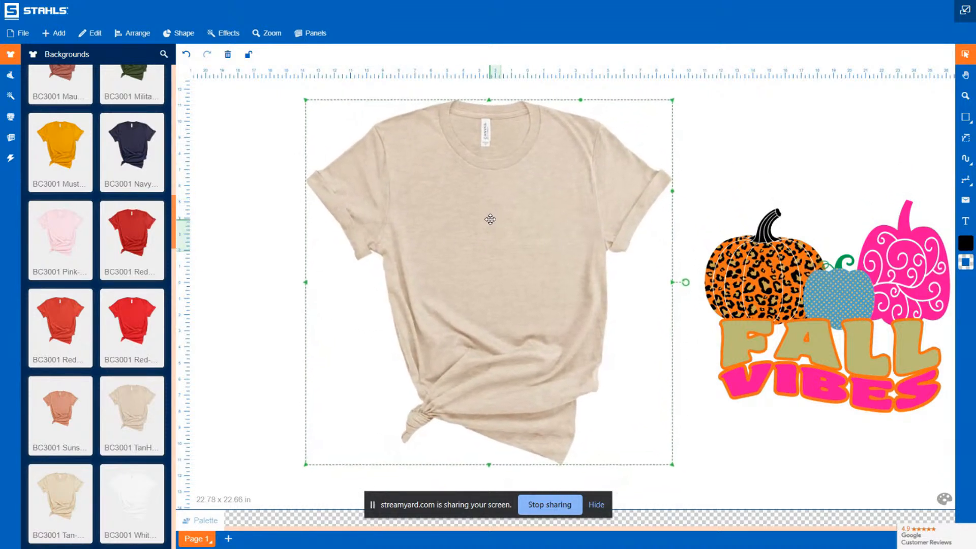
# Move the pumpkin and text design onto the t-shirt's chest and scale it to about 8.8 x 7.7 in
pyautogui.click(261, 171)
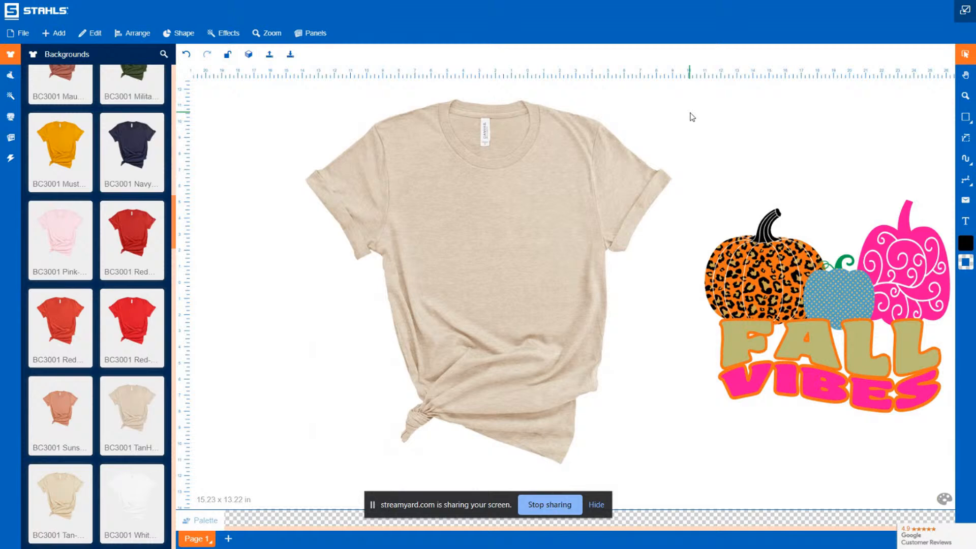
pyautogui.click(837, 265)
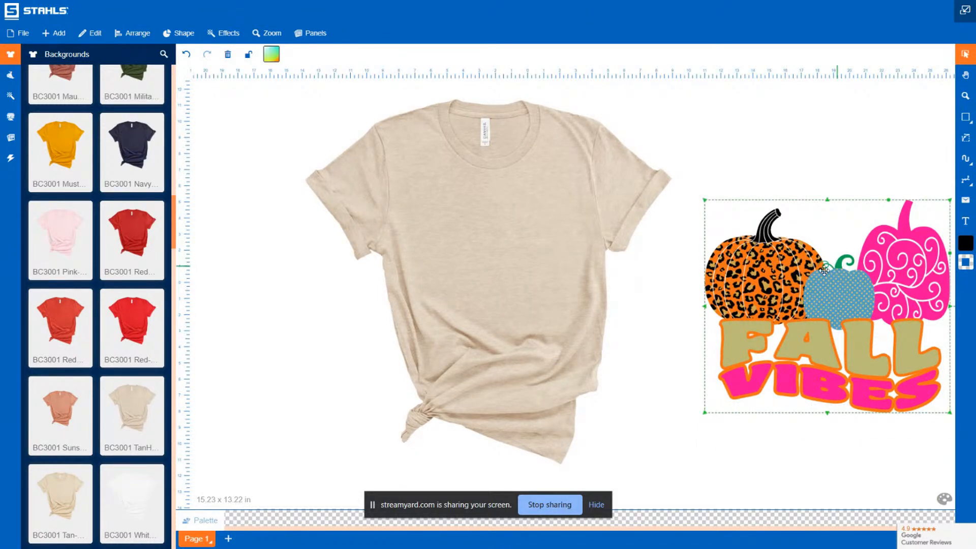
pyautogui.moveTo(825, 270); pyautogui.dragTo(484, 234)
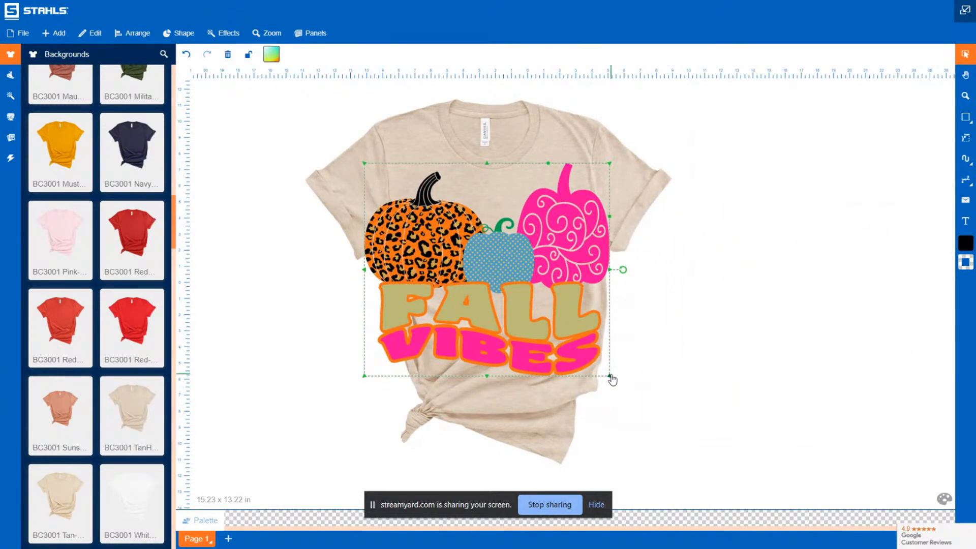
pyautogui.moveTo(612, 379); pyautogui.dragTo(499, 303)
pyautogui.moveTo(424, 233); pyautogui.dragTo(477, 248)
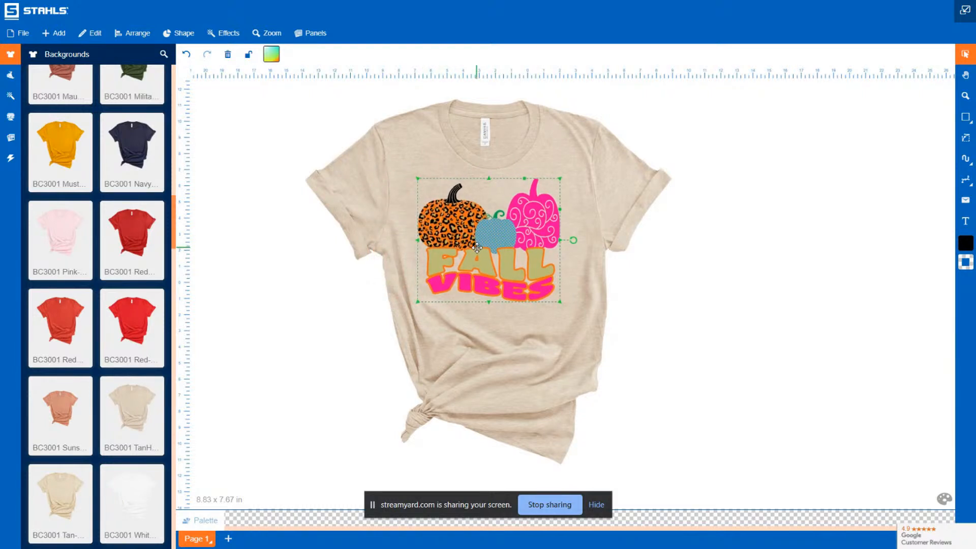
pyautogui.click(836, 307)
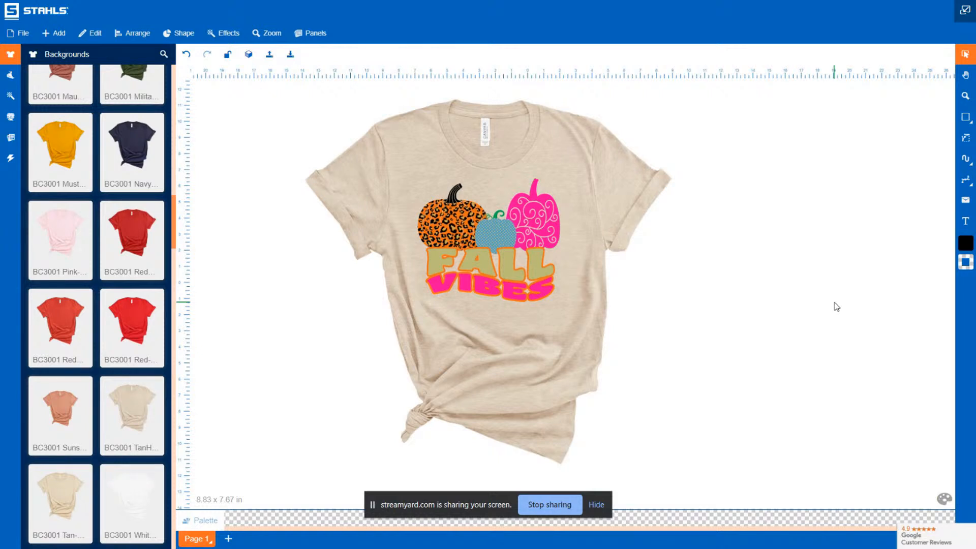
# Recolor the t-shirt to lilac with HSL Shift, setting the hue to about 273 and raising the saturation
pyautogui.click(595, 171)
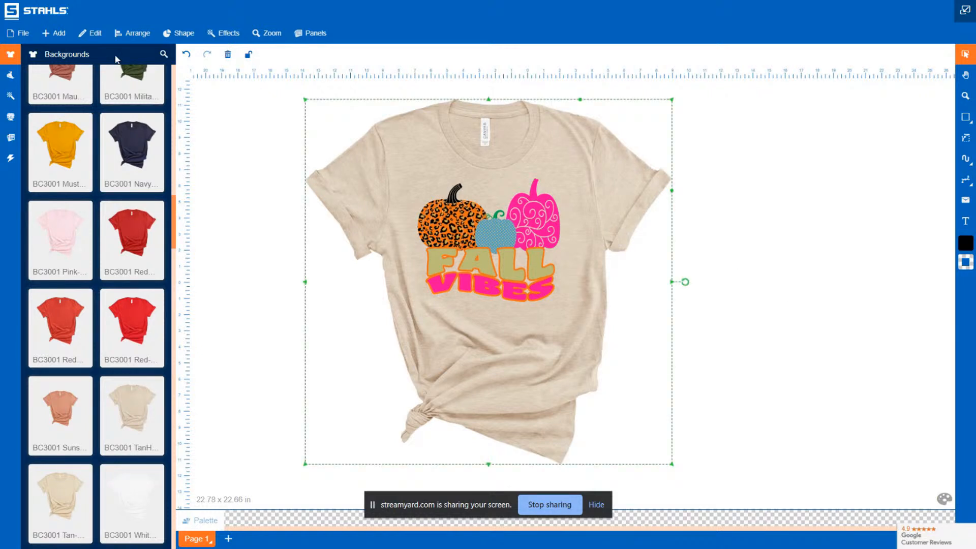
pyautogui.click(96, 34)
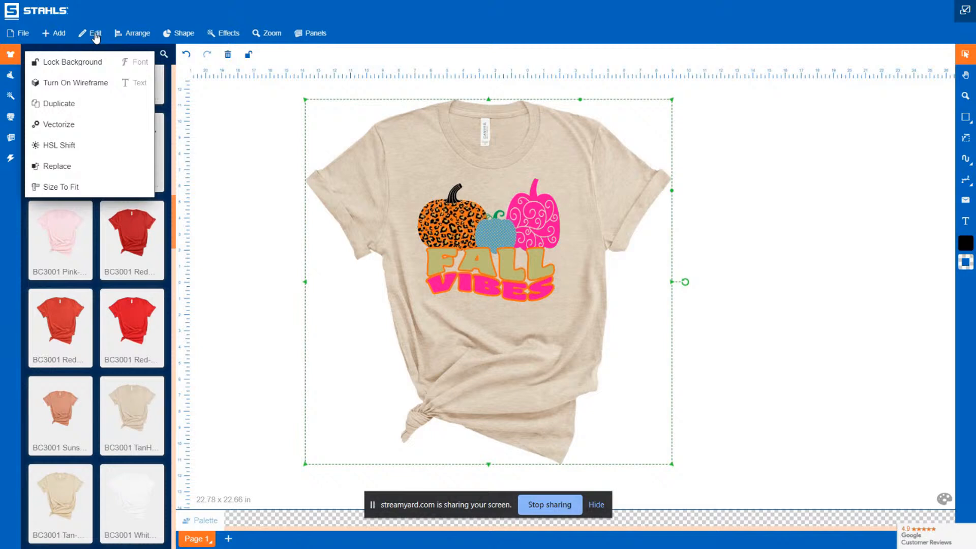
pyautogui.click(65, 151)
pyautogui.moveTo(7, 68); pyautogui.dragTo(86, 76)
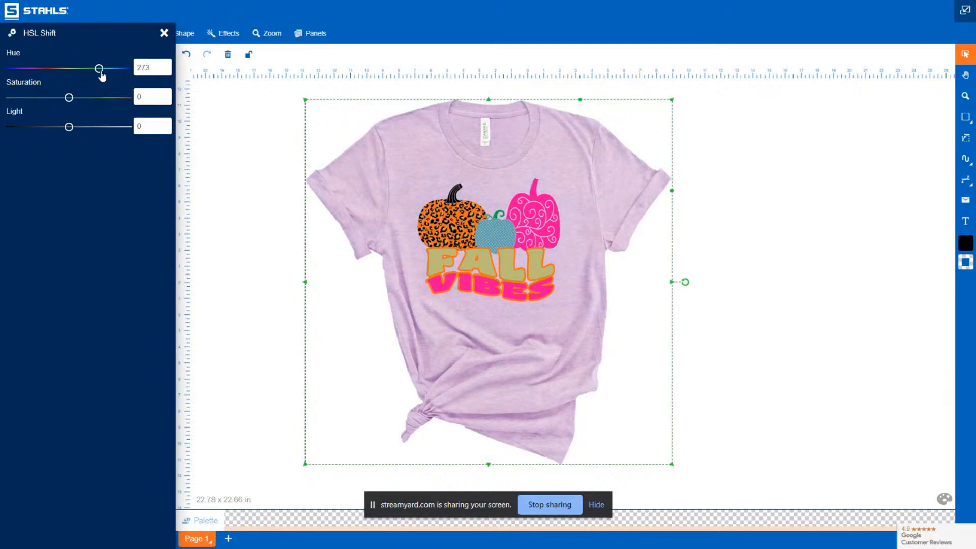
pyautogui.moveTo(106, 77); pyautogui.dragTo(101, 77)
pyautogui.moveTo(69, 98); pyautogui.dragTo(85, 106)
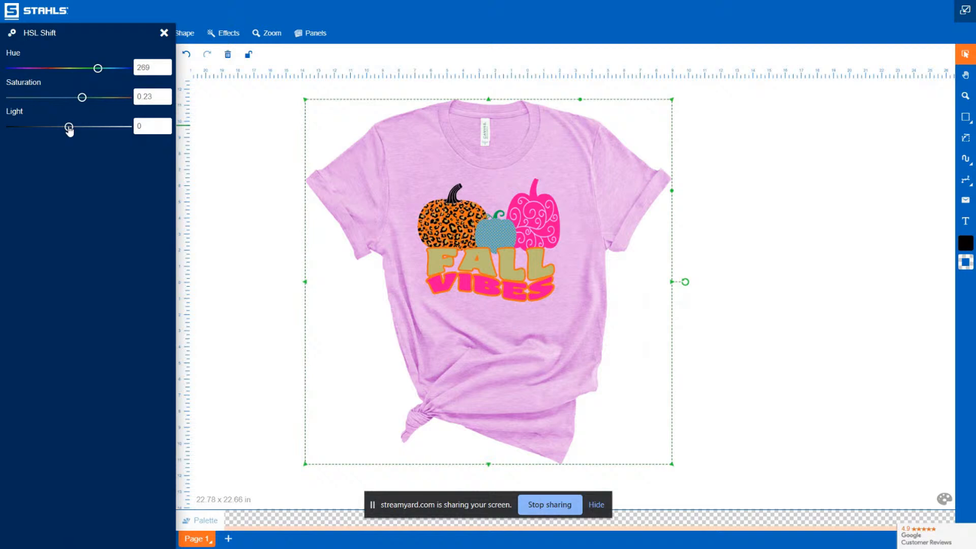
pyautogui.moveTo(69, 130)
pyautogui.mouseDown()
pyautogui.moveTo(61, 130)
pyautogui.moveTo(70, 130)
pyautogui.mouseUp()
pyautogui.click(820, 271)
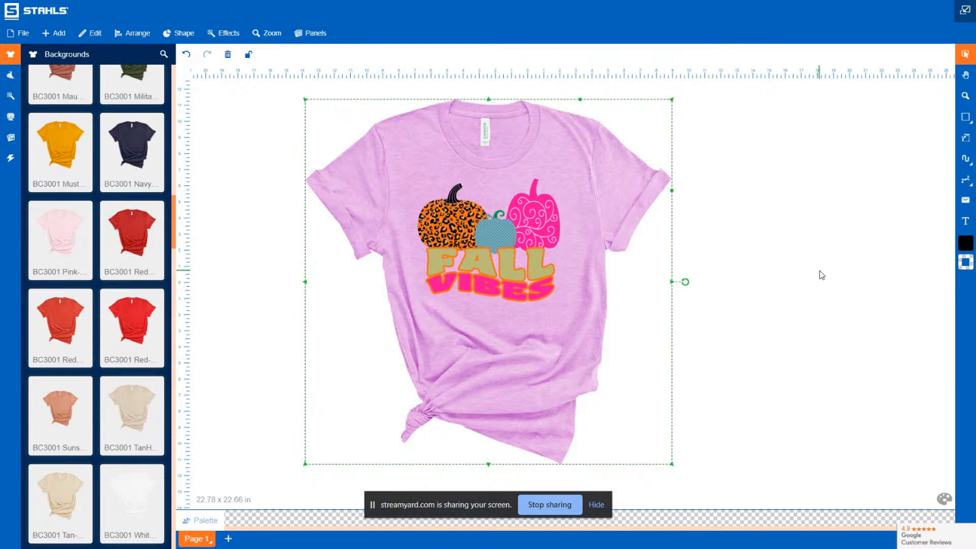
# Add the Wood-Light background and send it to the back behind the t-shirt
pyautogui.click(867, 181)
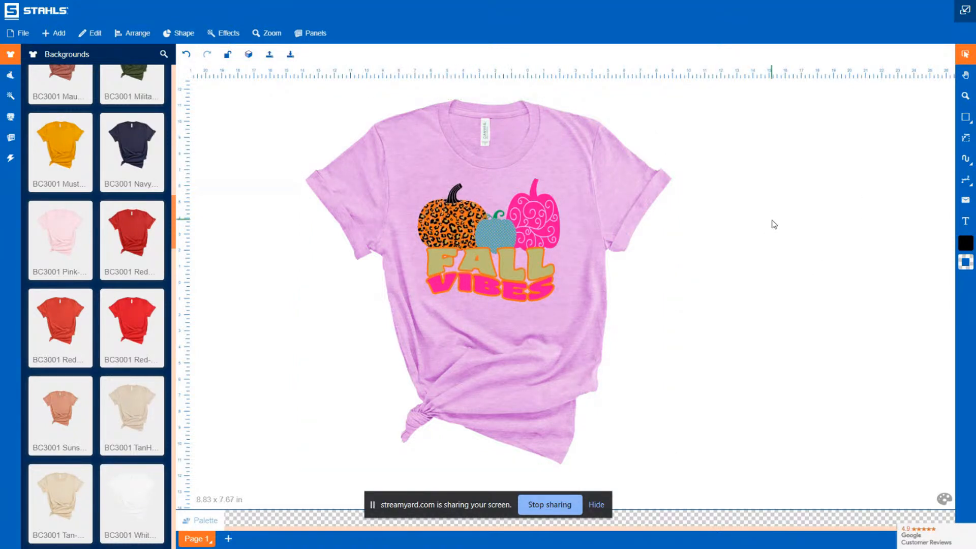
pyautogui.scroll(-8, 63, 367)
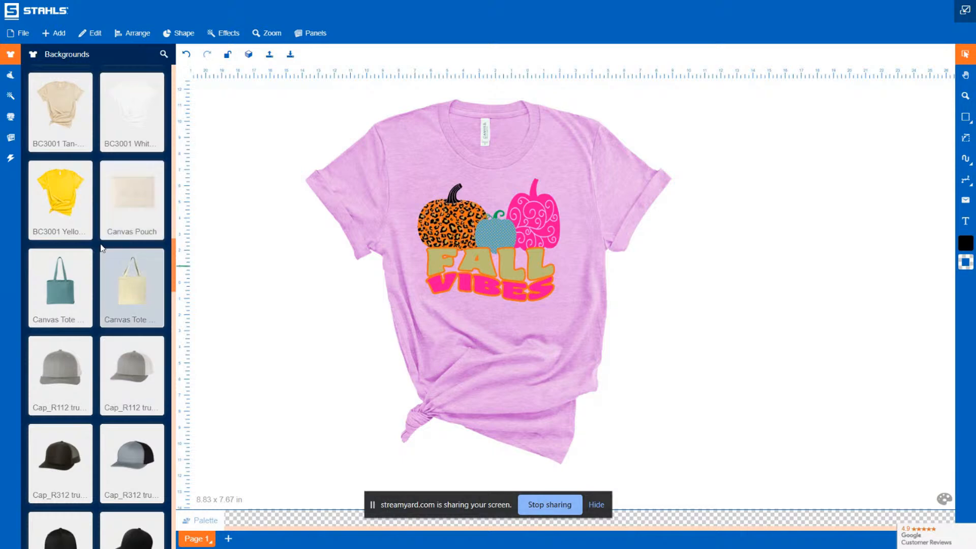
pyautogui.scroll(6, 101, 248)
pyautogui.scroll(-20, 102, 248)
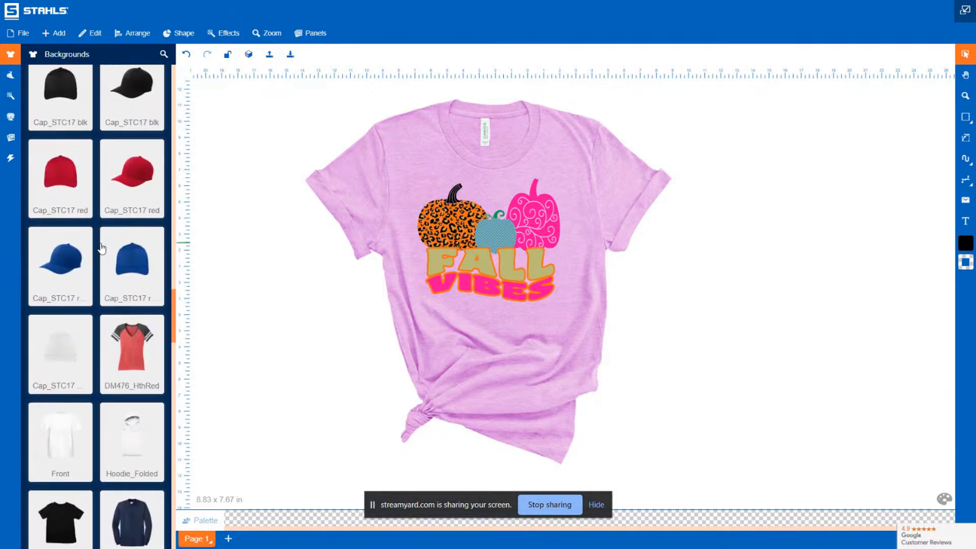
pyautogui.scroll(-13, 102, 248)
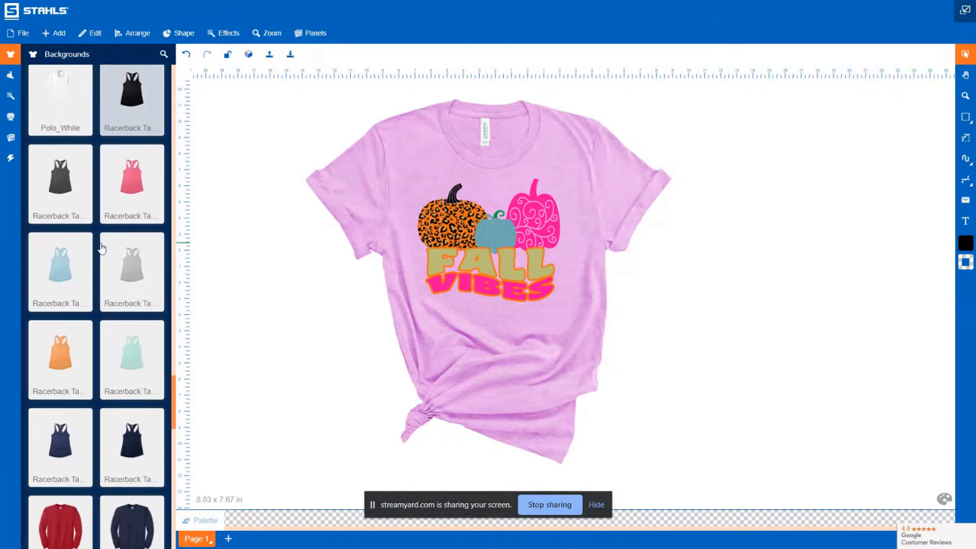
pyautogui.scroll(-3, 102, 248)
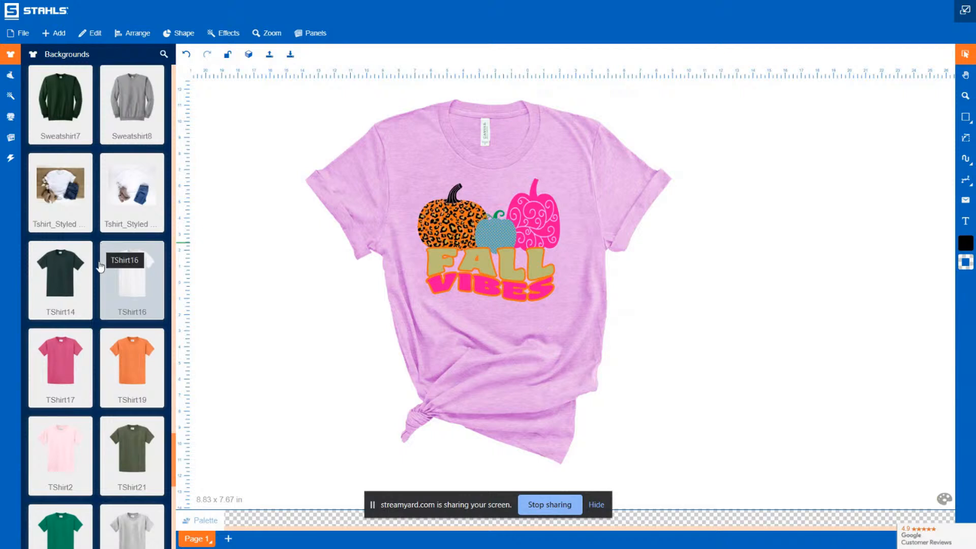
pyautogui.scroll(1, 93, 347)
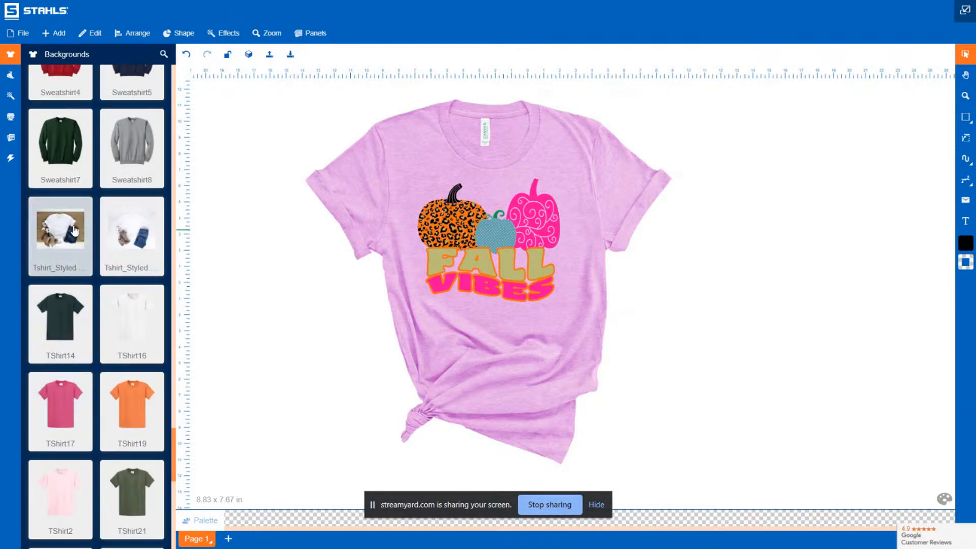
pyautogui.scroll(-10, 105, 322)
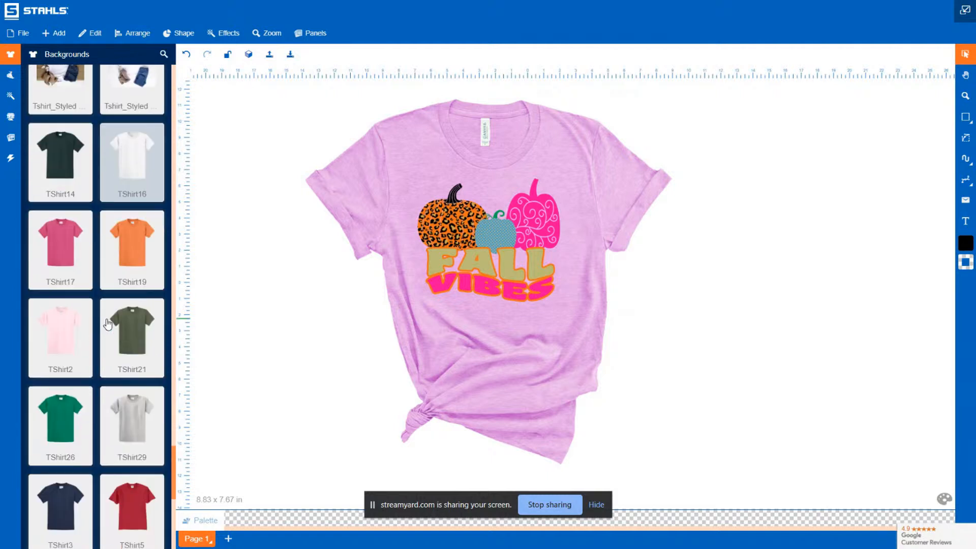
pyautogui.scroll(-4, 107, 324)
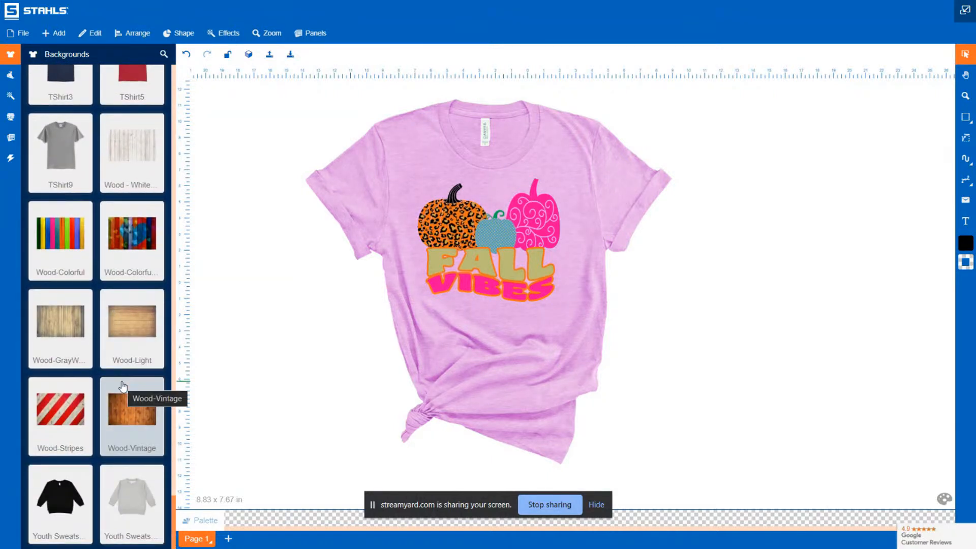
pyautogui.click(131, 331)
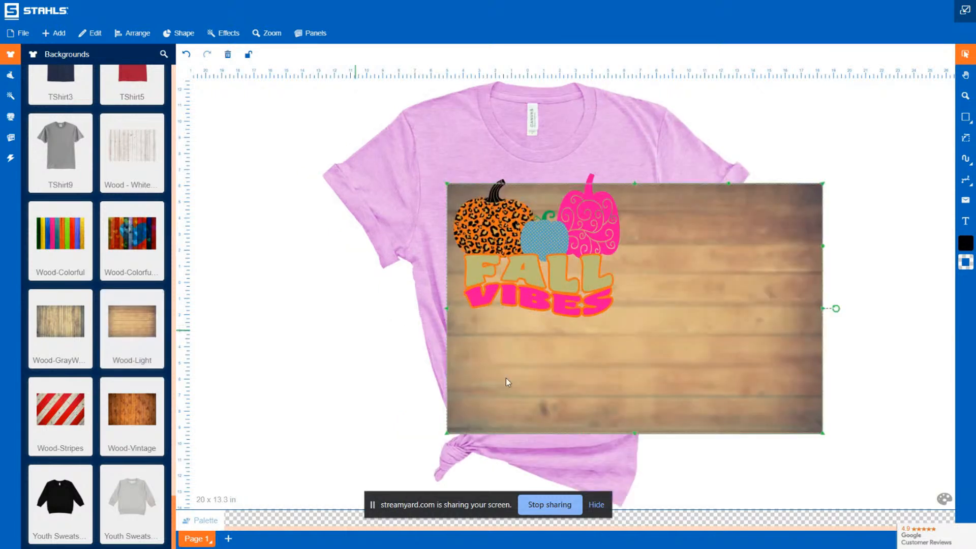
pyautogui.rightClick(755, 367)
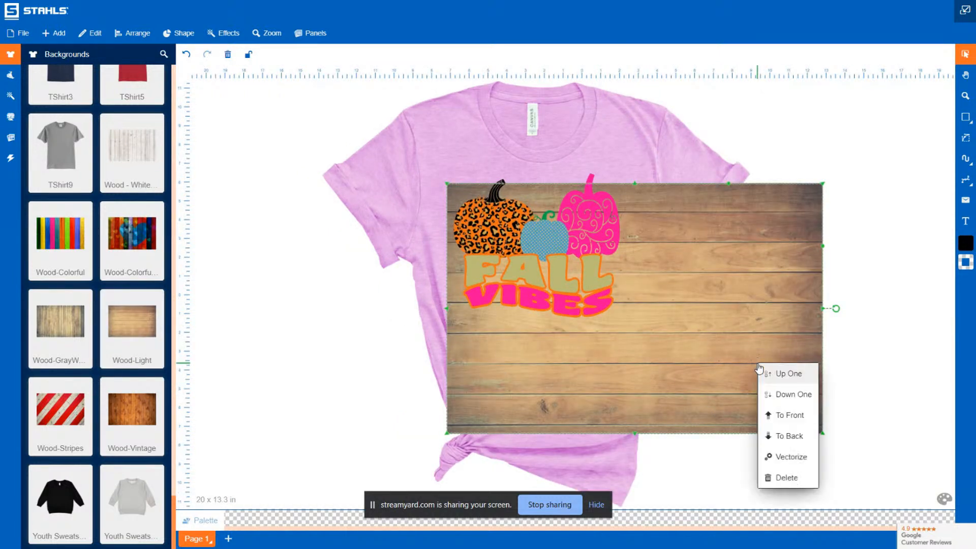
pyautogui.click(811, 435)
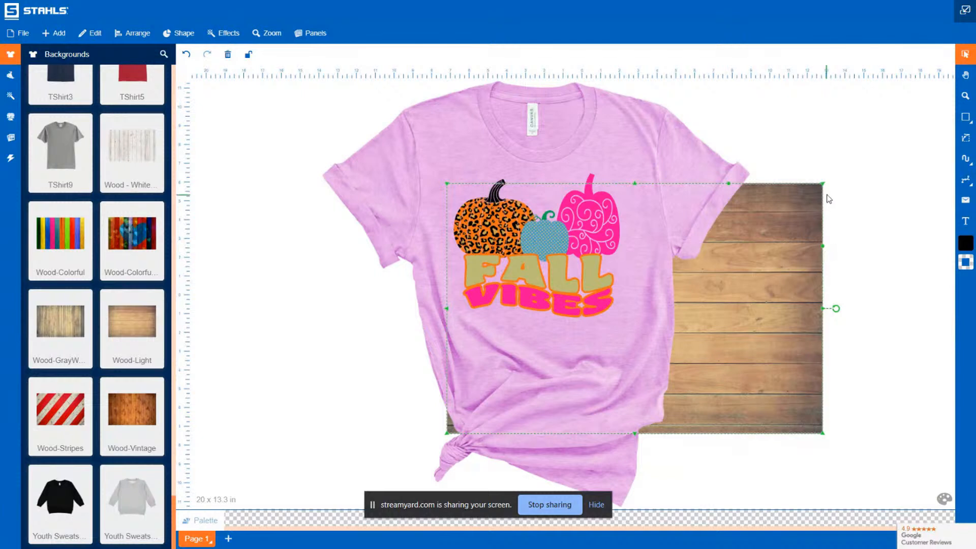
# Enlarge the wood background to about 35.4 x 23.5 in and position it to fill the canvas behind the shirt
pyautogui.moveTo(822, 186); pyautogui.dragTo(958, 102)
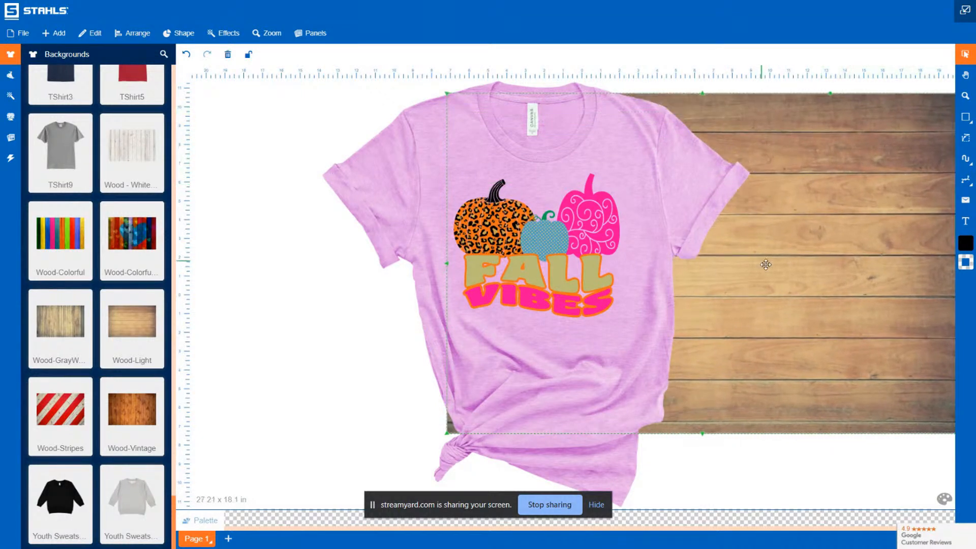
pyautogui.moveTo(801, 283); pyautogui.dragTo(642, 269)
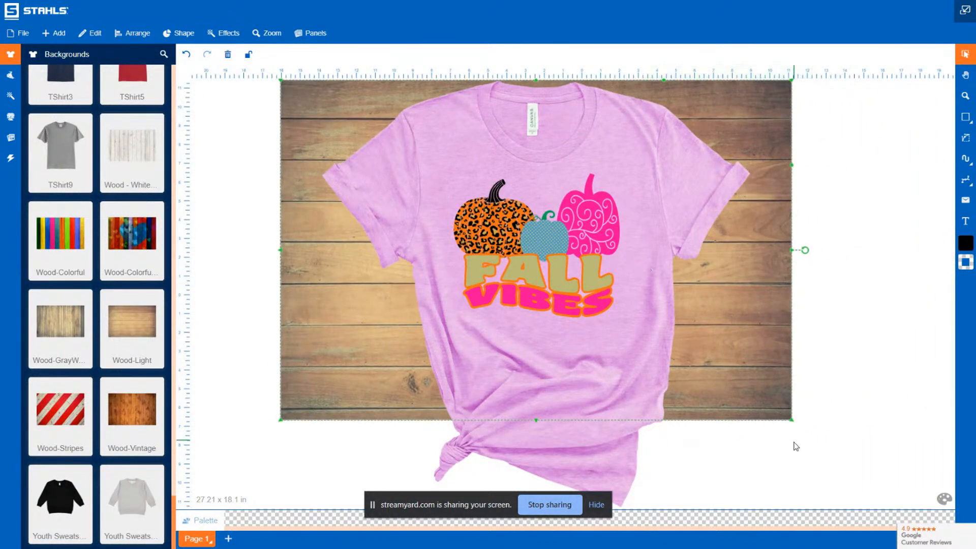
pyautogui.moveTo(792, 421); pyautogui.dragTo(931, 509)
pyautogui.moveTo(869, 386); pyautogui.dragTo(782, 374)
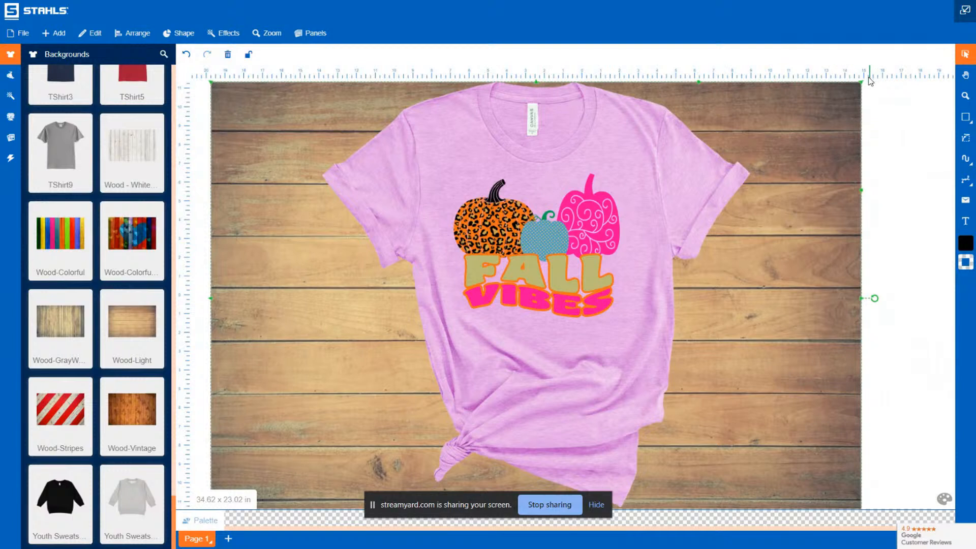
pyautogui.moveTo(868, 81); pyautogui.dragTo(885, 82)
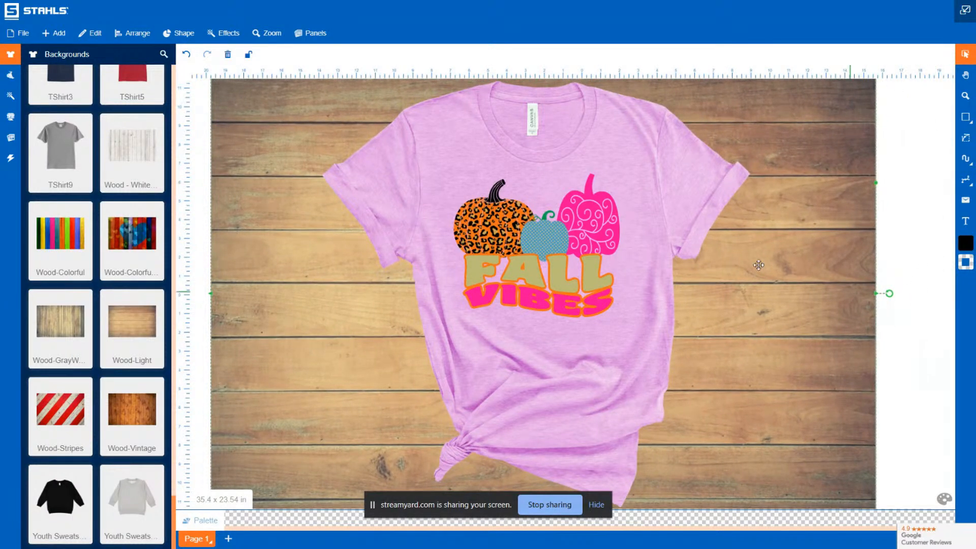
pyautogui.moveTo(788, 252); pyautogui.dragTo(785, 252)
pyautogui.click(917, 203)
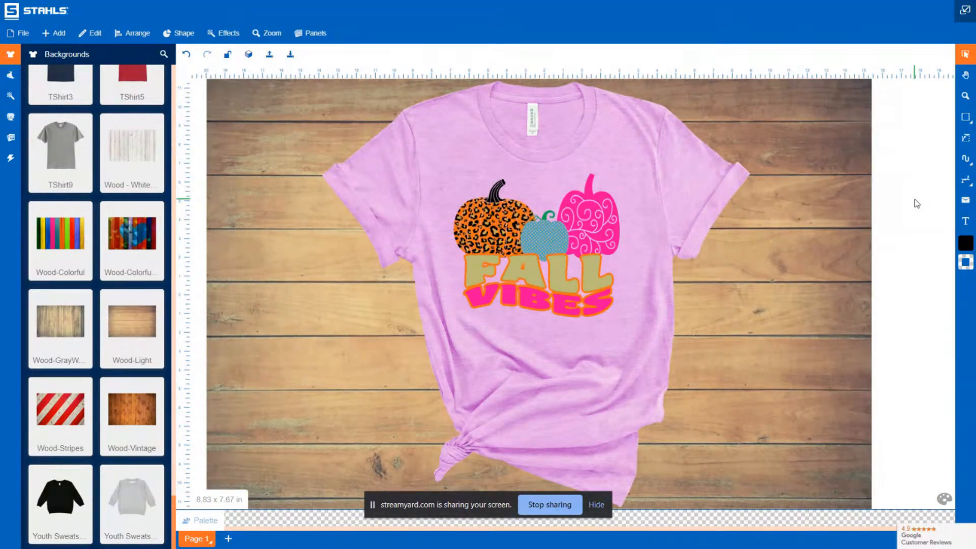
pyautogui.click(488, 44)
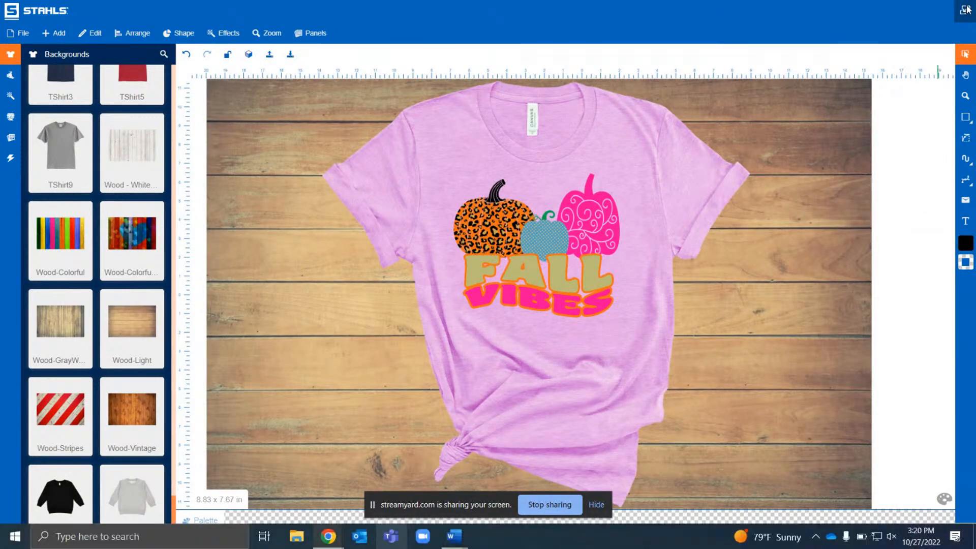
pyautogui.click(76, 13)
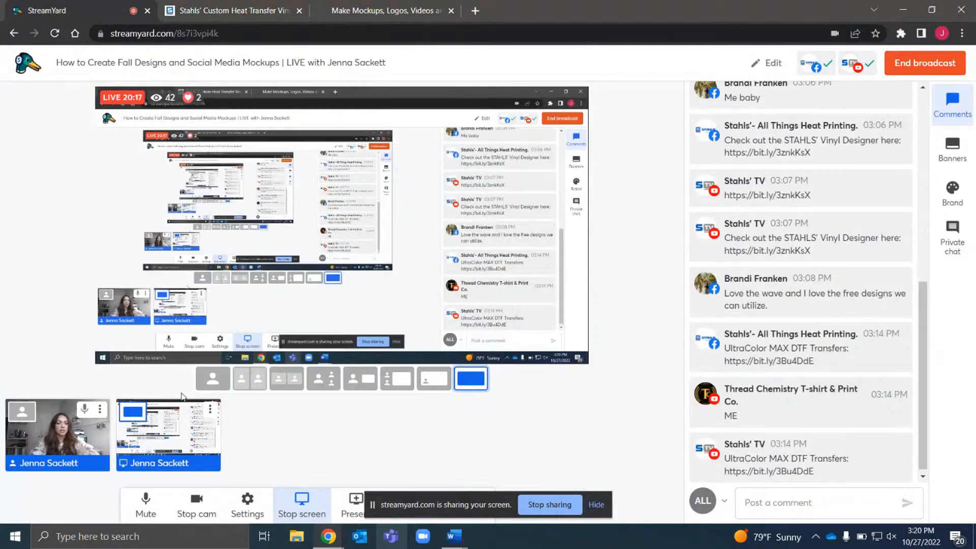
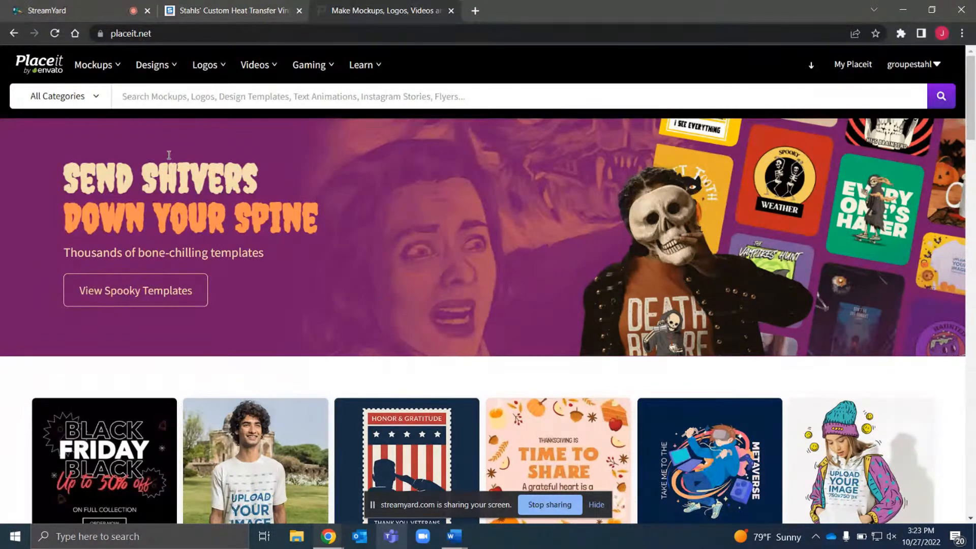
# Open the All Apparel mockups page and browse through the mockup templates
pyautogui.moveTo(111, 69)
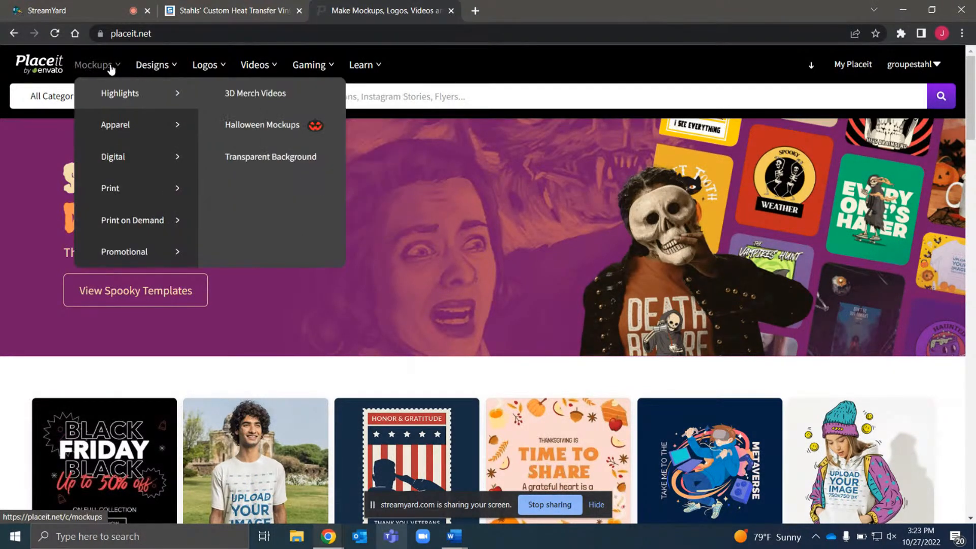
pyautogui.moveTo(144, 127)
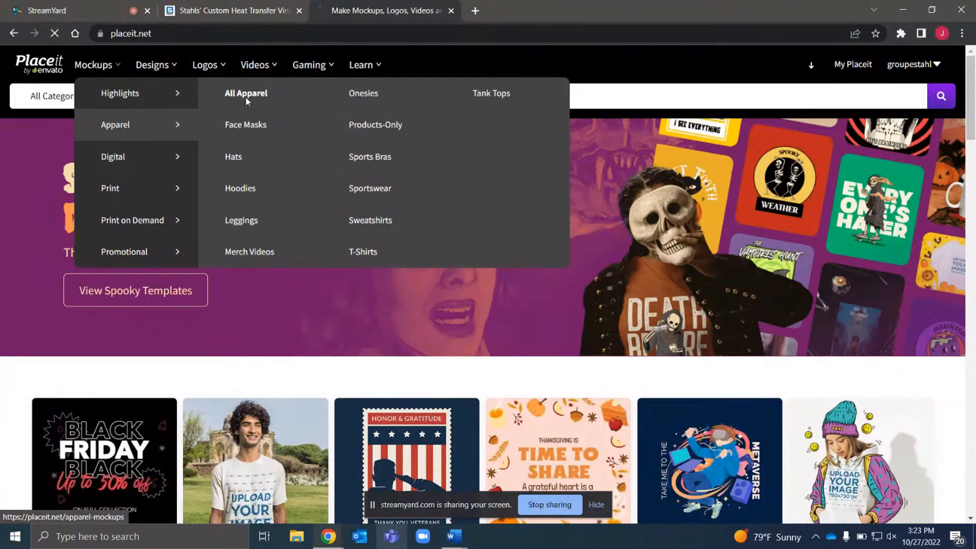
pyautogui.click(245, 97)
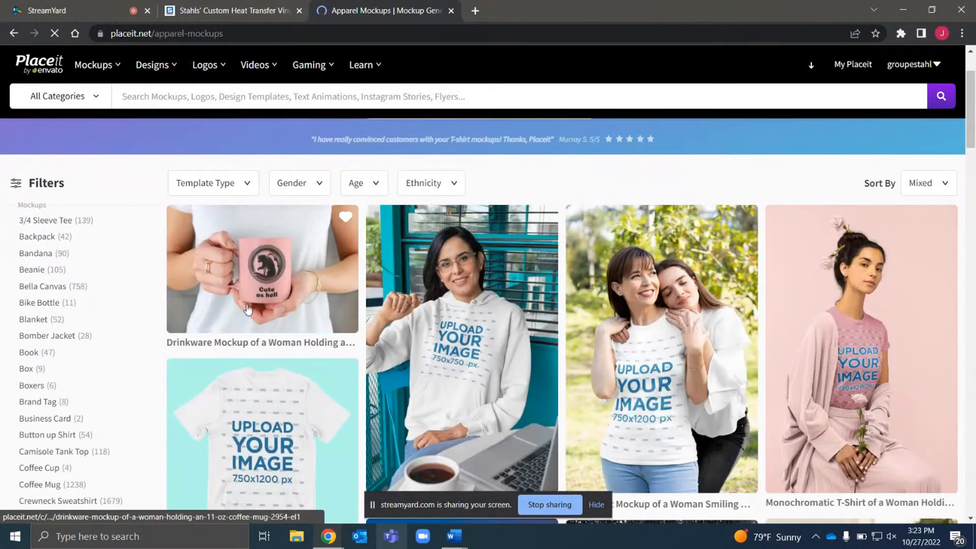
pyautogui.scroll(-3, 246, 304)
pyautogui.scroll(-5, 246, 304)
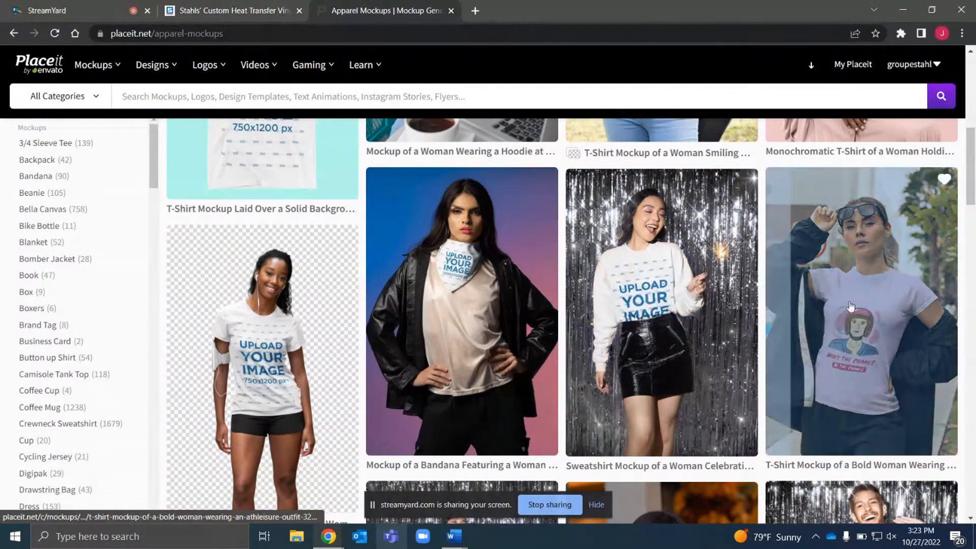
pyautogui.scroll(-5, 863, 311)
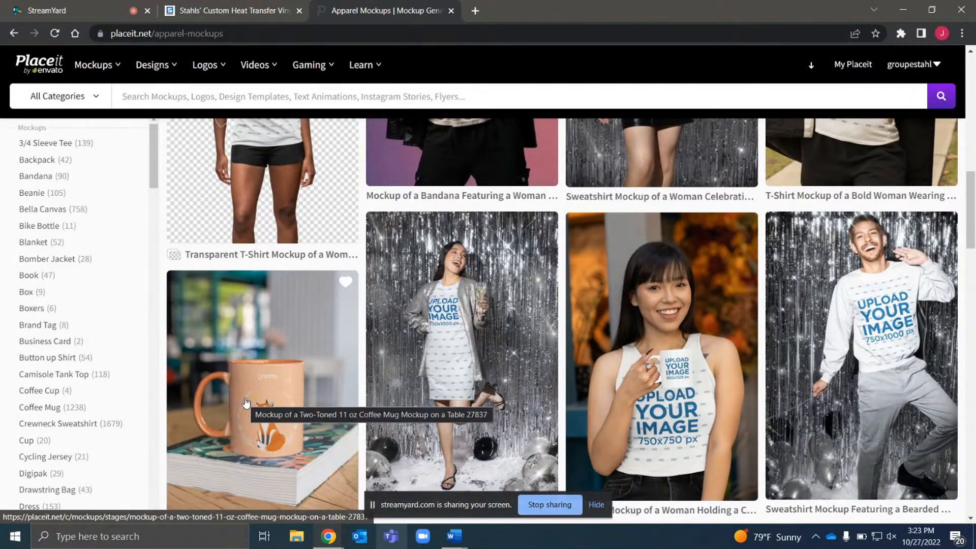
pyautogui.scroll(-3, 245, 403)
pyautogui.scroll(-4, 246, 402)
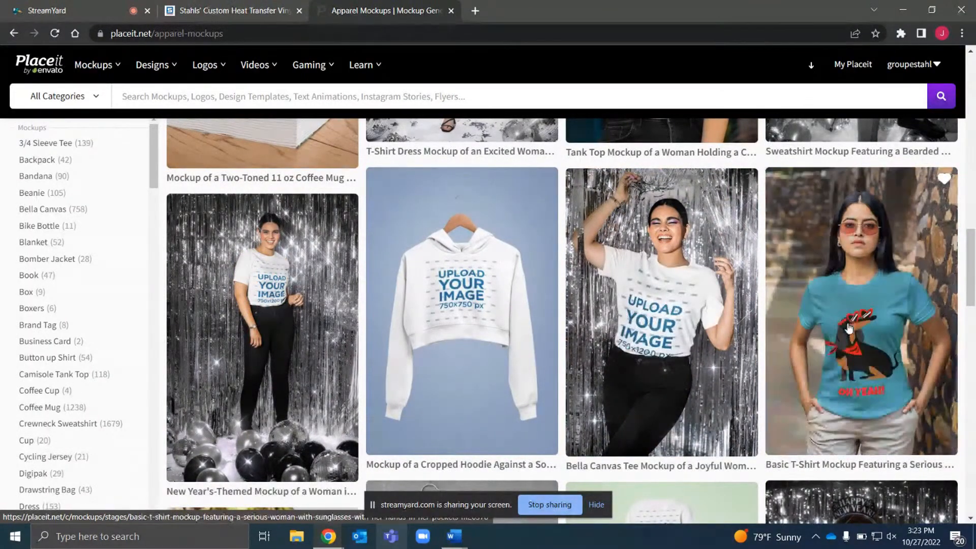
pyautogui.scroll(-5, 863, 329)
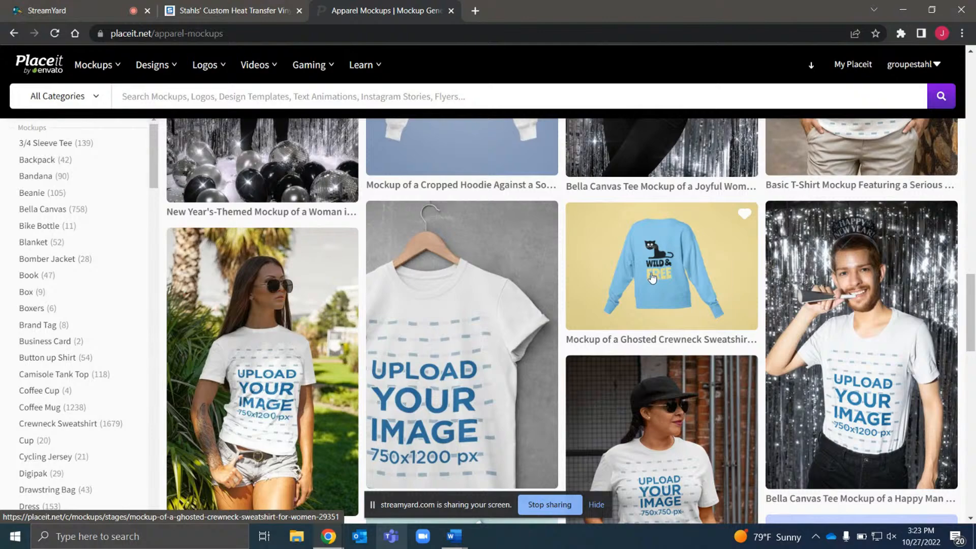
pyautogui.scroll(-7, 478, 375)
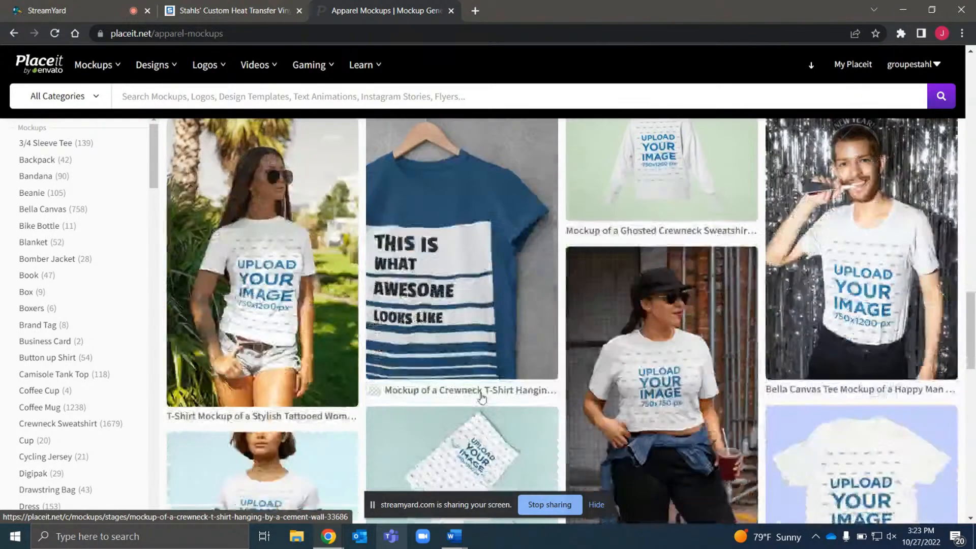
pyautogui.scroll(1, 483, 320)
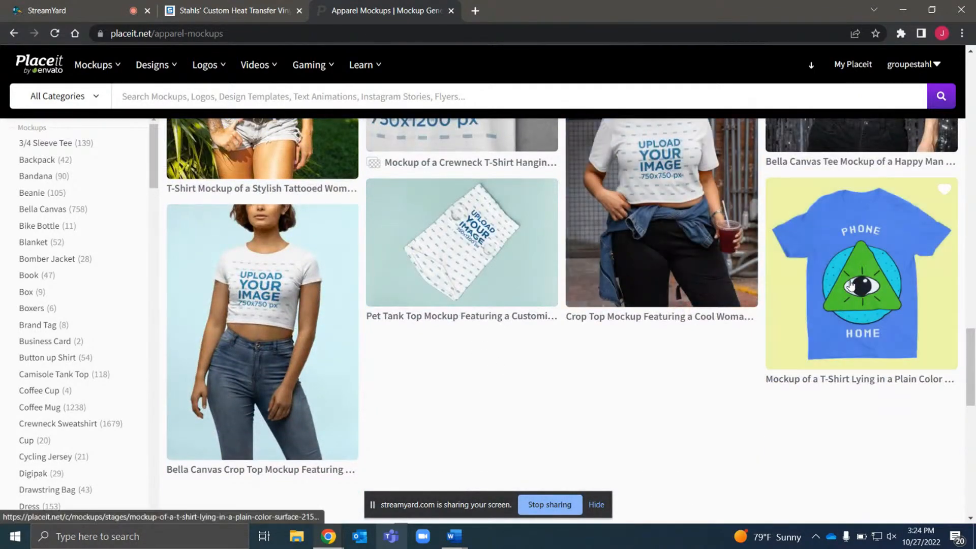
pyautogui.scroll(12, 289, 328)
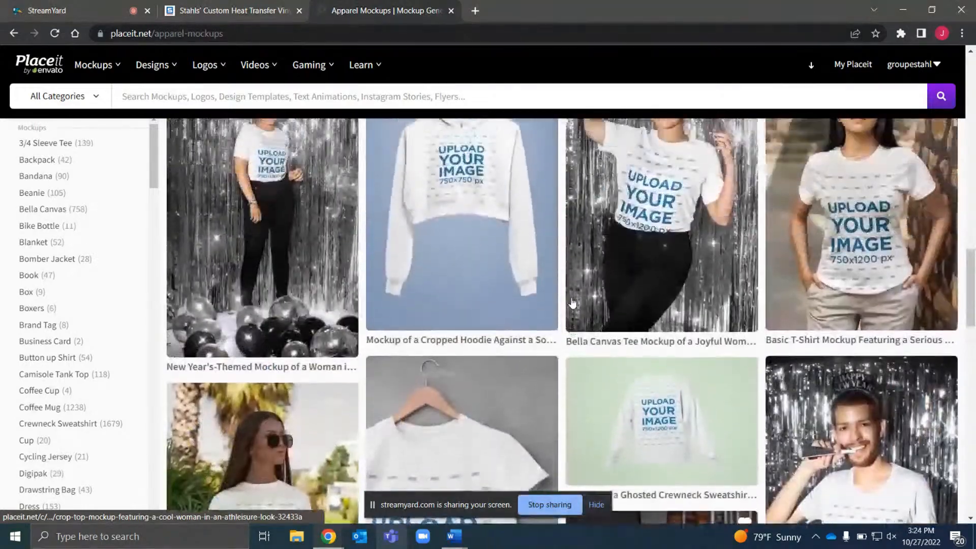
pyautogui.scroll(5, 572, 303)
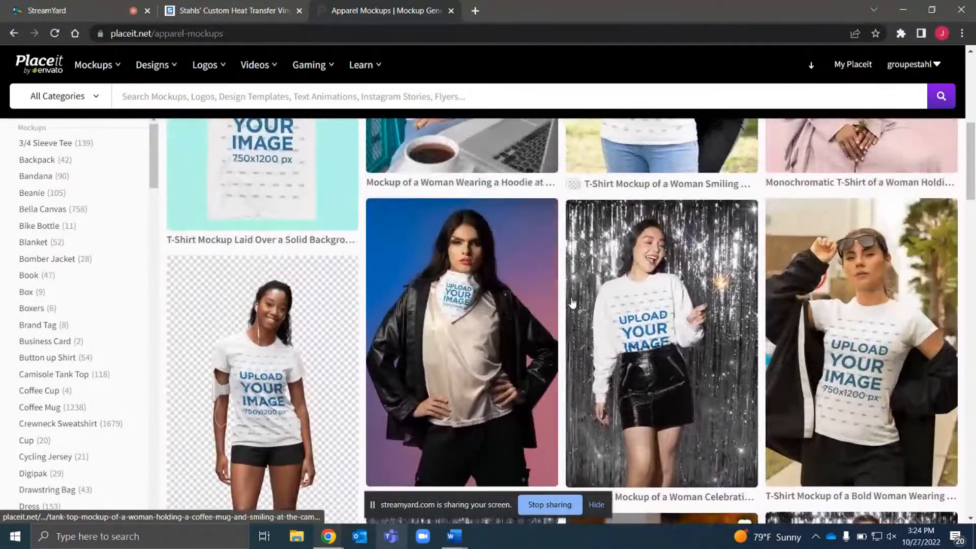
pyautogui.scroll(1, 573, 303)
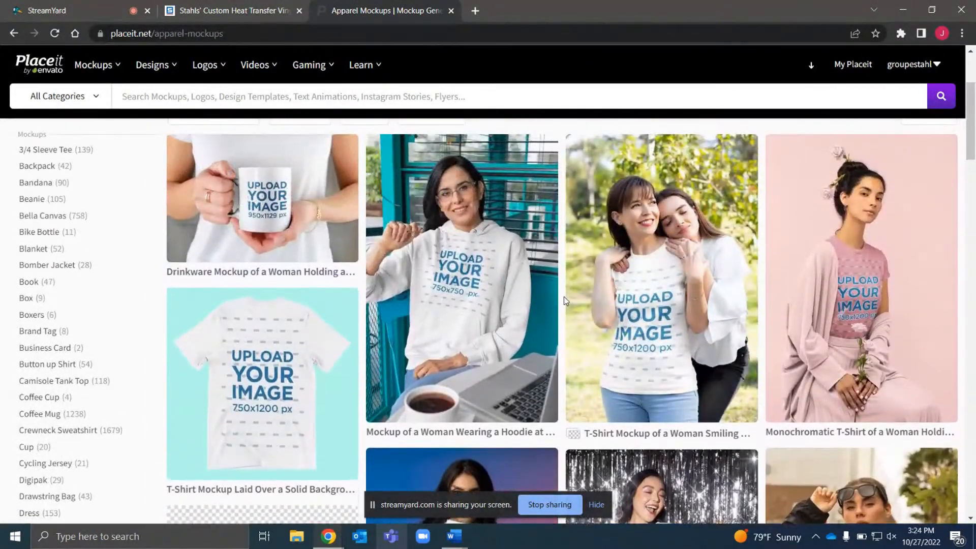
pyautogui.scroll(3, 290, 212)
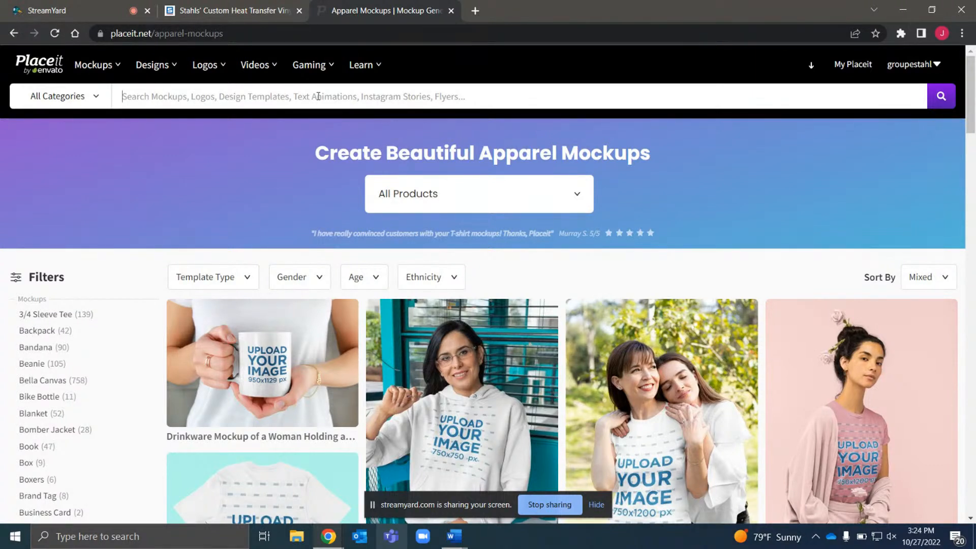
# Search Placeit mockups for fall tshirt mockup
pyautogui.write('FALL')
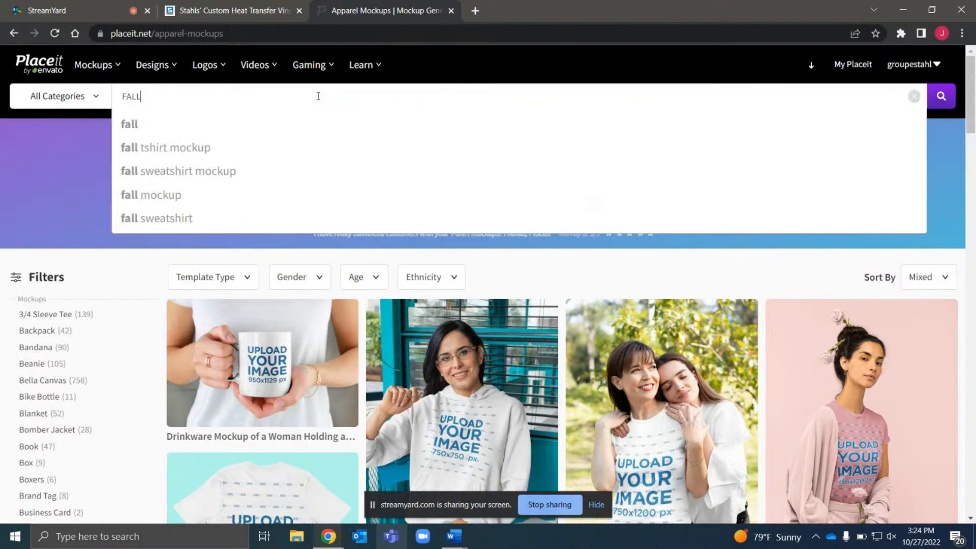
pyautogui.press('BackSpace')
pyautogui.press('BackSpace')
pyautogui.press('BackSpace')
pyautogui.press('BackSpace')
pyautogui.write('fall')
pyautogui.click(188, 154)
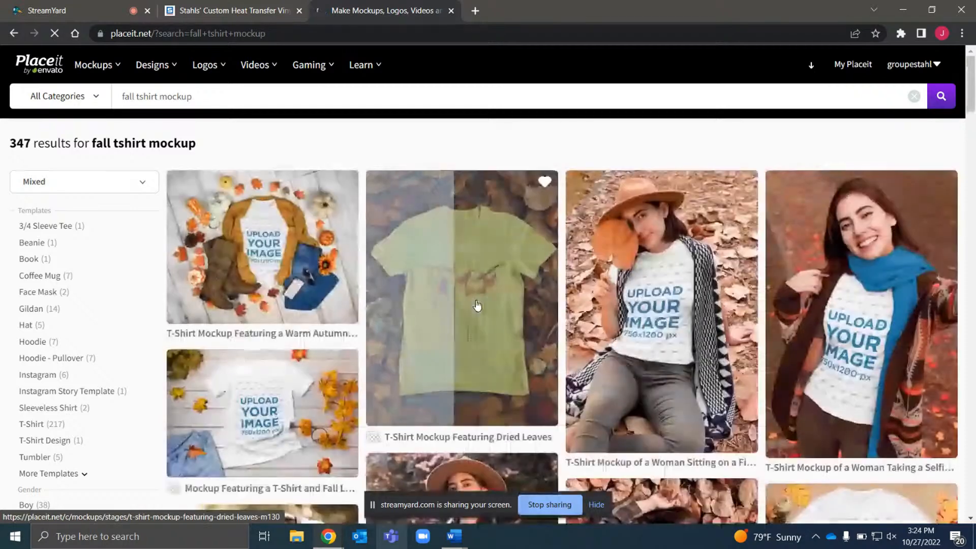
# Open the mockup of a T-shirt with fall leaves on a wooden table
pyautogui.scroll(-1, 477, 305)
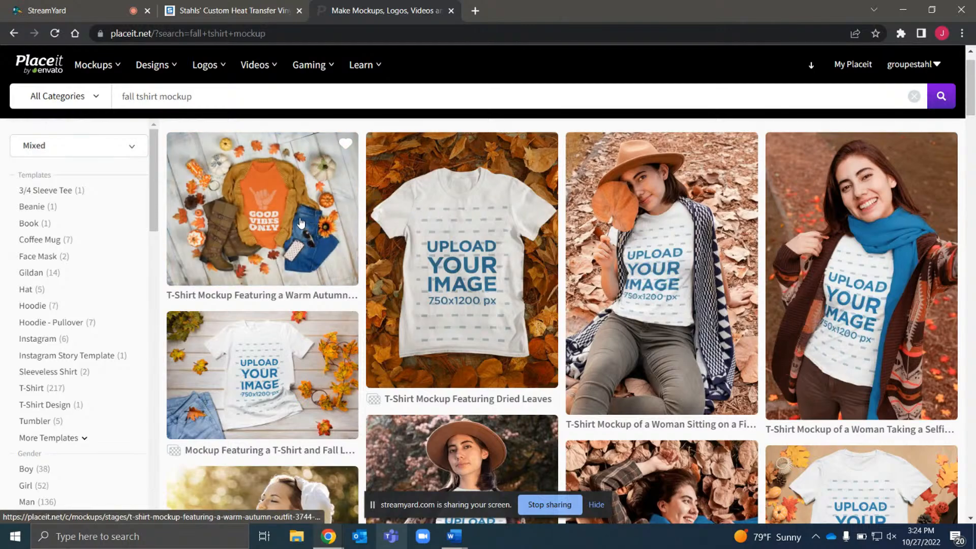
pyautogui.scroll(-3, 301, 223)
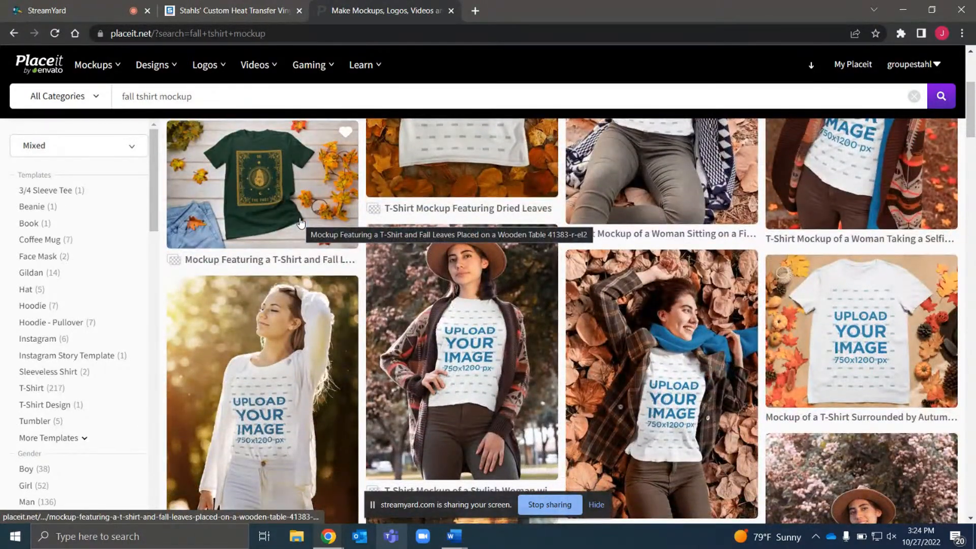
pyautogui.click(257, 203)
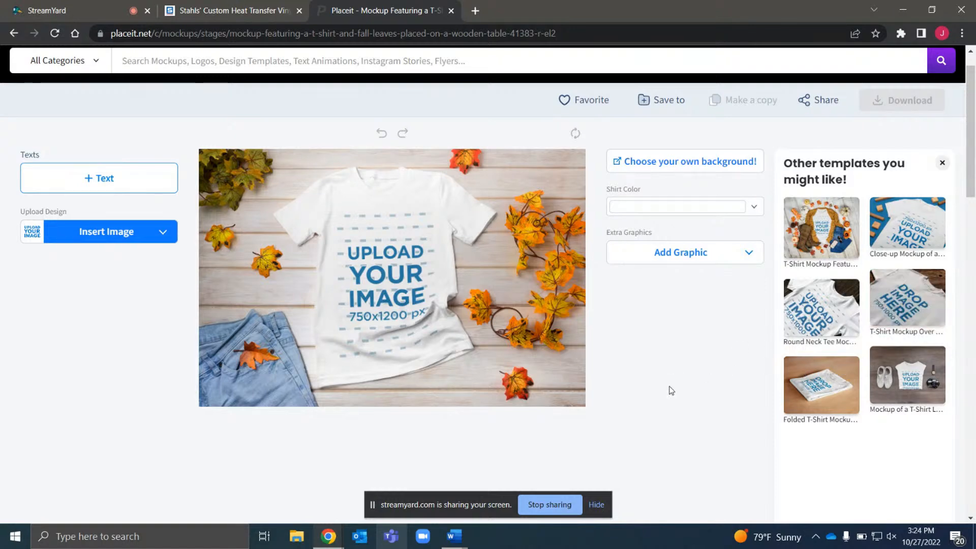
pyautogui.scroll(-2, 669, 388)
pyautogui.scroll(-10, 669, 390)
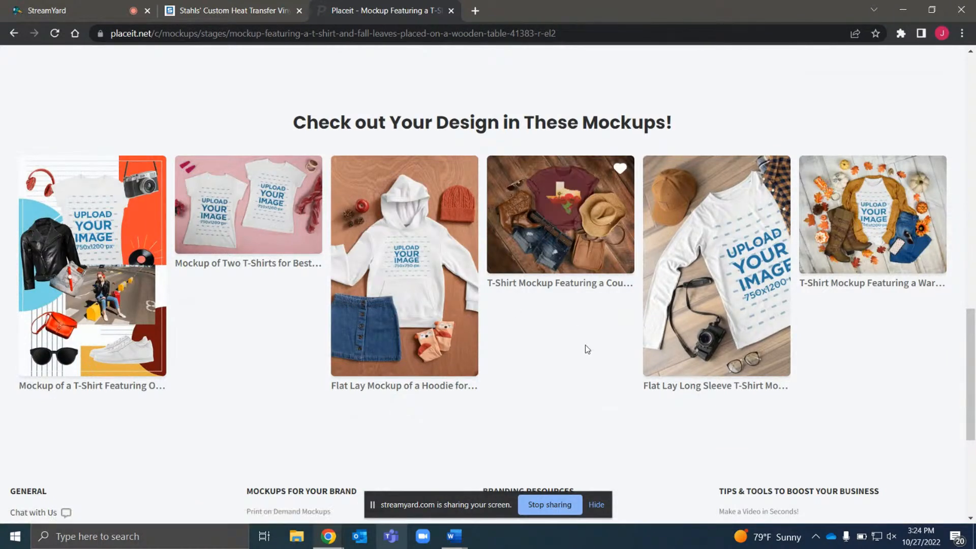
pyautogui.scroll(-2, 558, 339)
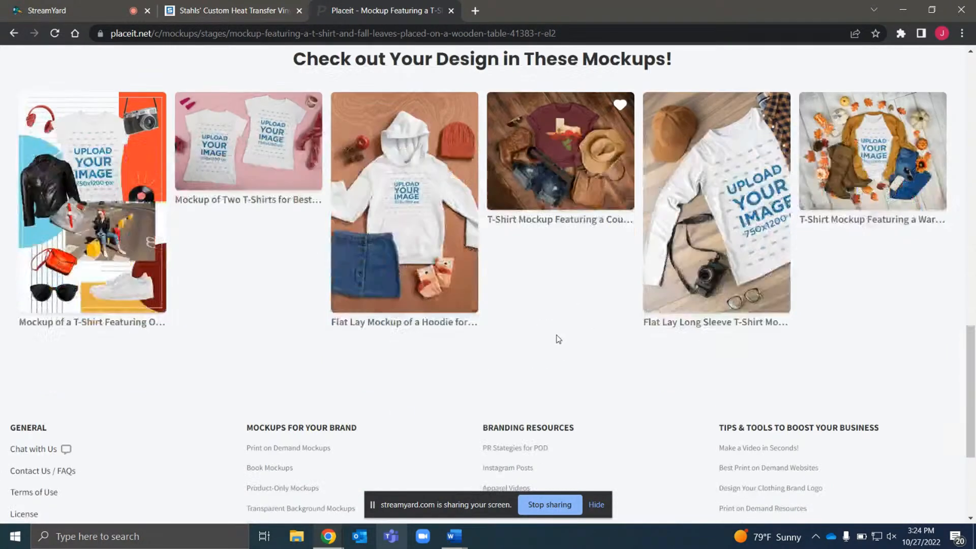
pyautogui.scroll(3, 558, 339)
pyautogui.scroll(15, 557, 340)
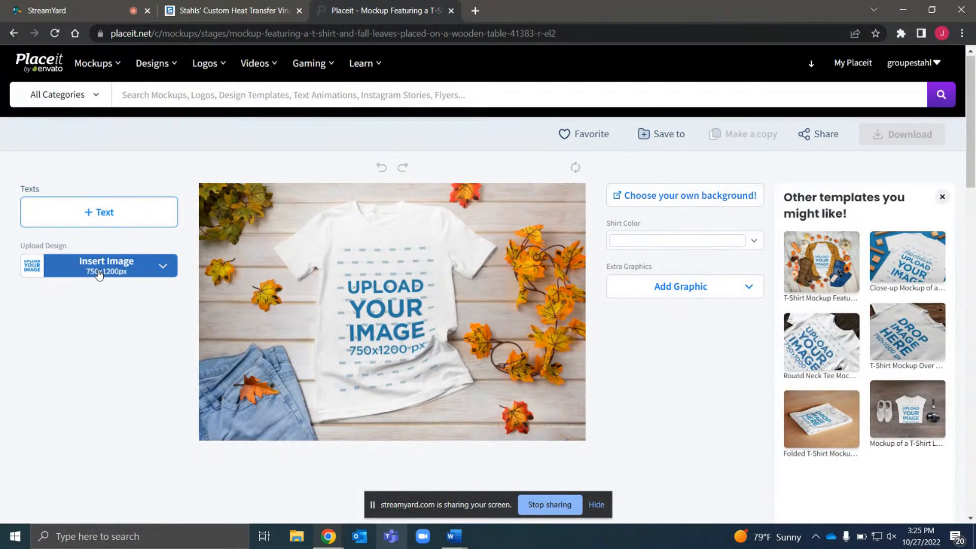
# Return to the Stahls designer and delete the t-shirt and wood background, leaving only the pumpkin design
pyautogui.click(228, 5)
pyautogui.scroll(-5, 641, 260)
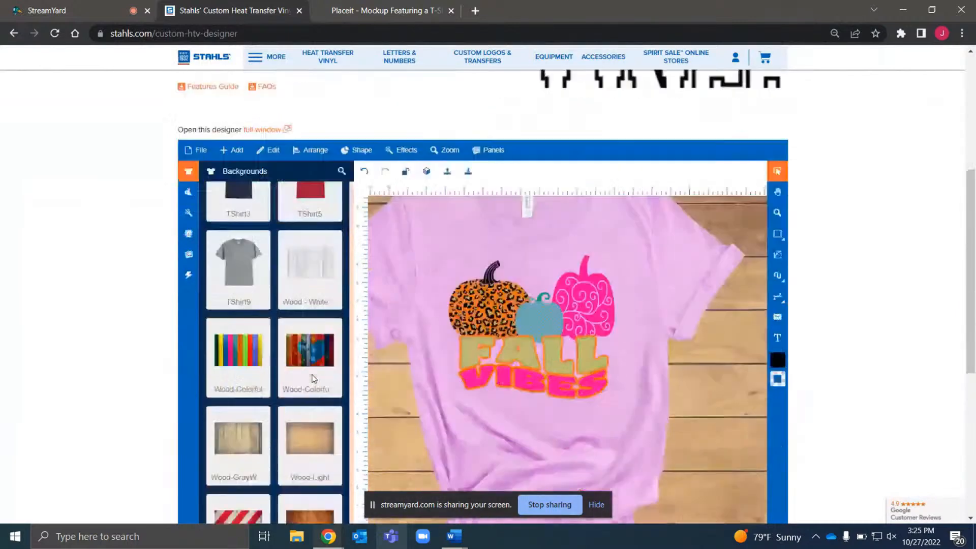
pyautogui.click(679, 243)
pyautogui.press('Delete')
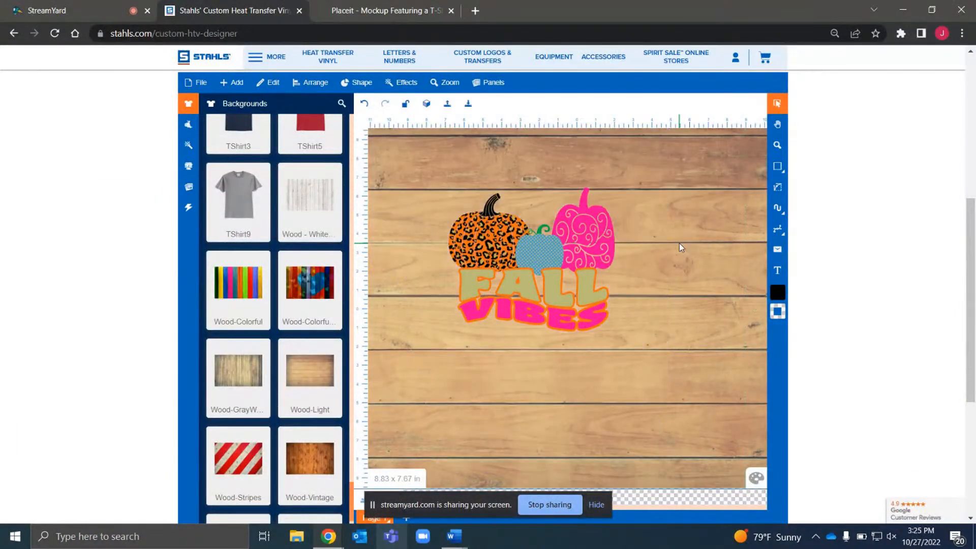
pyautogui.click(712, 252)
pyautogui.press('Delete')
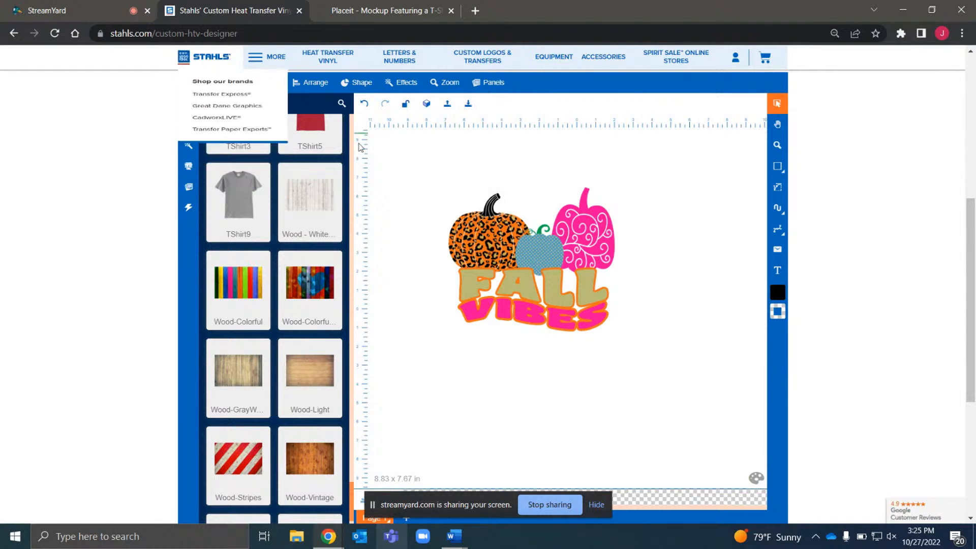
# Export the design as a PNG named fall-vibes2 at 100 dpi
pyautogui.click(199, 88)
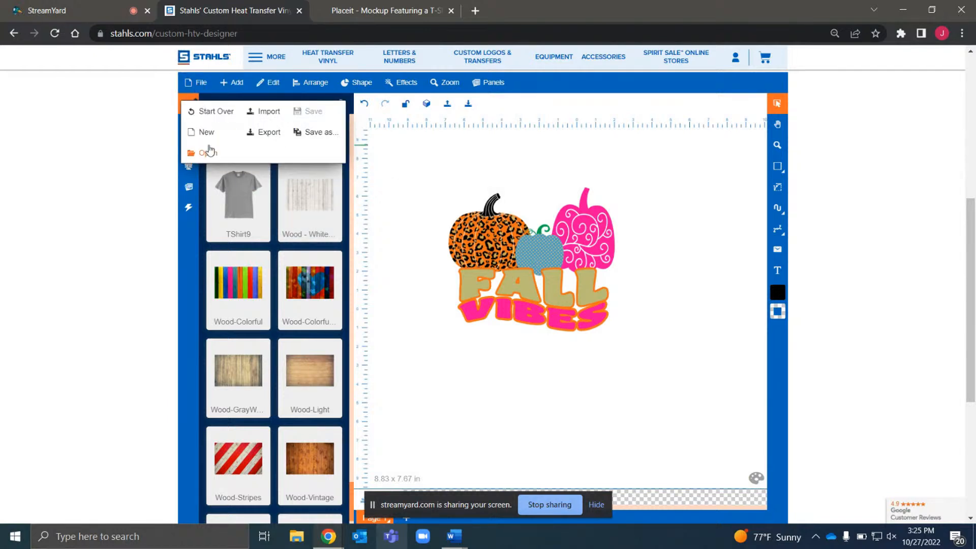
pyautogui.click(265, 137)
pyautogui.click(234, 100)
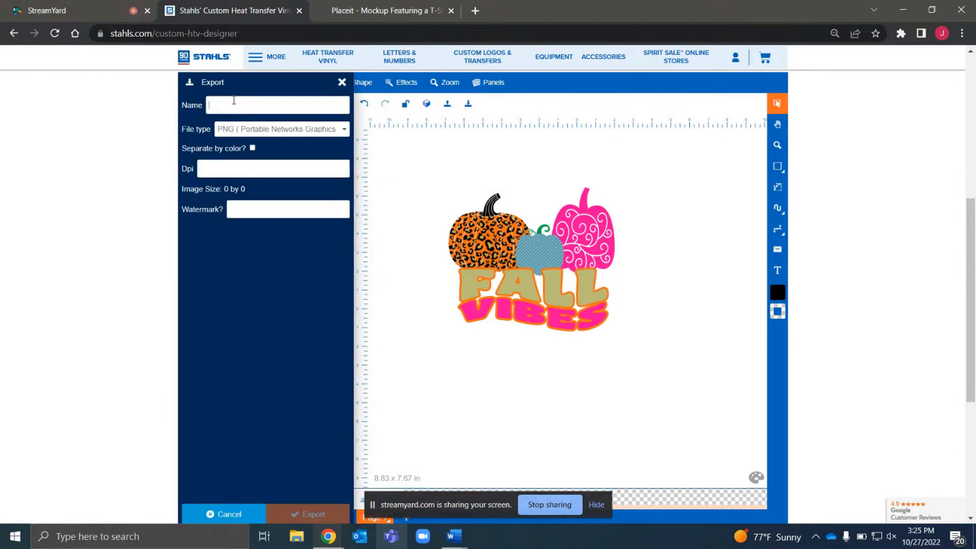
pyautogui.write('fall-0vibes2')
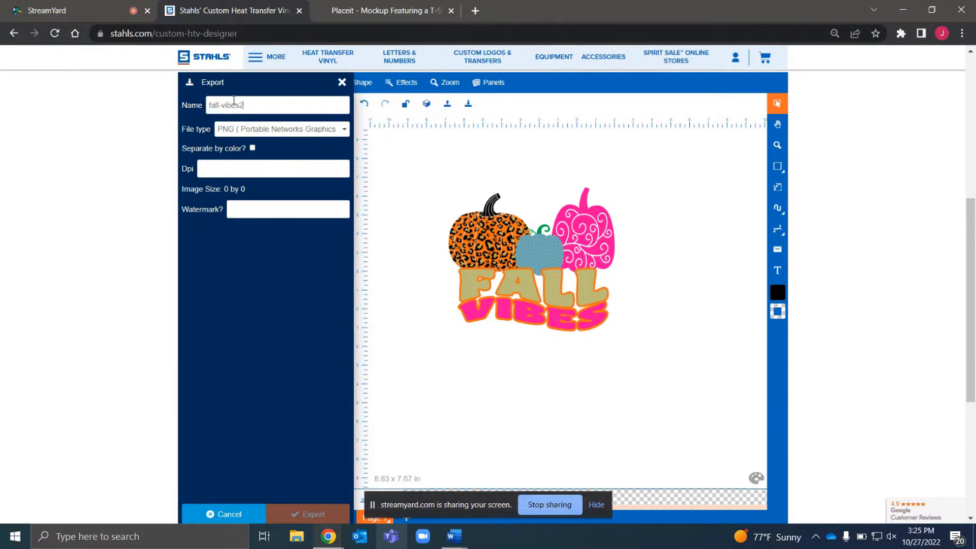
pyautogui.click(241, 169)
pyautogui.write('100')
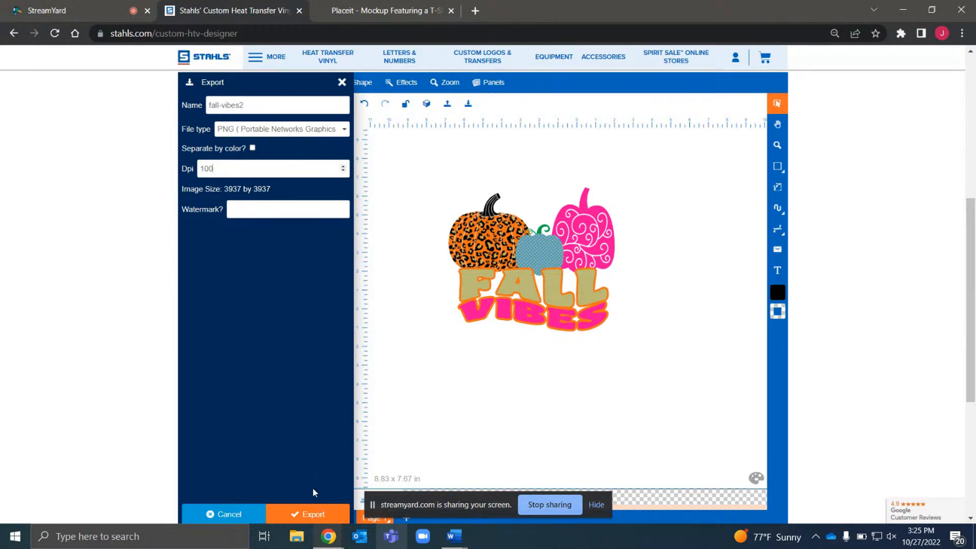
pyautogui.click(314, 515)
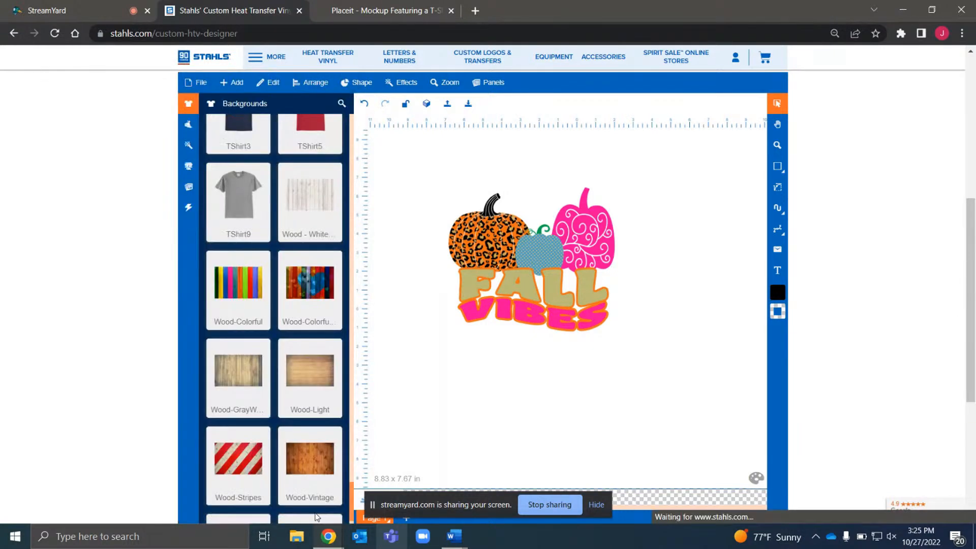
# In the Placeit mockup, upload the fall-vibes2.png design from the computer's Downloads
pyautogui.click(373, 12)
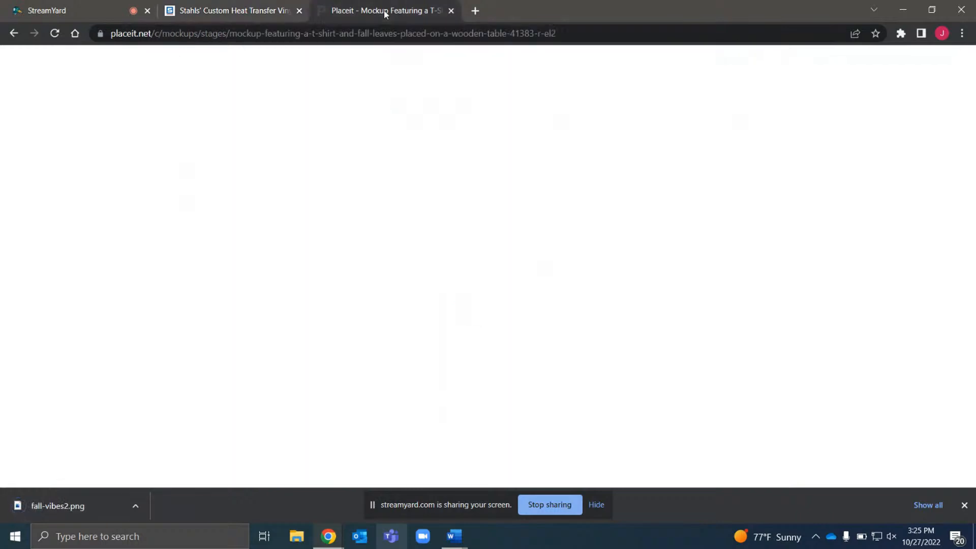
pyautogui.click(116, 277)
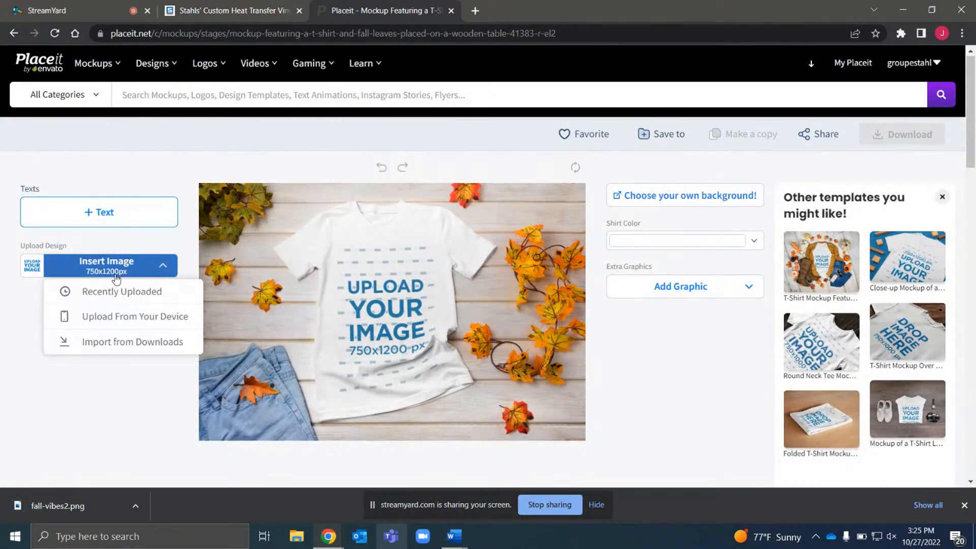
pyautogui.click(145, 316)
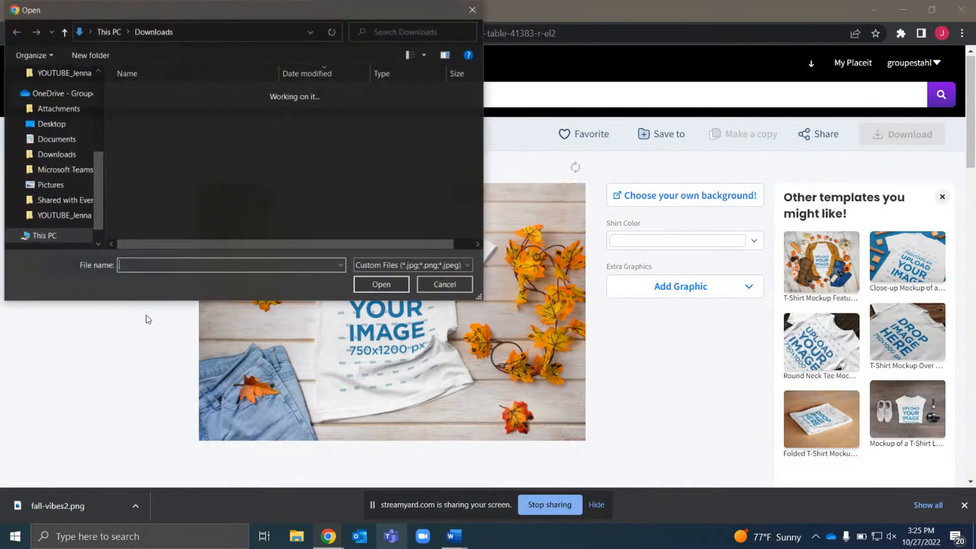
pyautogui.click(171, 109)
pyautogui.doubleClick(171, 109)
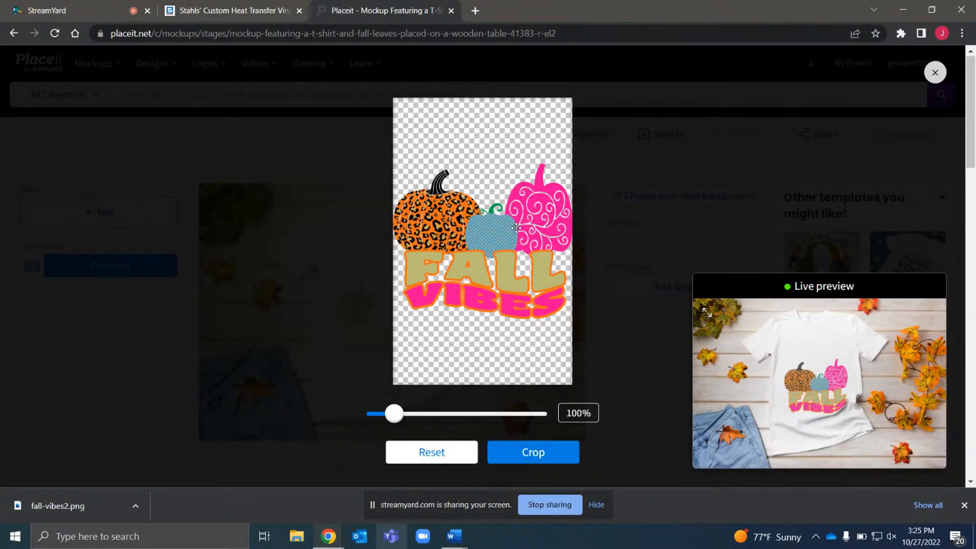
# Move the design up in the crop frame, scale it to 90%, and apply the crop
pyautogui.moveTo(503, 268); pyautogui.dragTo(500, 208)
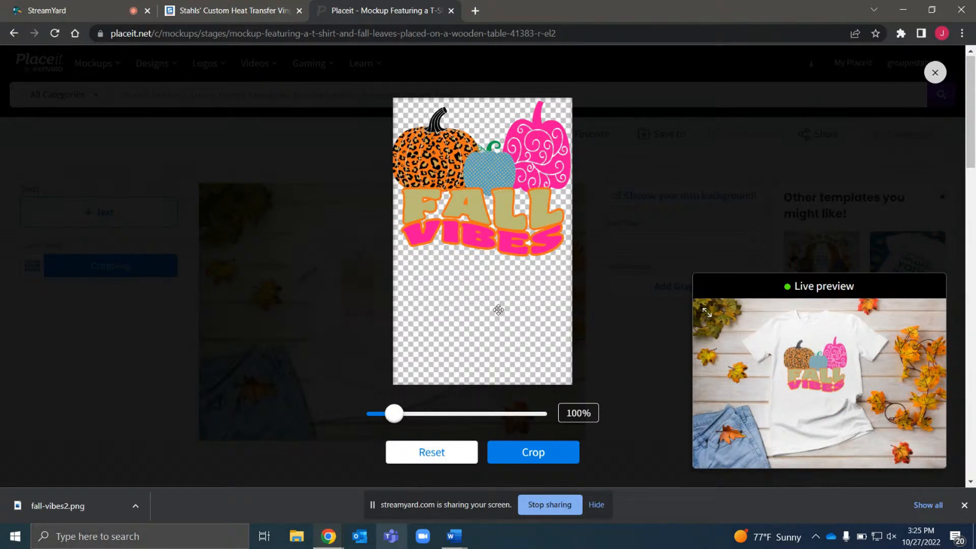
pyautogui.moveTo(499, 309); pyautogui.dragTo(499, 304)
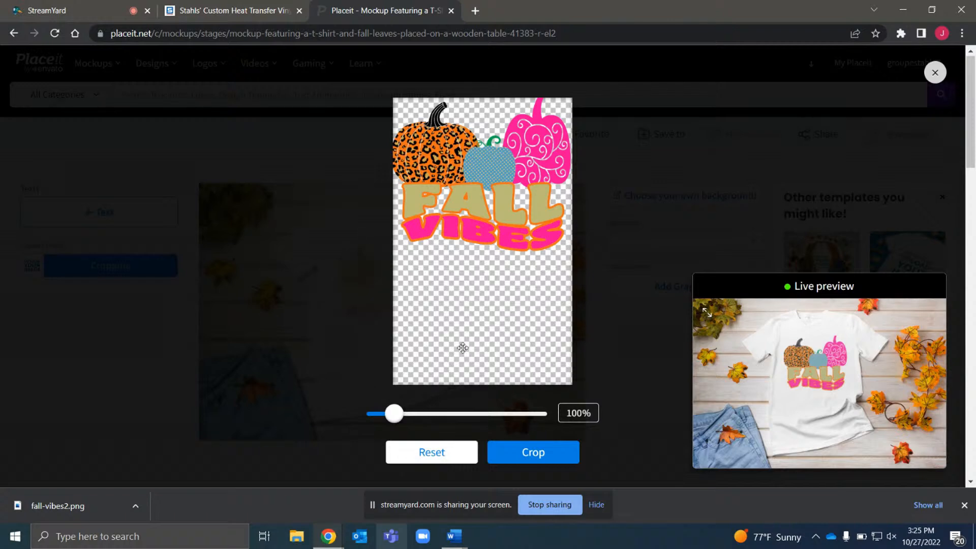
pyautogui.moveTo(394, 413); pyautogui.dragTo(391, 414)
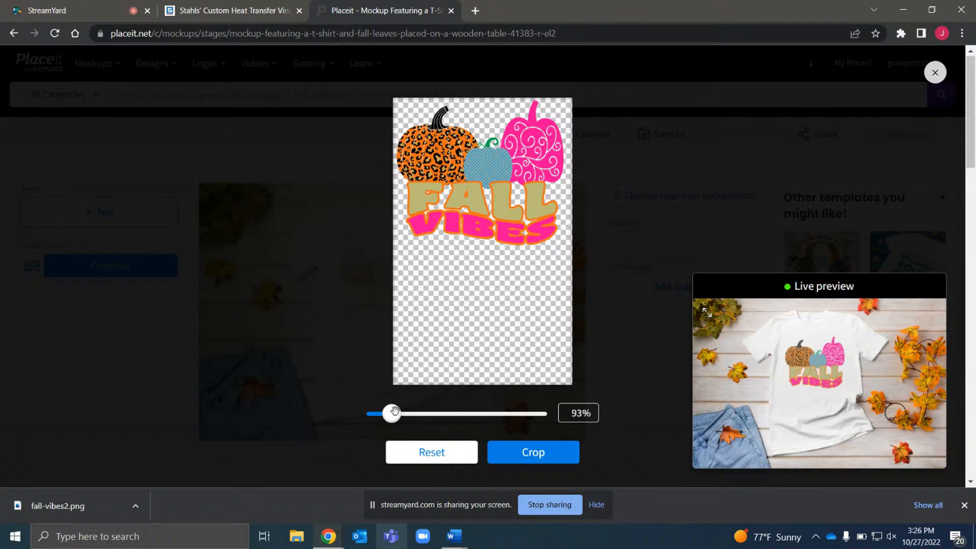
pyautogui.moveTo(394, 412); pyautogui.dragTo(393, 412)
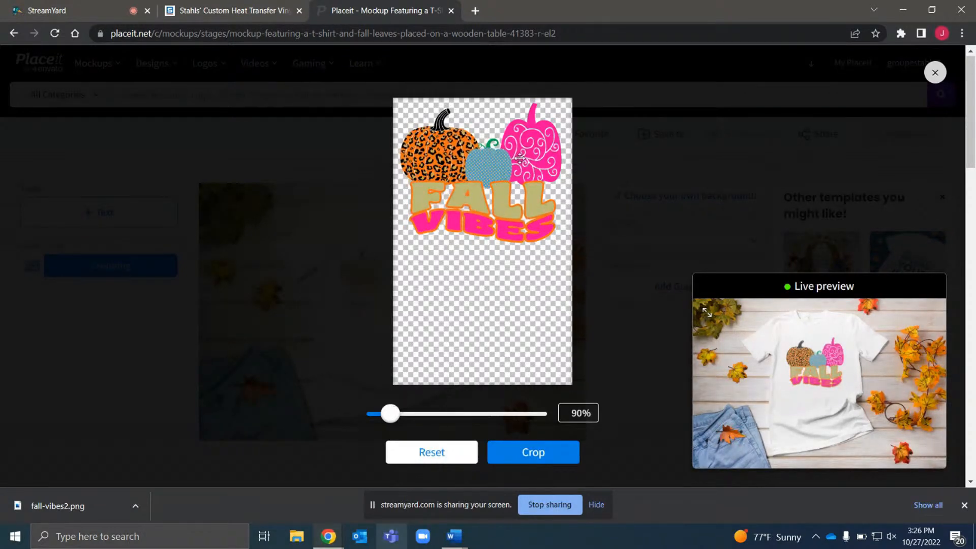
pyautogui.moveTo(520, 157); pyautogui.dragTo(521, 153)
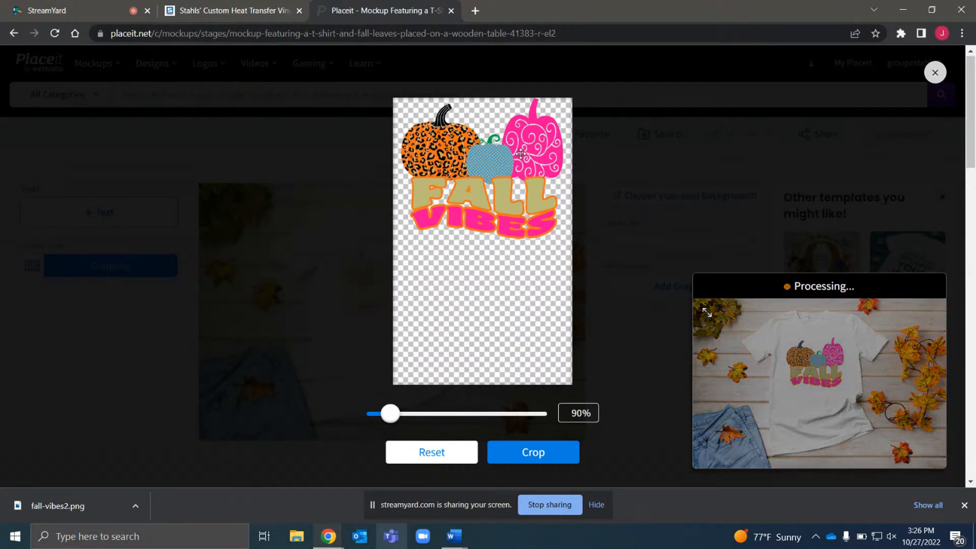
pyautogui.click(554, 454)
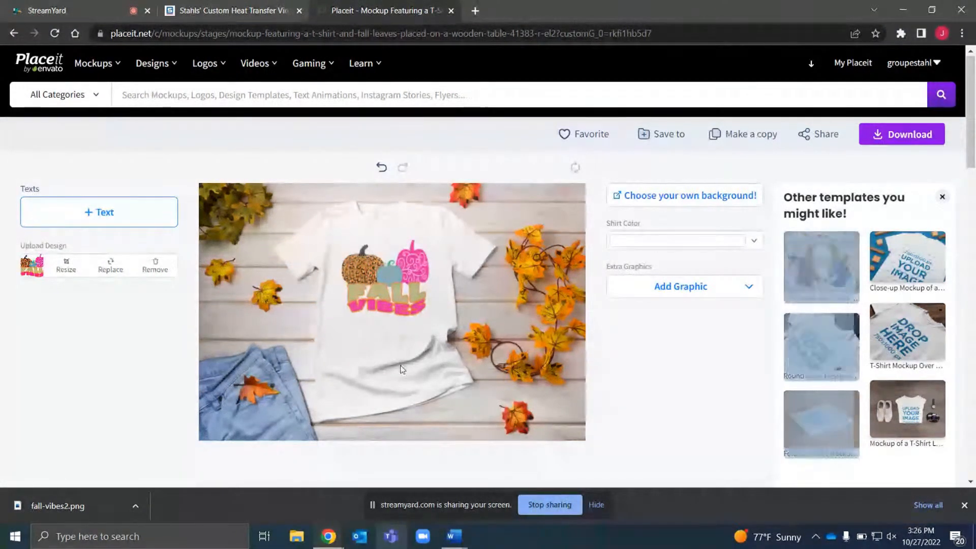
# Try several light orange and yellow recent swatches as the shirt color
pyautogui.click(754, 241)
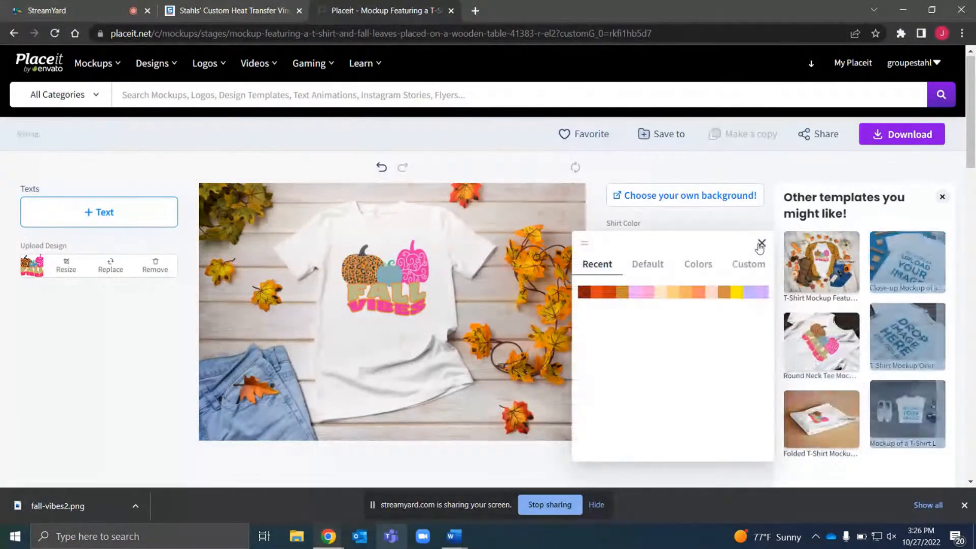
pyautogui.click(726, 295)
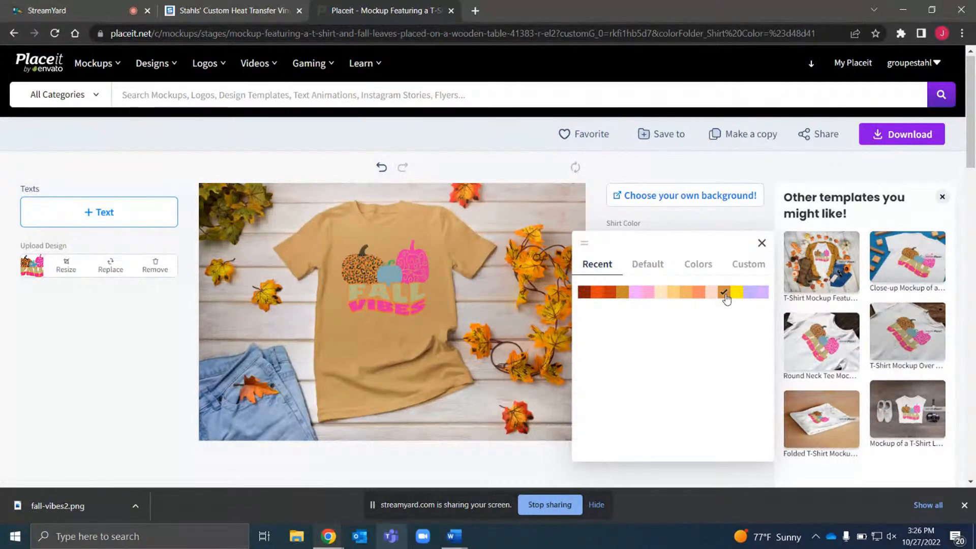
pyautogui.click(688, 294)
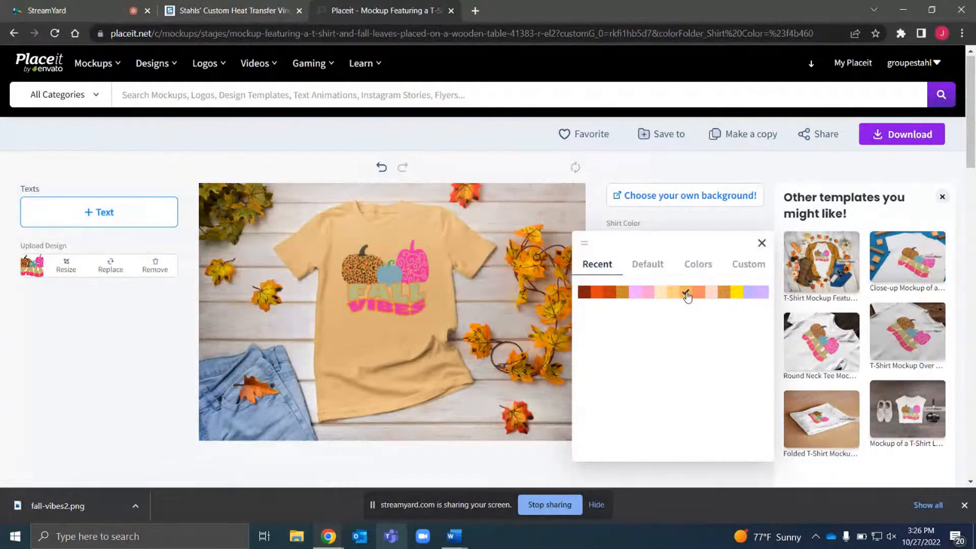
pyautogui.click(661, 294)
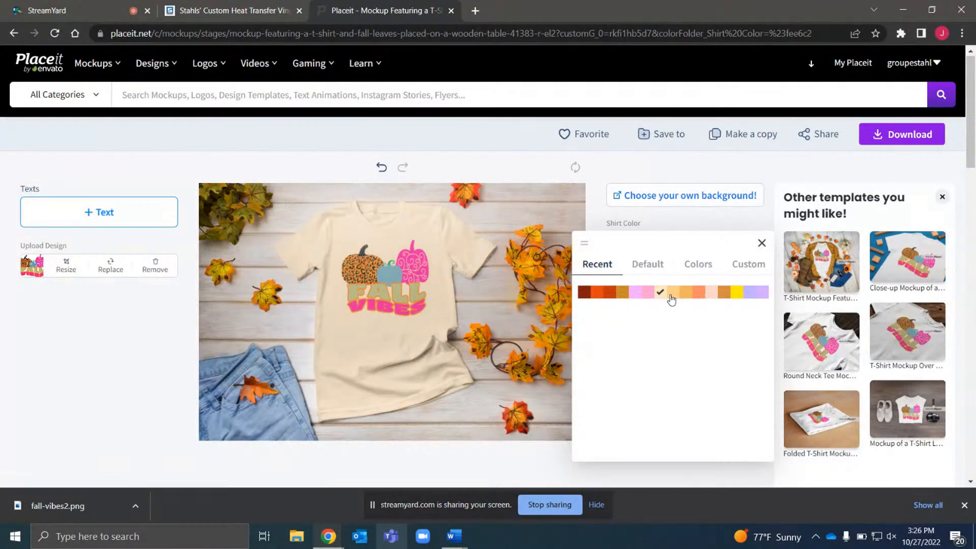
pyautogui.click(672, 294)
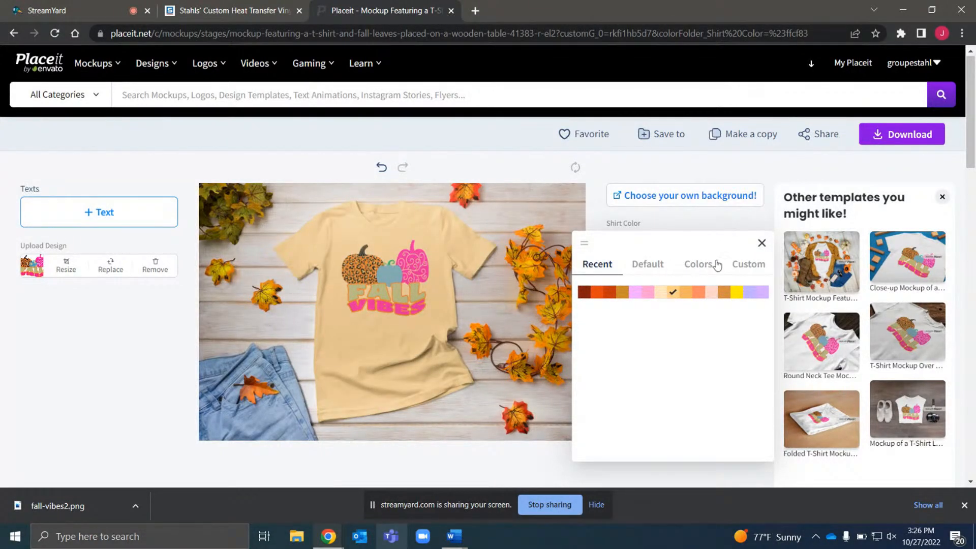
# Set the shirt color to the mustard swatch #c98b27 from the color grid and close the picker
pyautogui.click(744, 270)
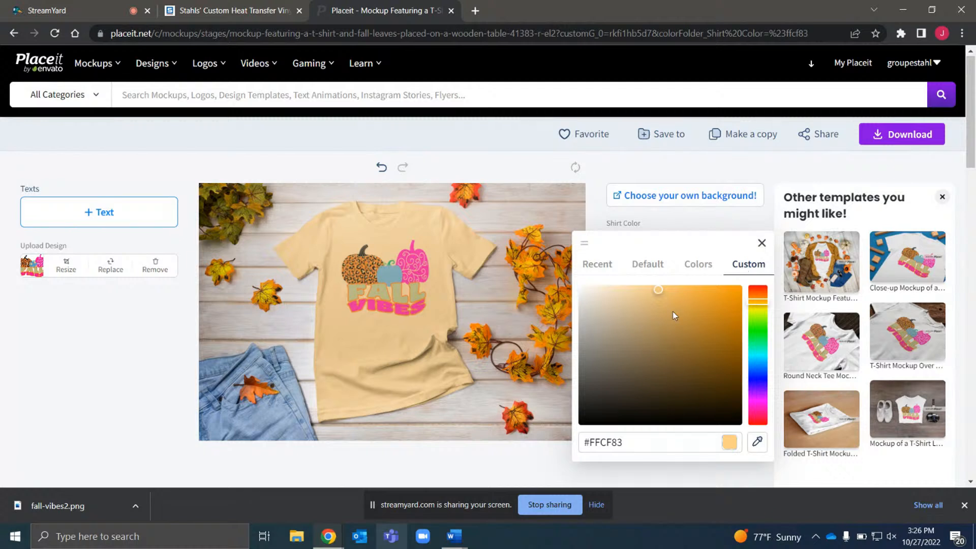
pyautogui.click(698, 262)
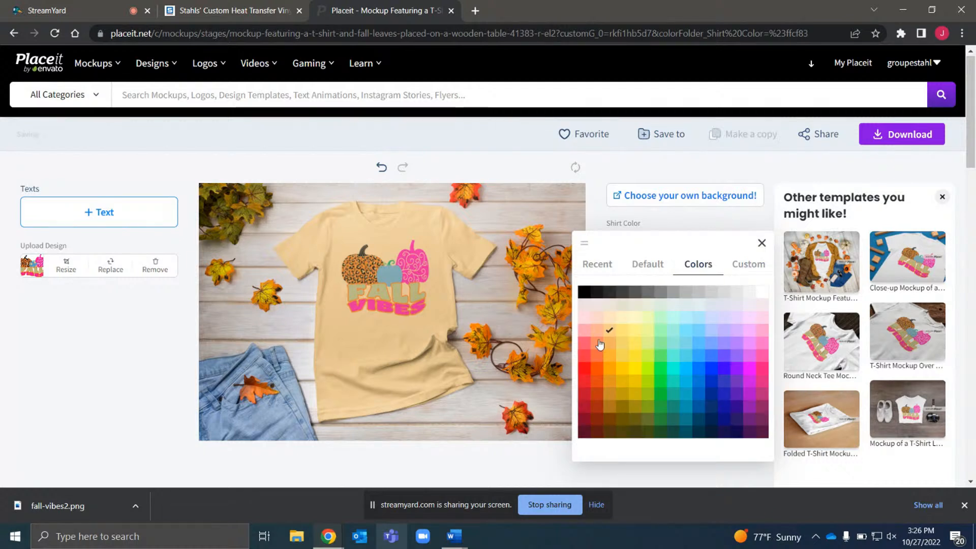
pyautogui.click(610, 421)
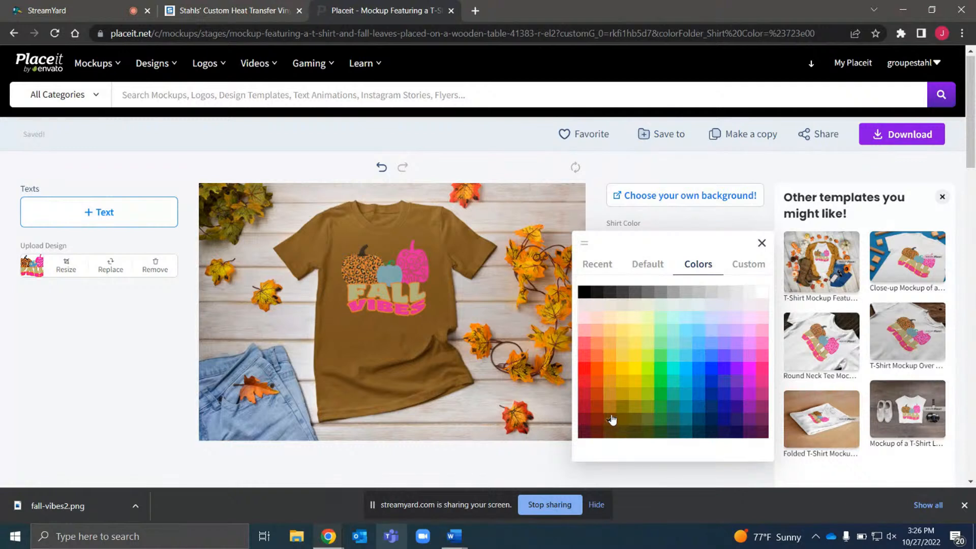
pyautogui.click(621, 420)
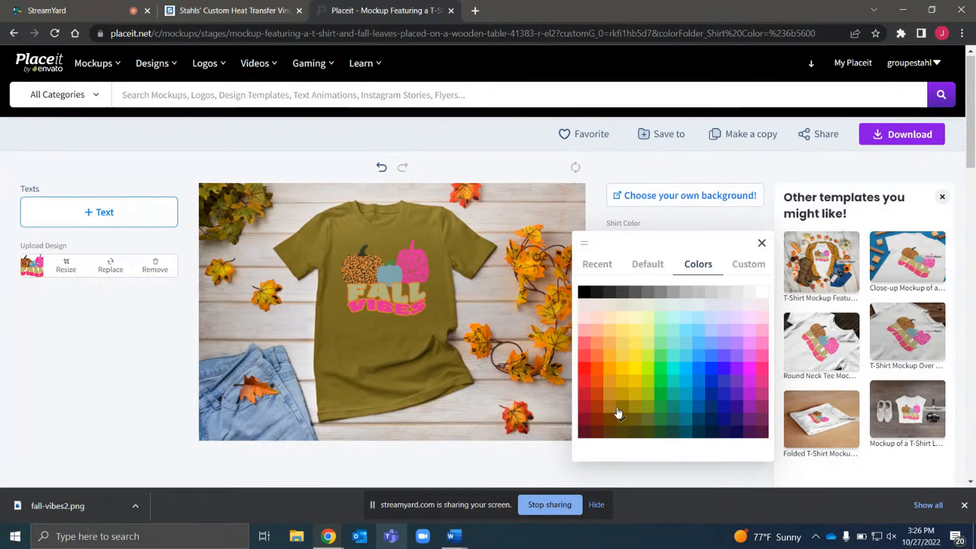
pyautogui.click(621, 411)
pyautogui.click(610, 408)
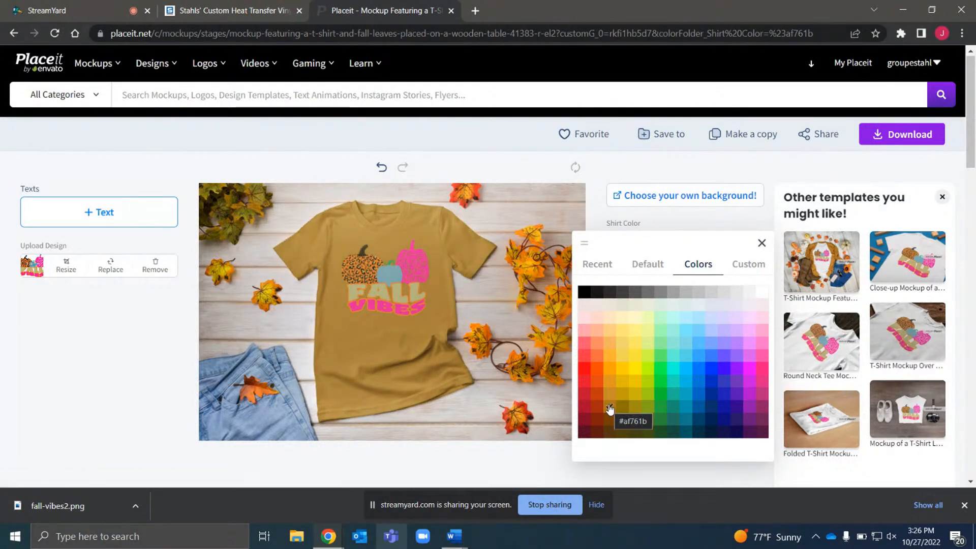
pyautogui.click(611, 397)
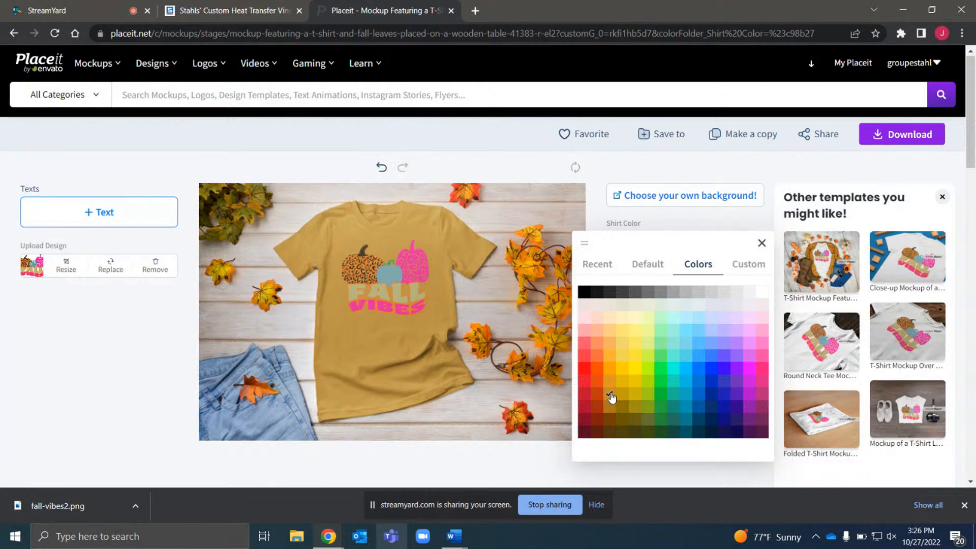
pyautogui.click(804, 172)
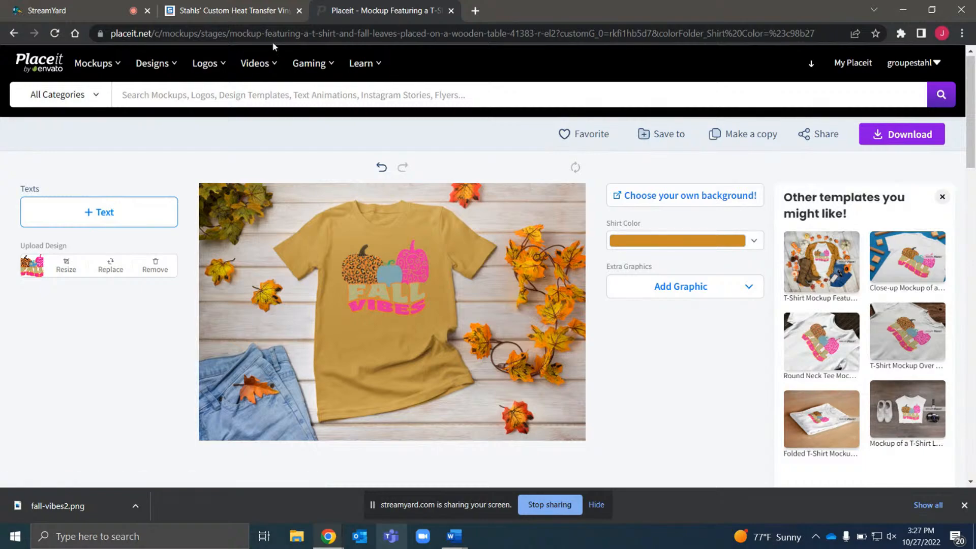
# Switch to the StreamYard tab
pyautogui.click(239, 16)
pyautogui.click(82, 20)
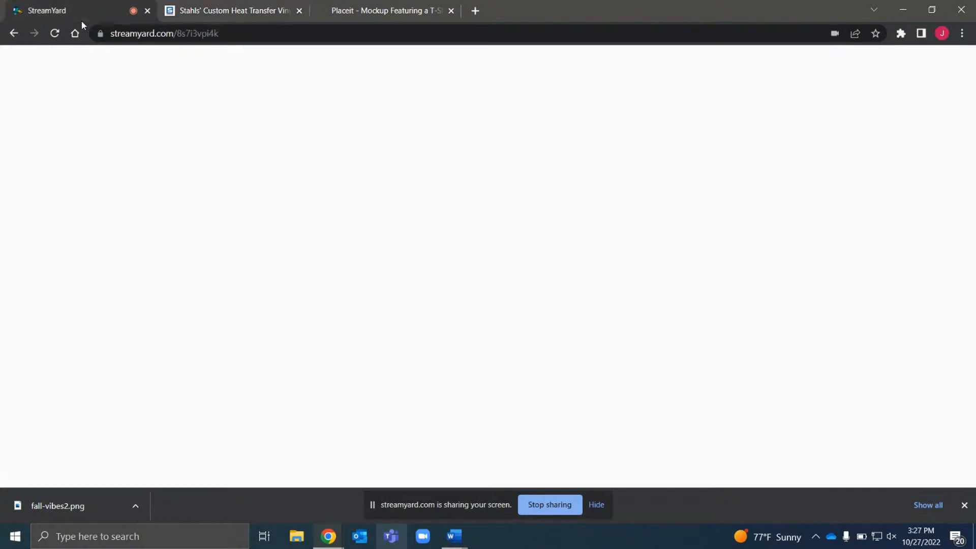